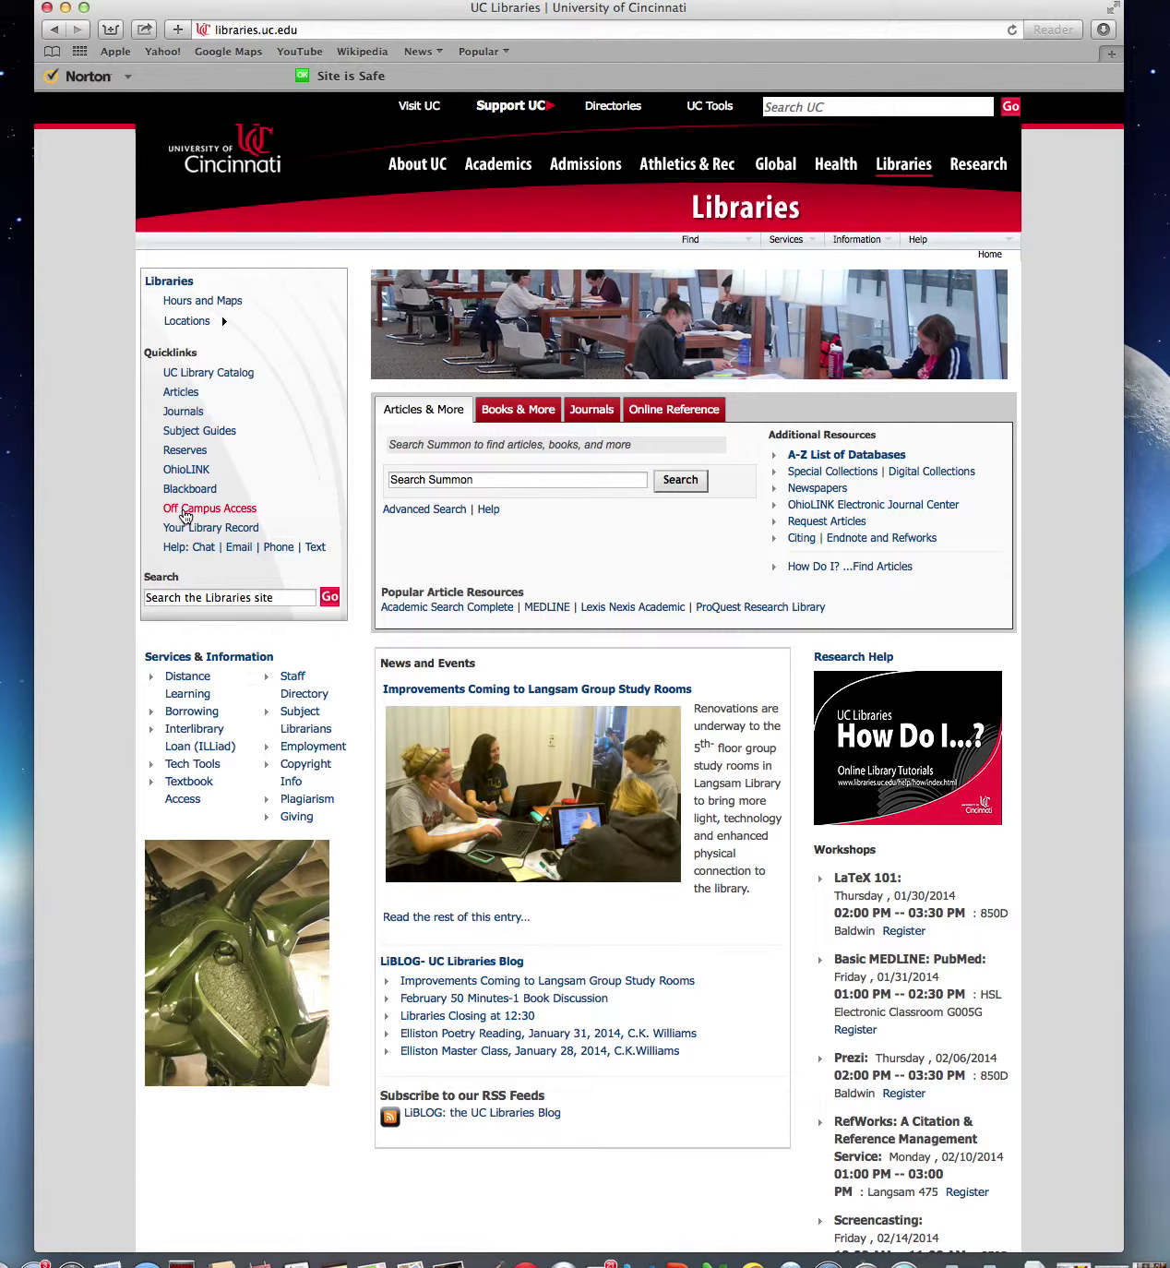
Step: Go to the Library Off Campus Access (Proxy) login, accepting the certificate warning
{"action": "left_click", "coordinate": [184, 509]}
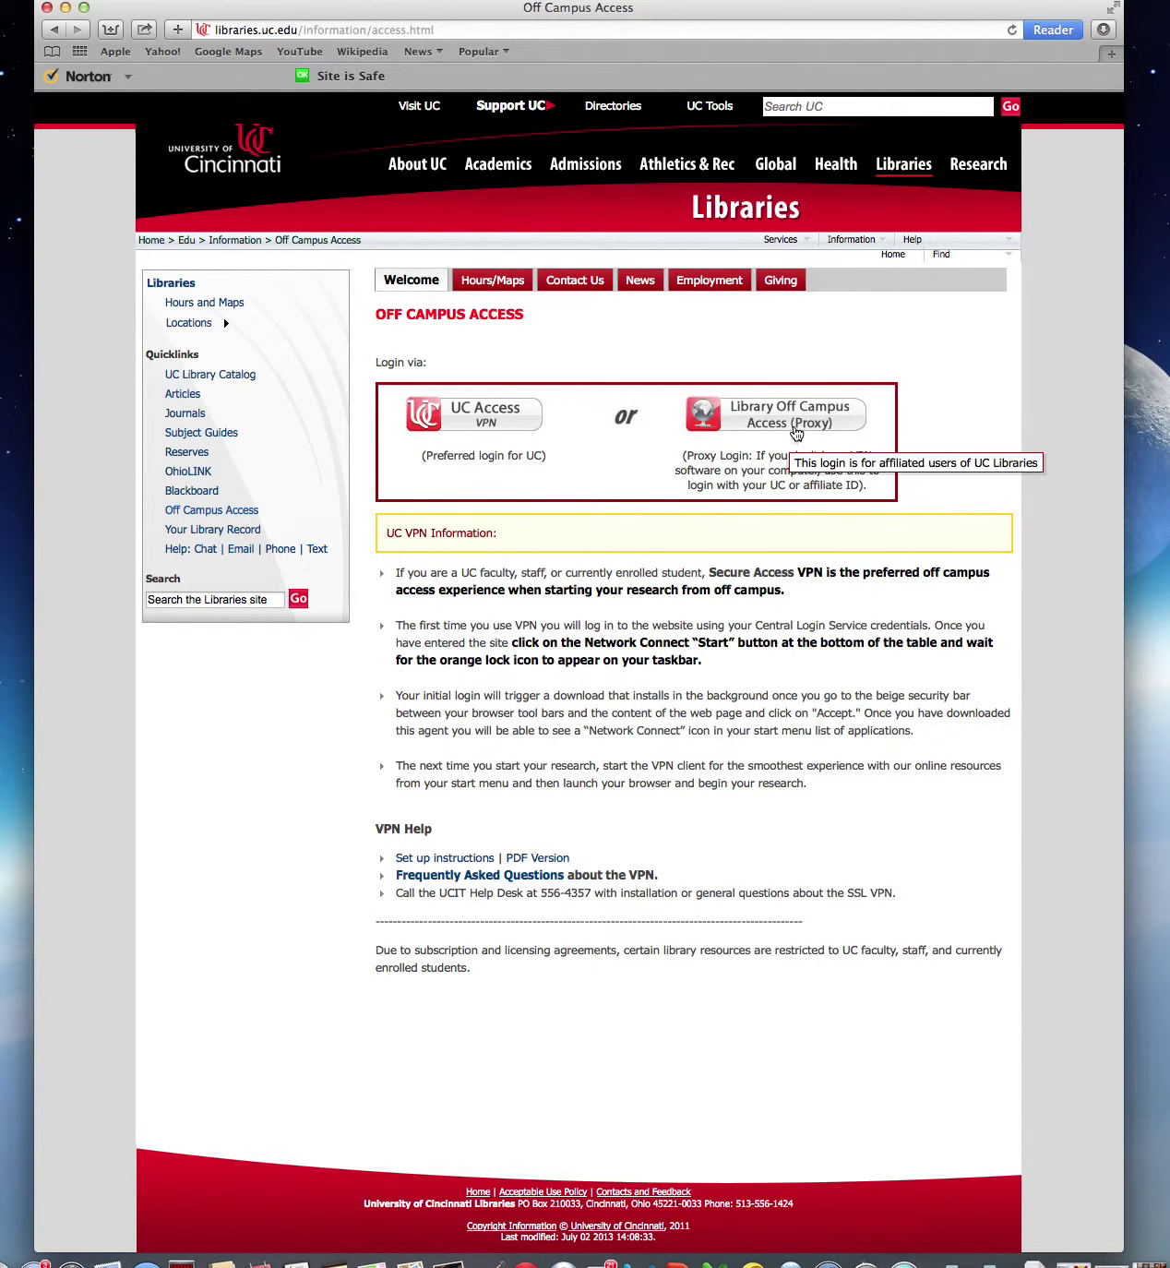
{"action": "left_click", "coordinate": [806, 421]}
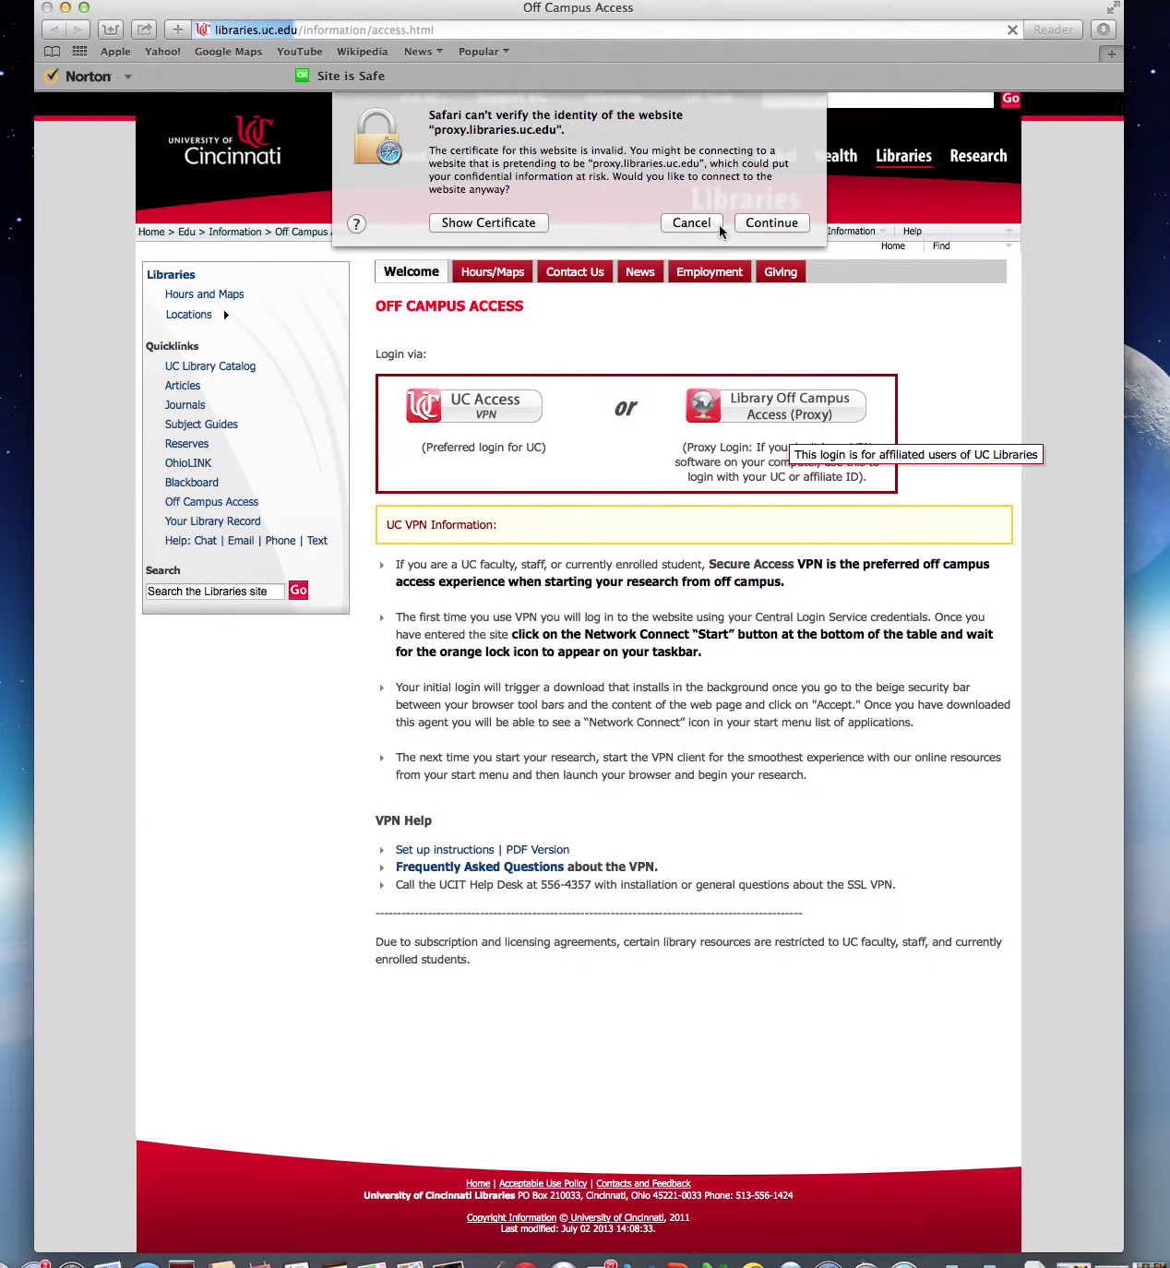
{"action": "left_click", "coordinate": [771, 224]}
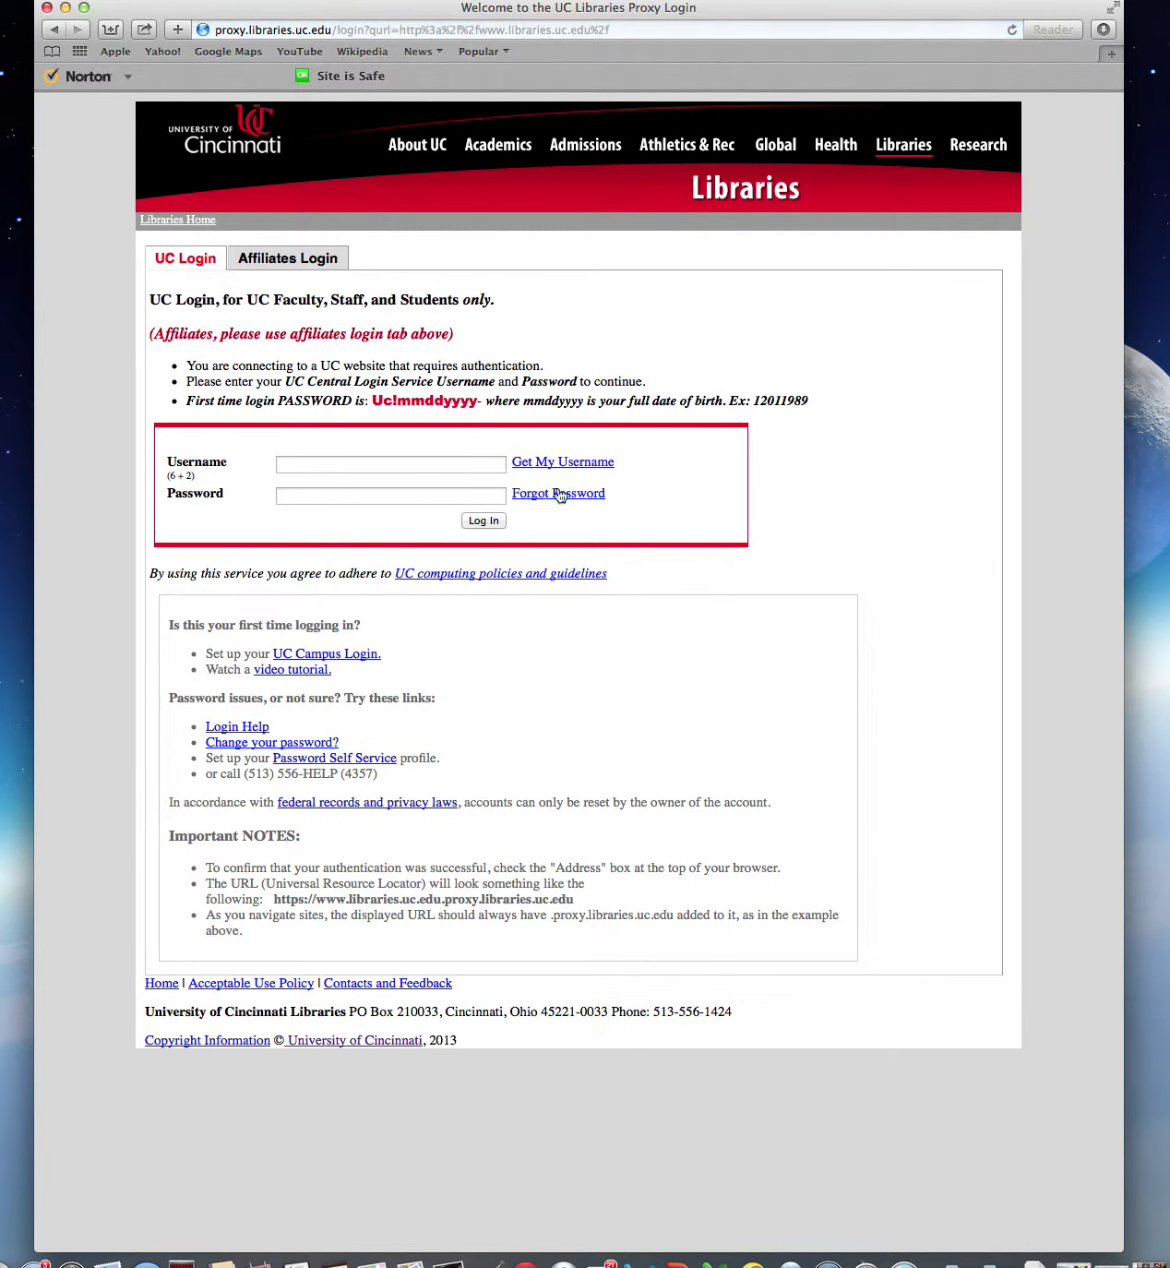
Step: Log in to the proxy with the UC username and password, declining to save the password
{"action": "left_click", "coordinate": [328, 462]}
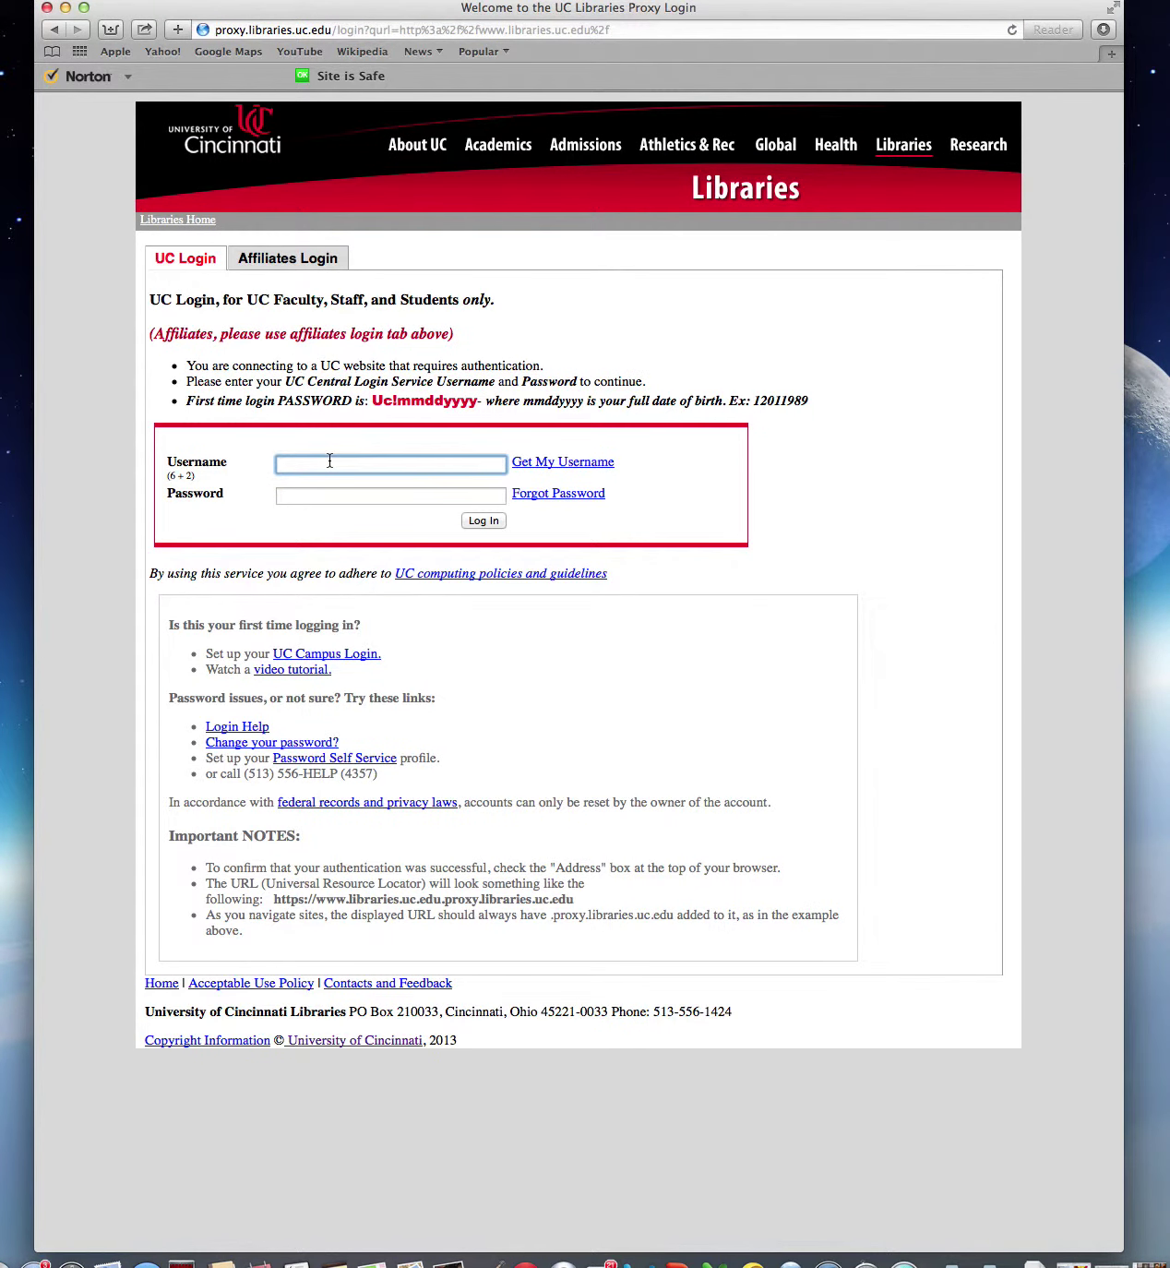
{"action": "type", "text": "comjja"}
{"action": "key", "text": "Tab"}
{"action": "type", "text": "•••••••••••"}
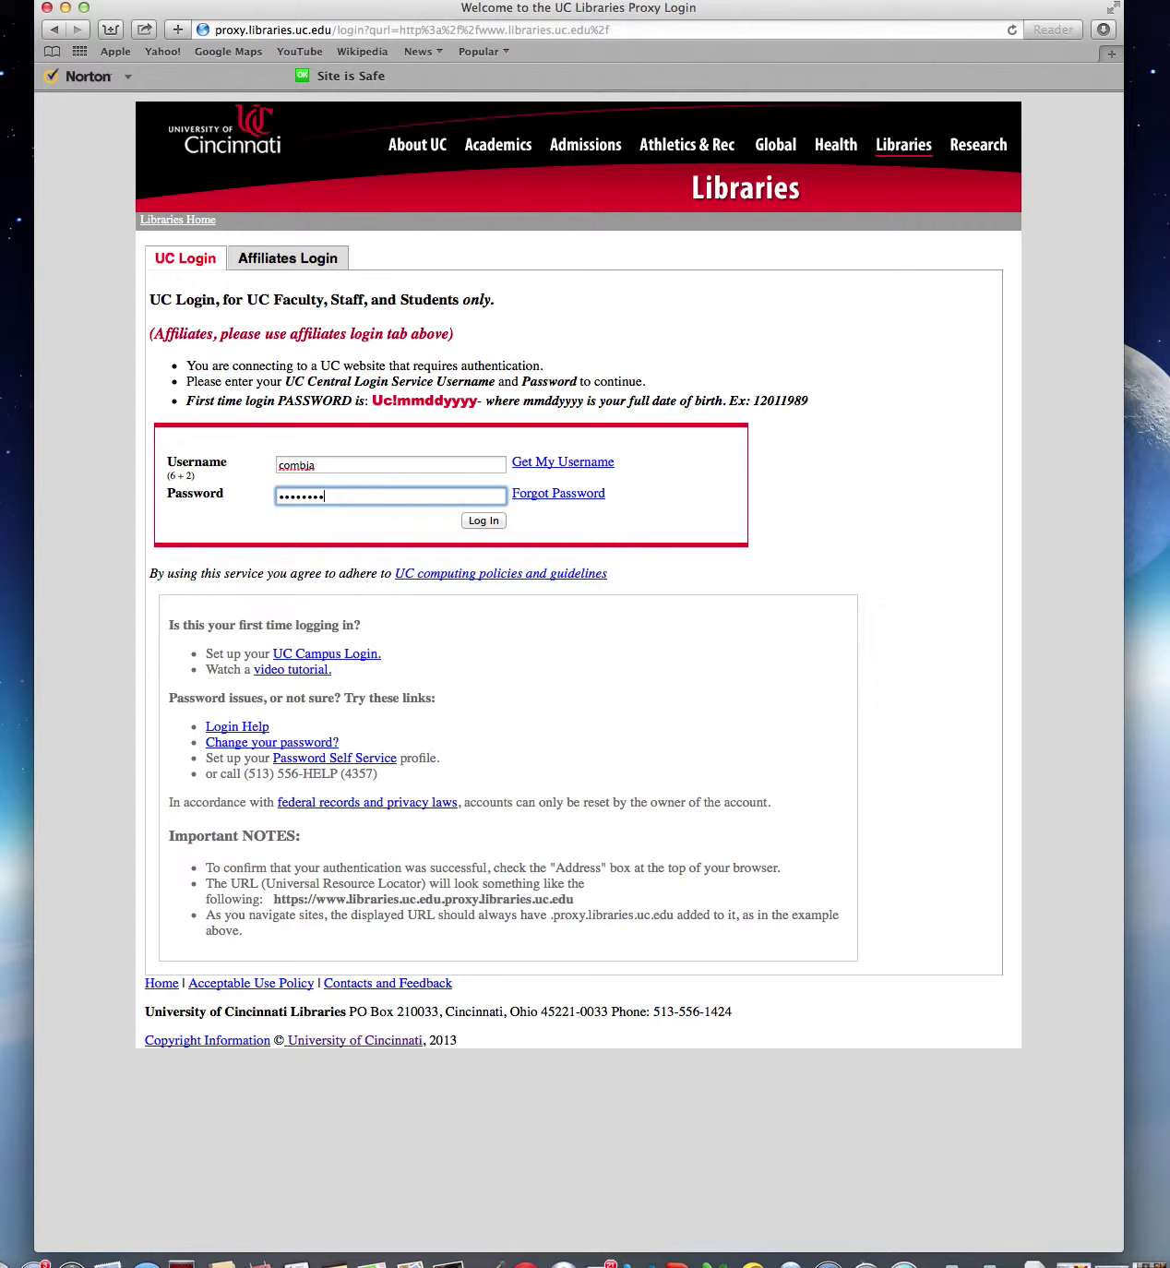
{"action": "left_click", "coordinate": [476, 522]}
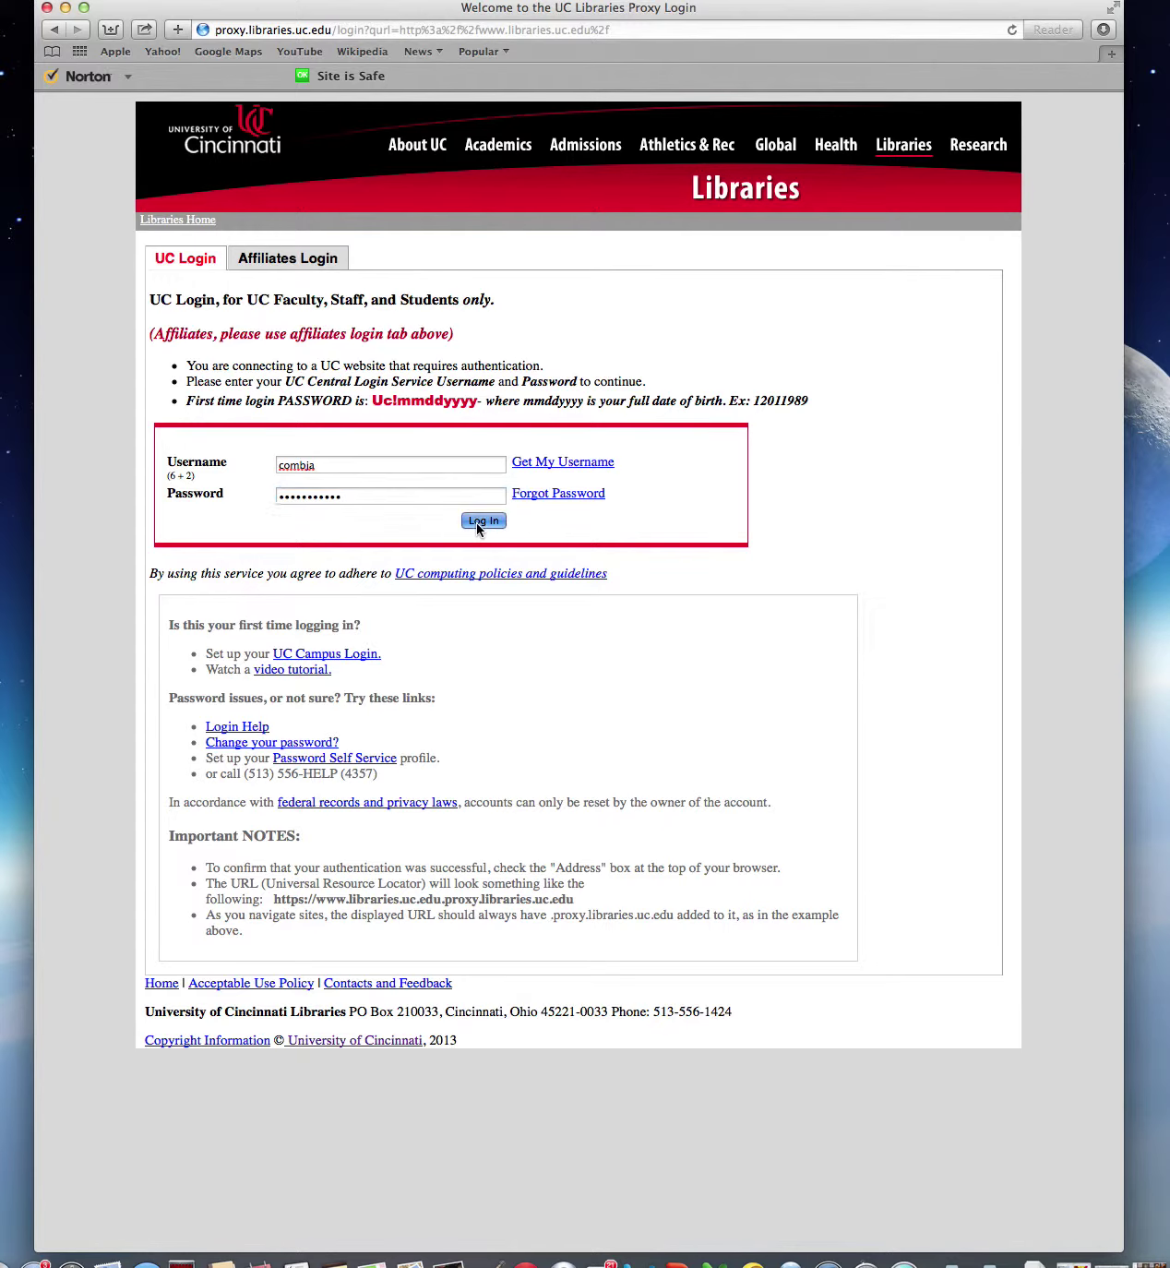
{"action": "left_click", "coordinate": [654, 186]}
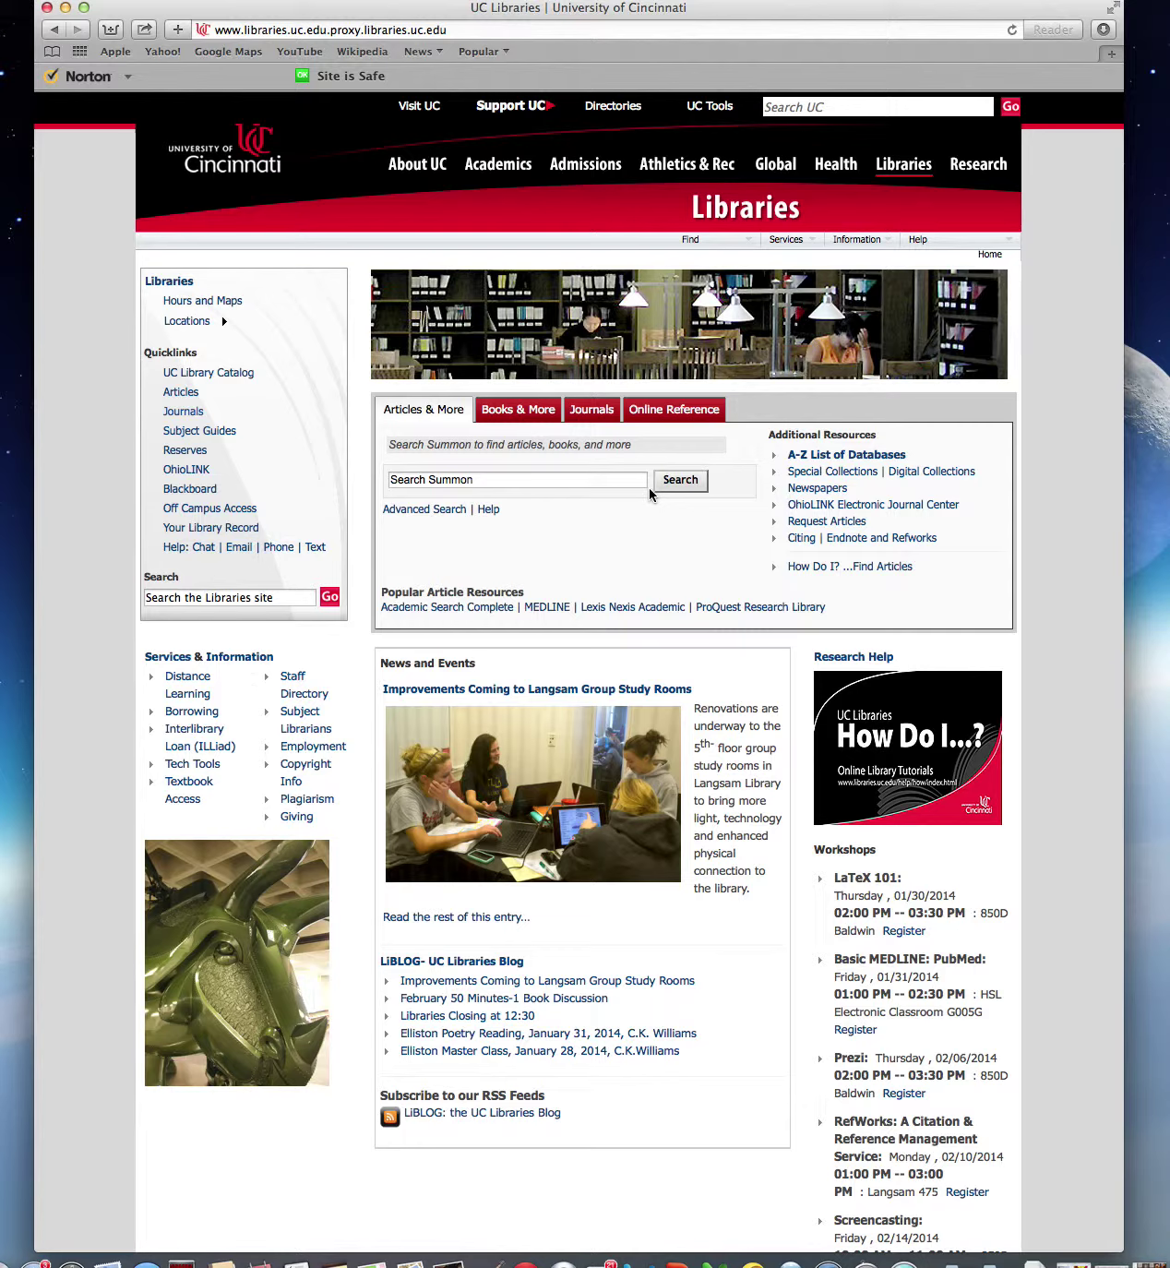
Step: Search UC e-journals for 'Communication Monographs' and open its Taylor & Francis Online holdings
{"action": "left_click", "coordinate": [591, 410]}
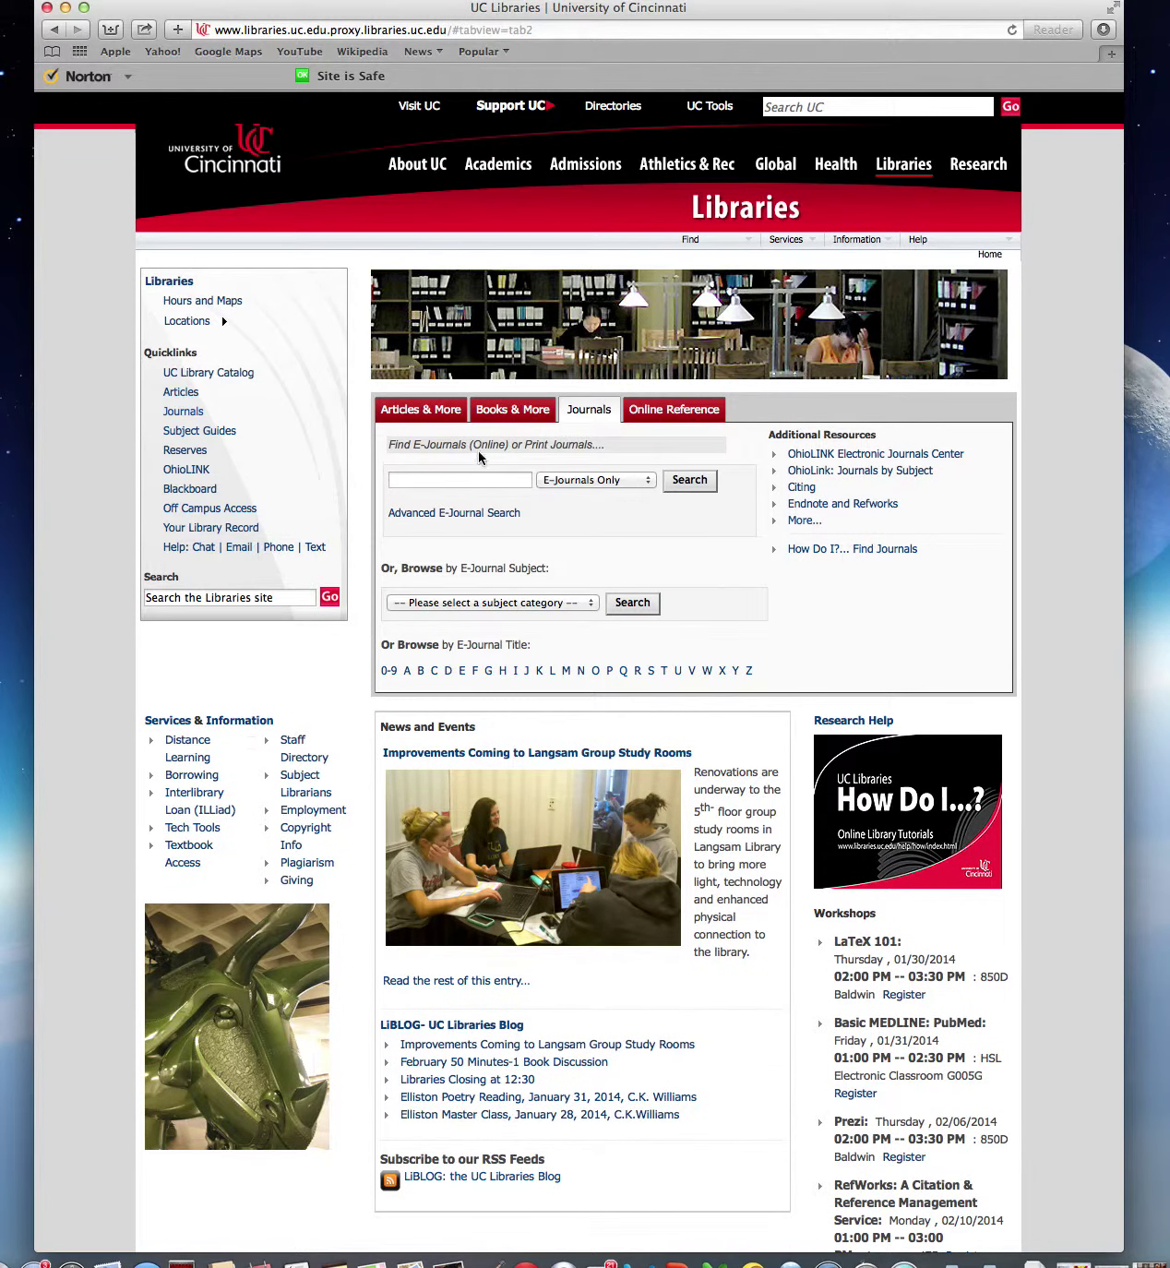
{"action": "left_click", "coordinate": [457, 474]}
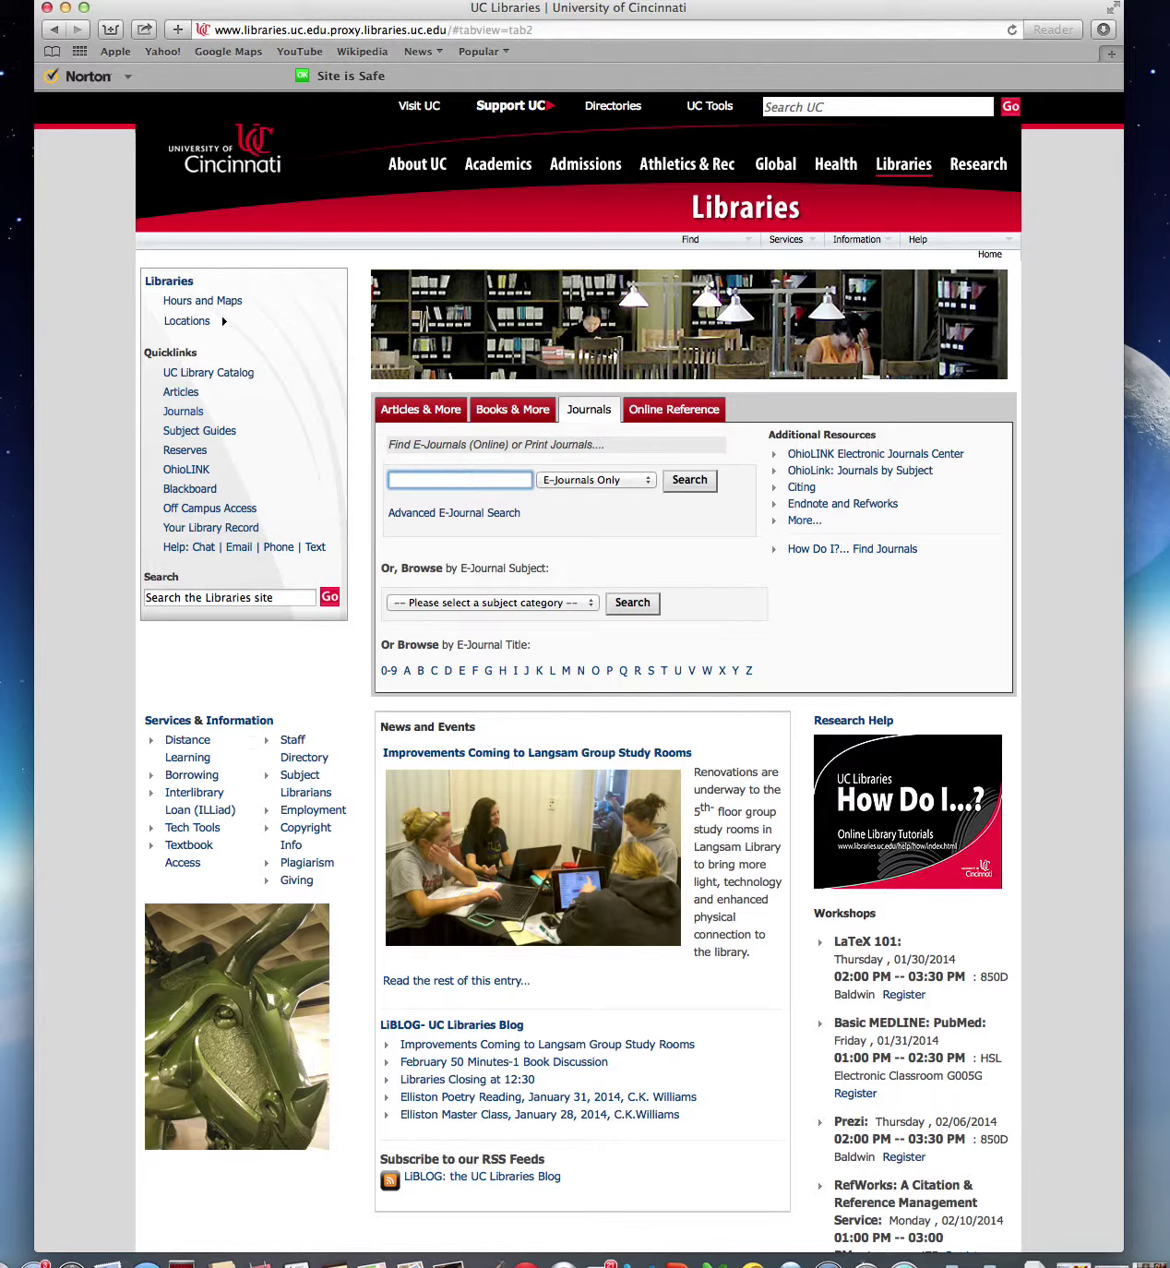
{"action": "type", "text": "Communication Monographs"}
{"action": "left_click", "coordinate": [694, 478]}
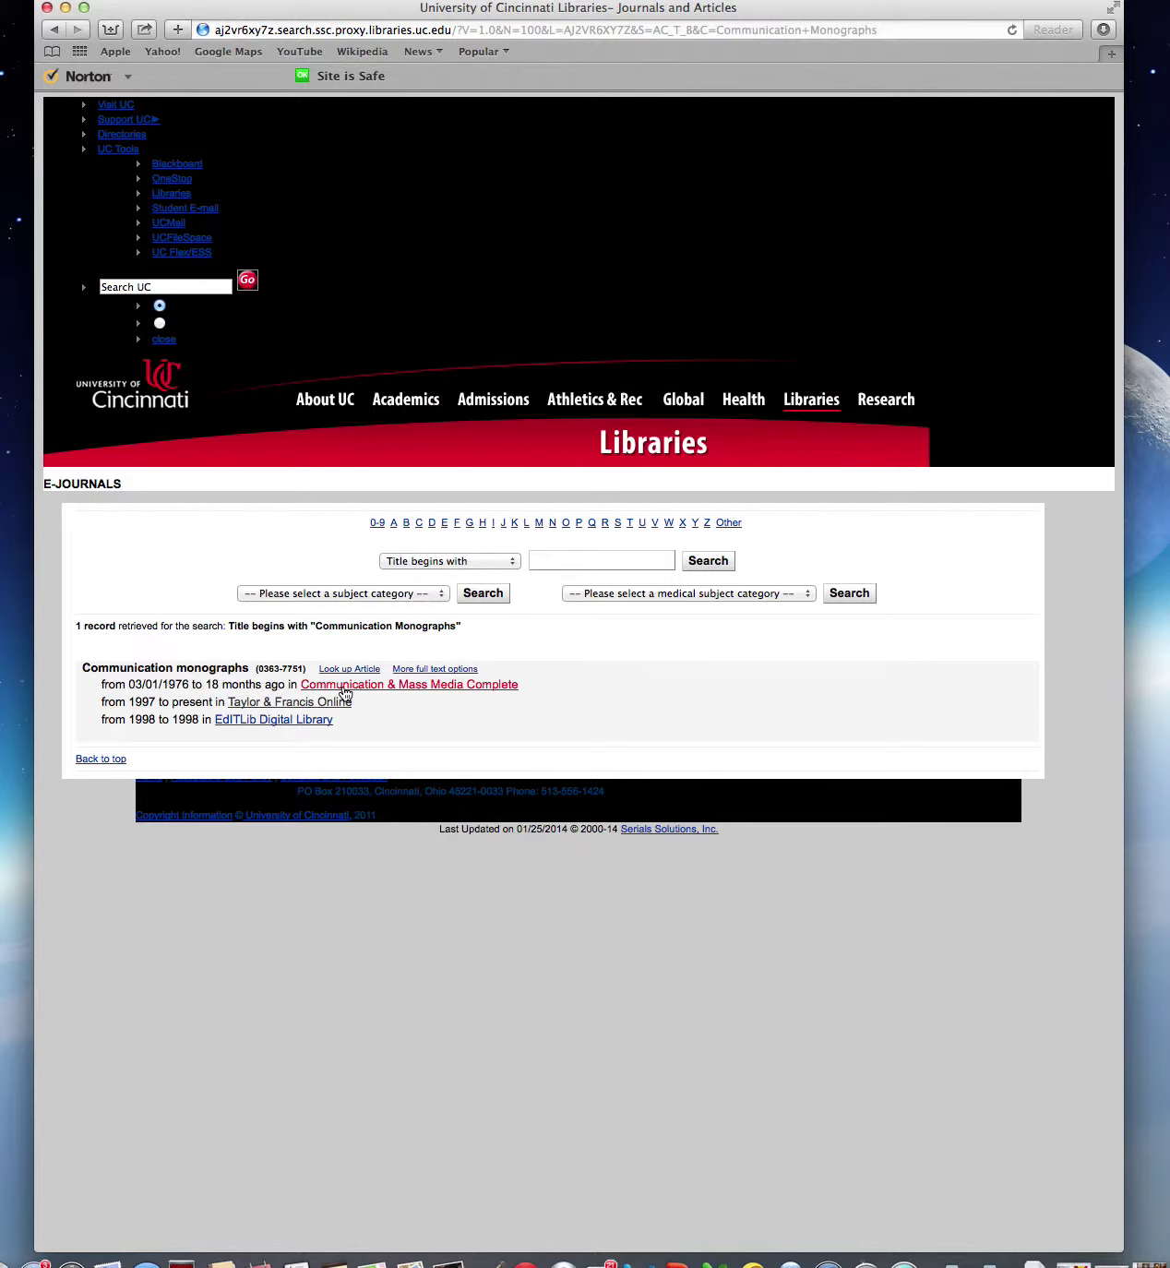
{"action": "left_click", "coordinate": [282, 703]}
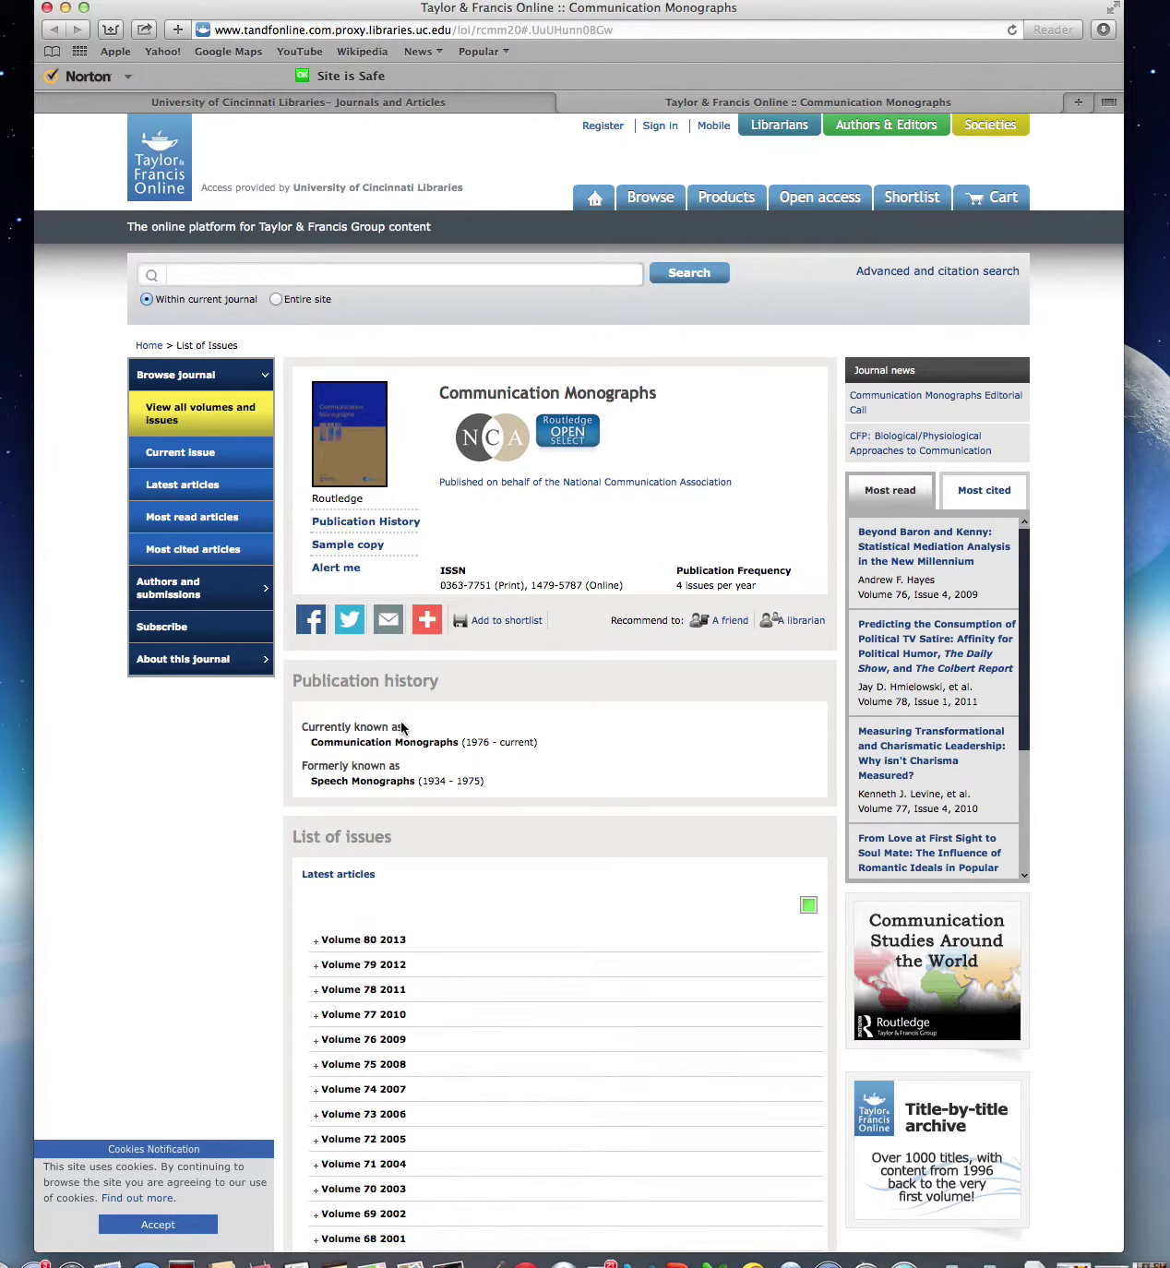
Step: Expand Volume 71 (2004) in the list of issues and open Issue 3
{"action": "scroll", "coordinate": [402, 729], "scroll_direction": "down", "scroll_amount": 5}
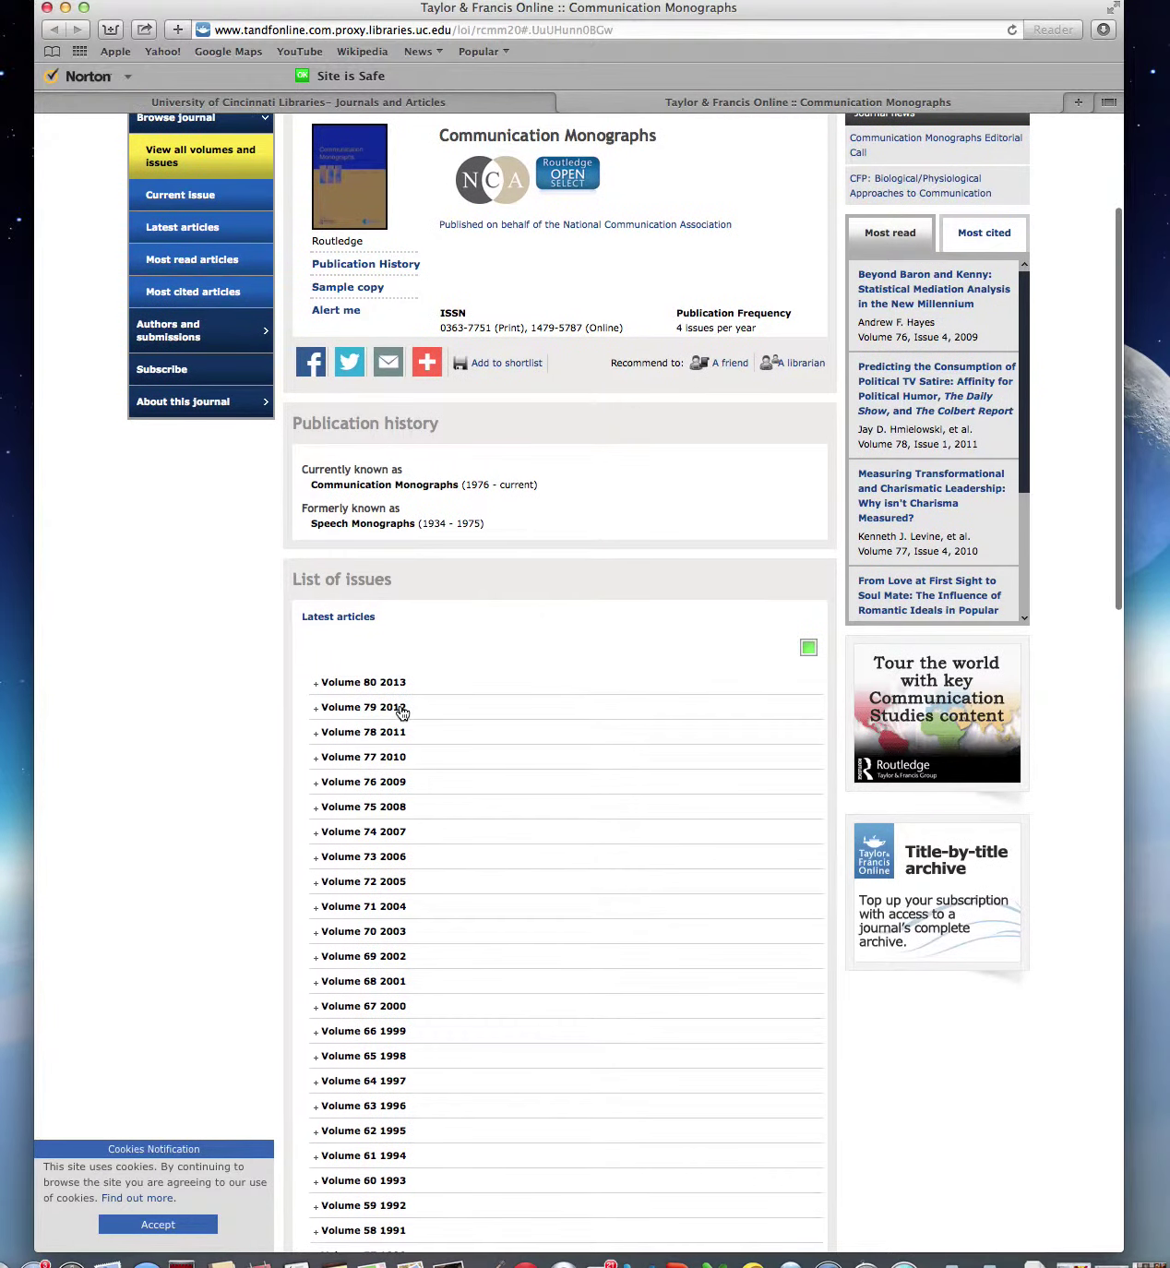
{"action": "scroll", "coordinate": [402, 713], "scroll_direction": "down", "scroll_amount": 4}
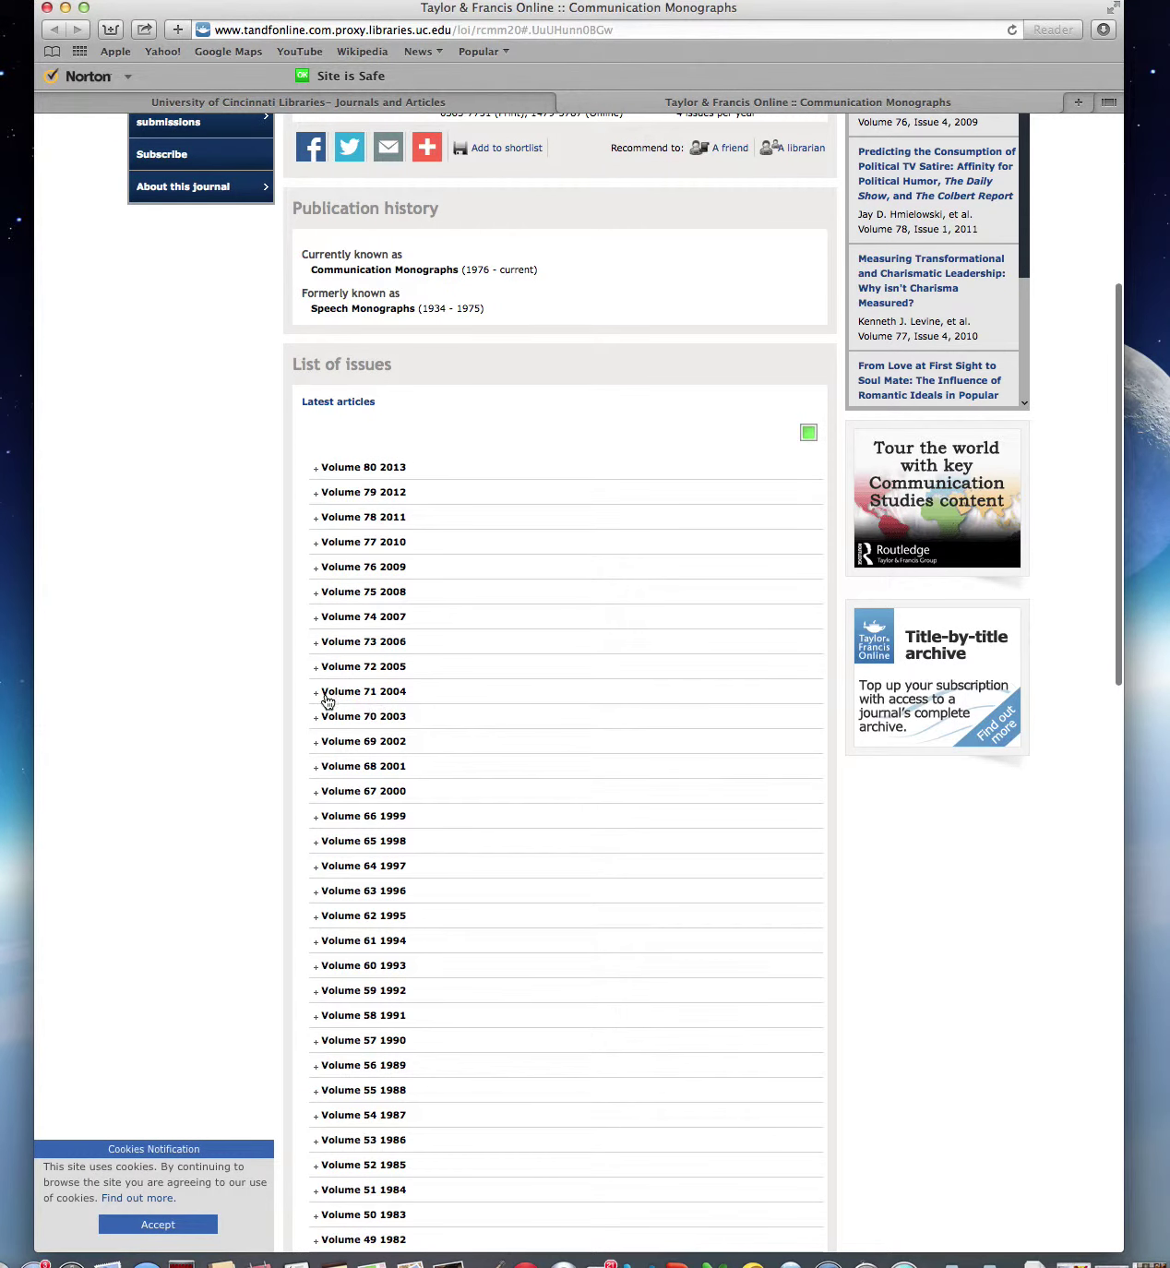
{"action": "left_click", "coordinate": [325, 692]}
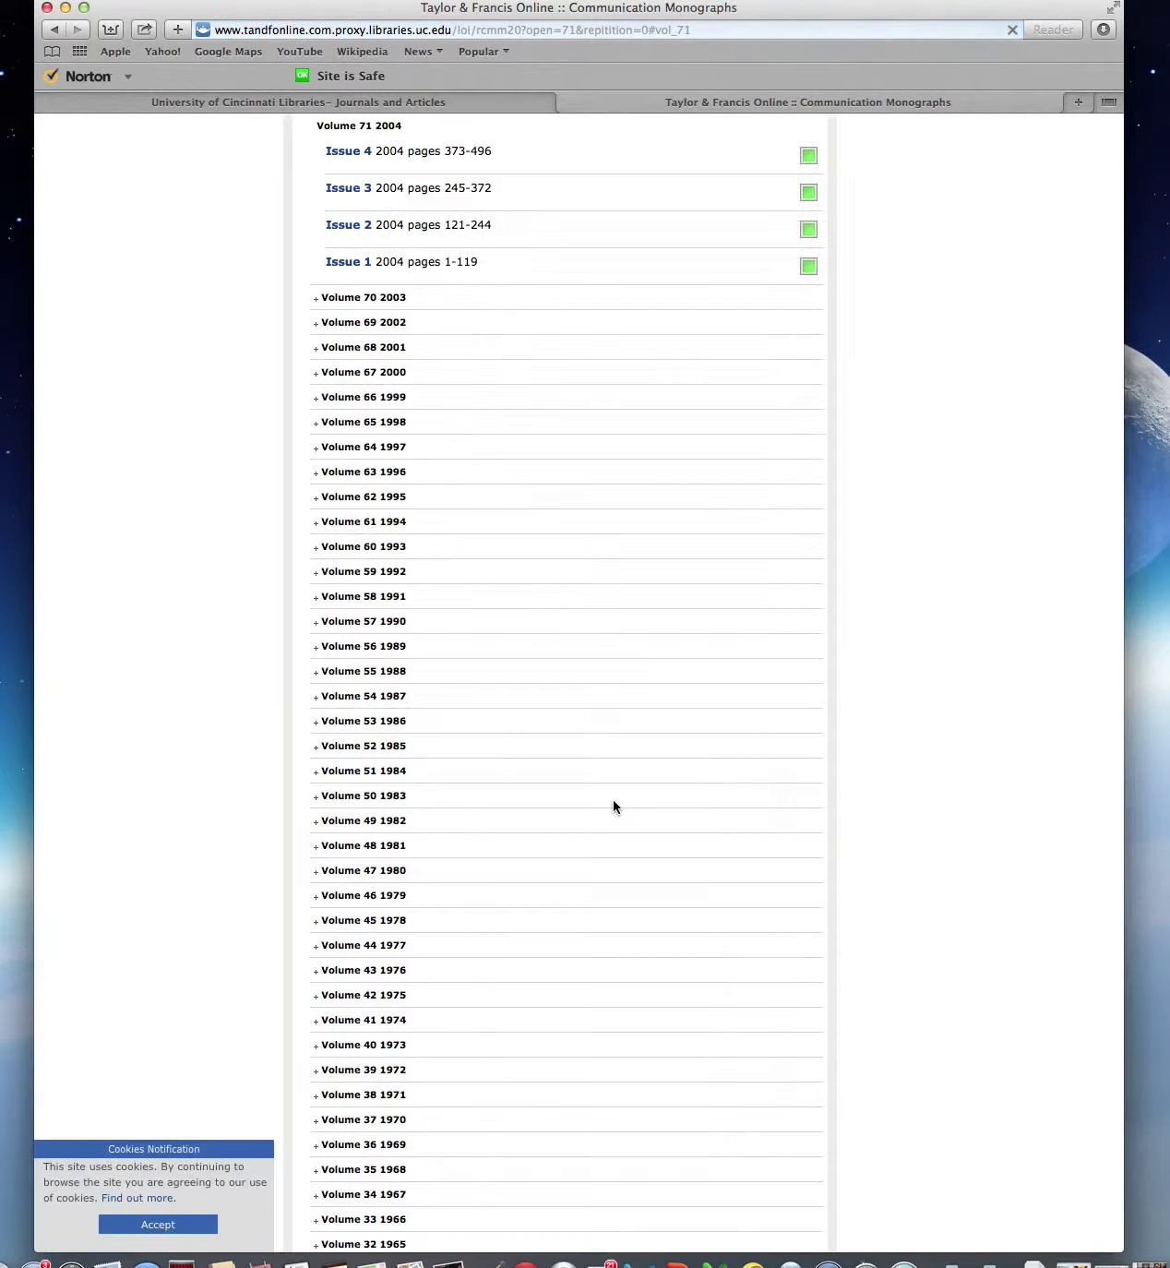
{"action": "scroll", "coordinate": [572, 516], "scroll_direction": "up", "scroll_amount": 1}
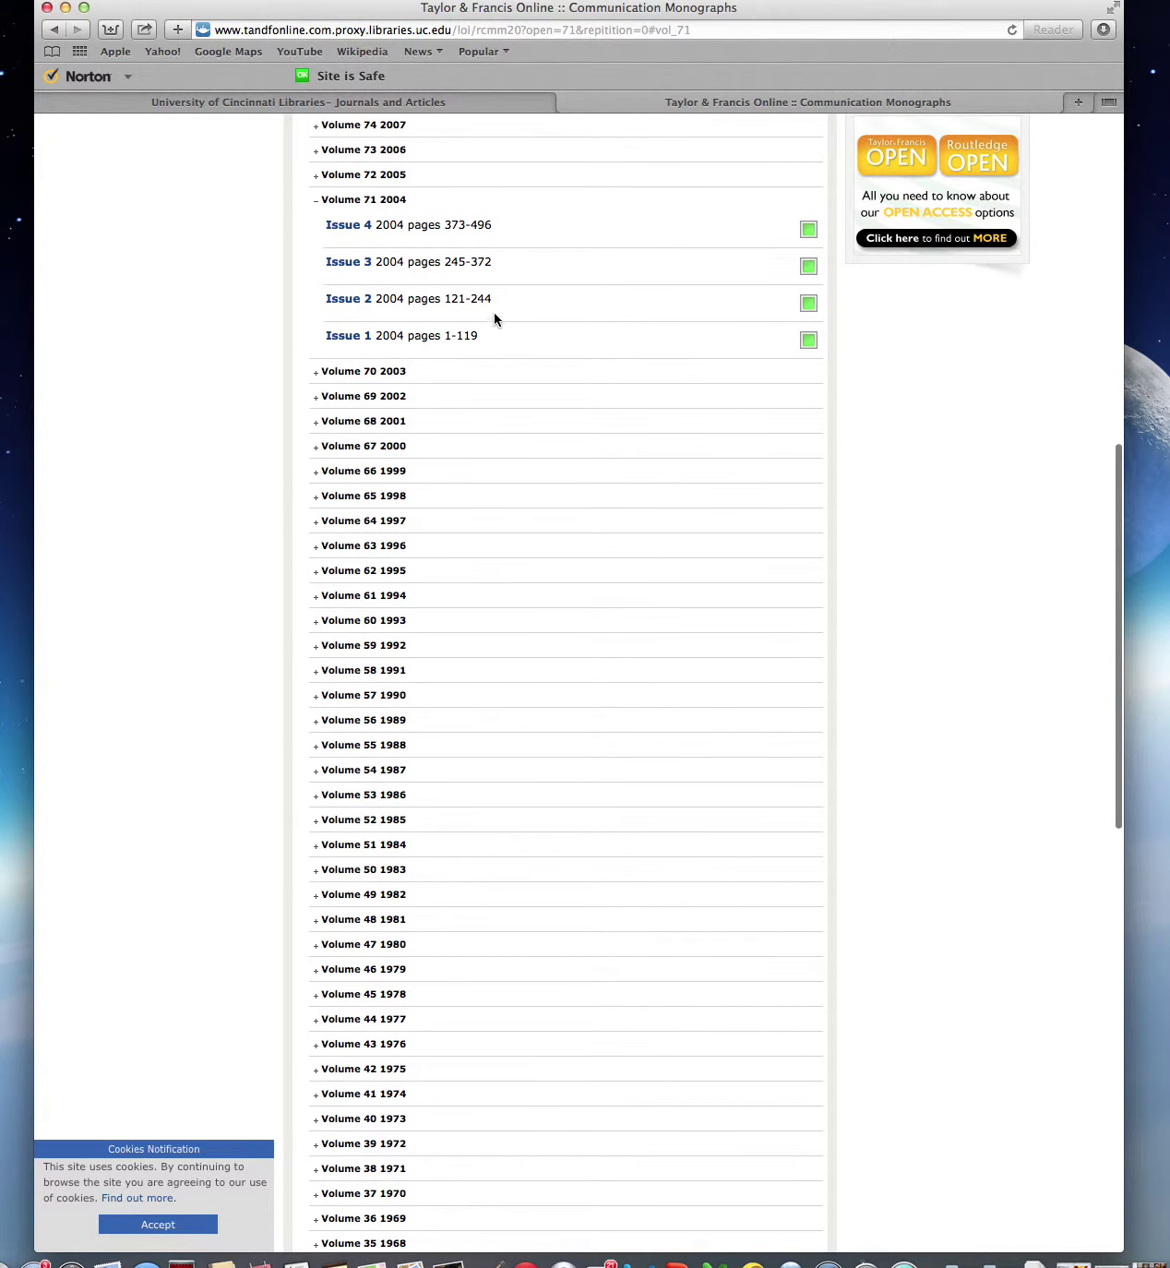
{"action": "scroll", "coordinate": [355, 270], "scroll_direction": "up", "scroll_amount": 1}
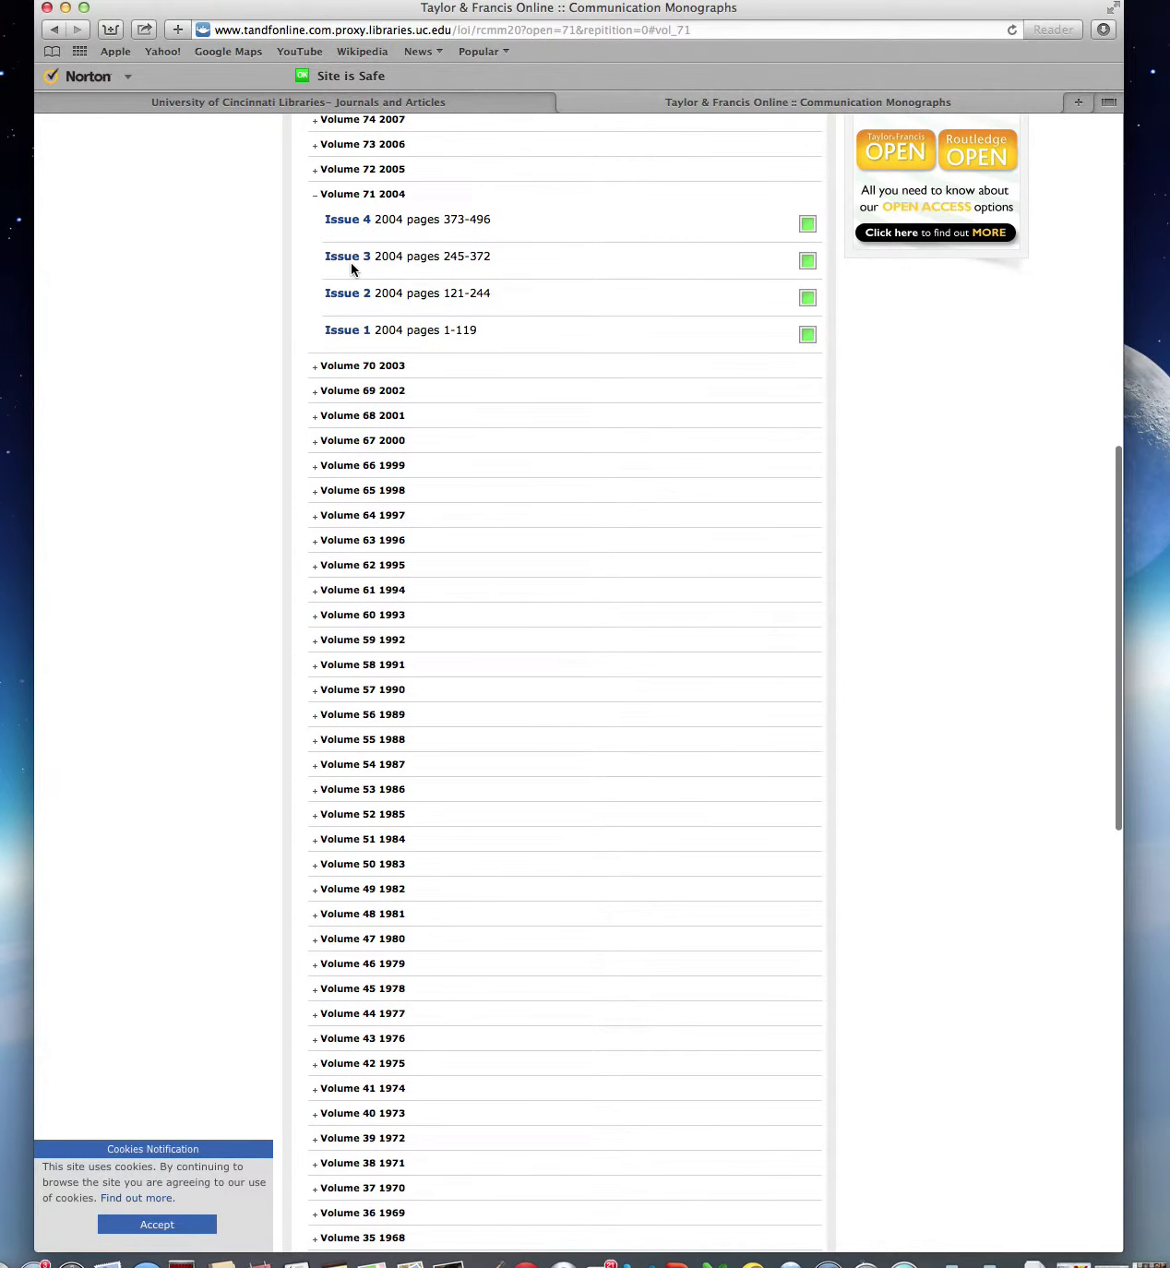
{"action": "left_click", "coordinate": [351, 263]}
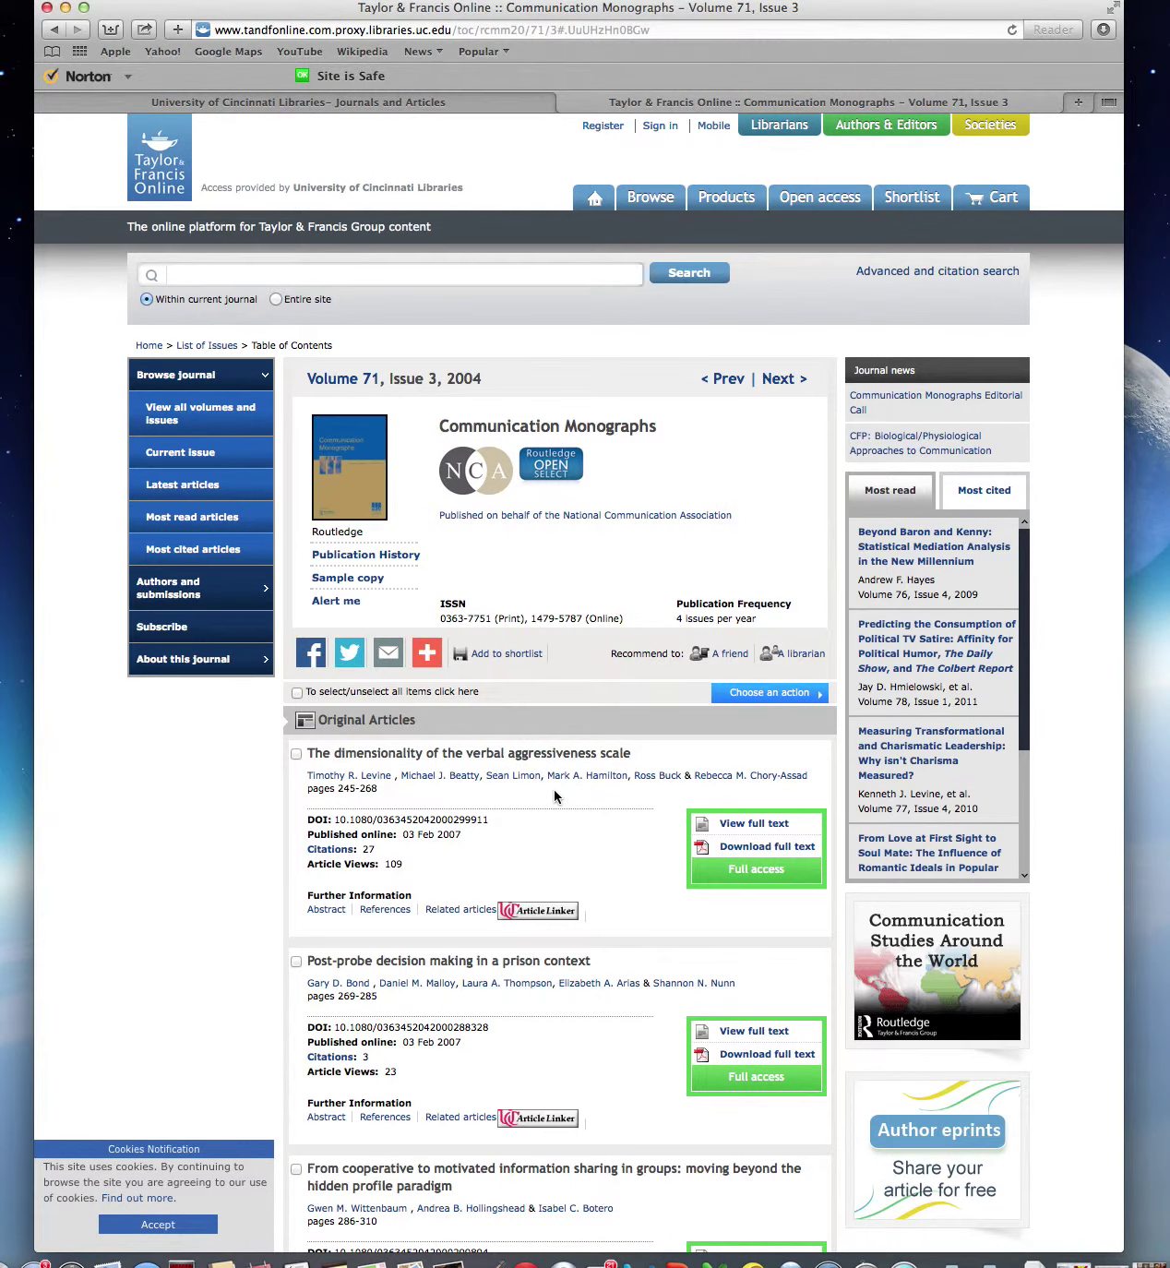
Step: Scroll through the seven Volume 71, Issue 3 articles and return to the page top
{"action": "scroll", "coordinate": [555, 790], "scroll_direction": "down", "scroll_amount": 3}
{"action": "scroll", "coordinate": [554, 795], "scroll_direction": "down", "scroll_amount": 2}
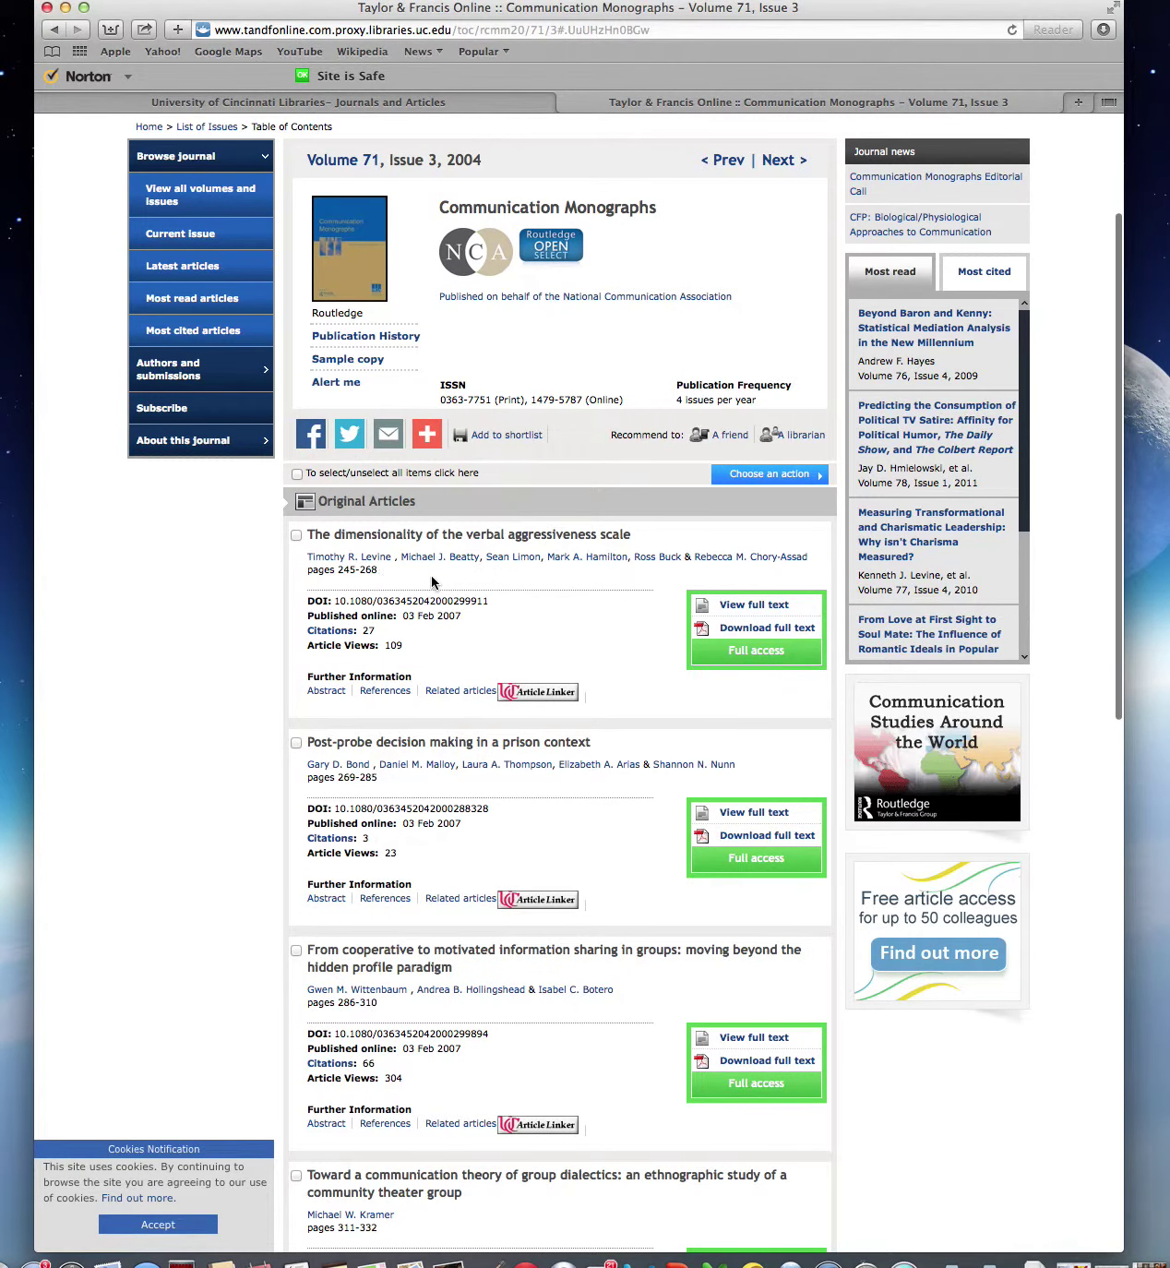
{"action": "scroll", "coordinate": [431, 579], "scroll_direction": "down", "scroll_amount": 1}
{"action": "scroll", "coordinate": [699, 683], "scroll_direction": "down", "scroll_amount": 5}
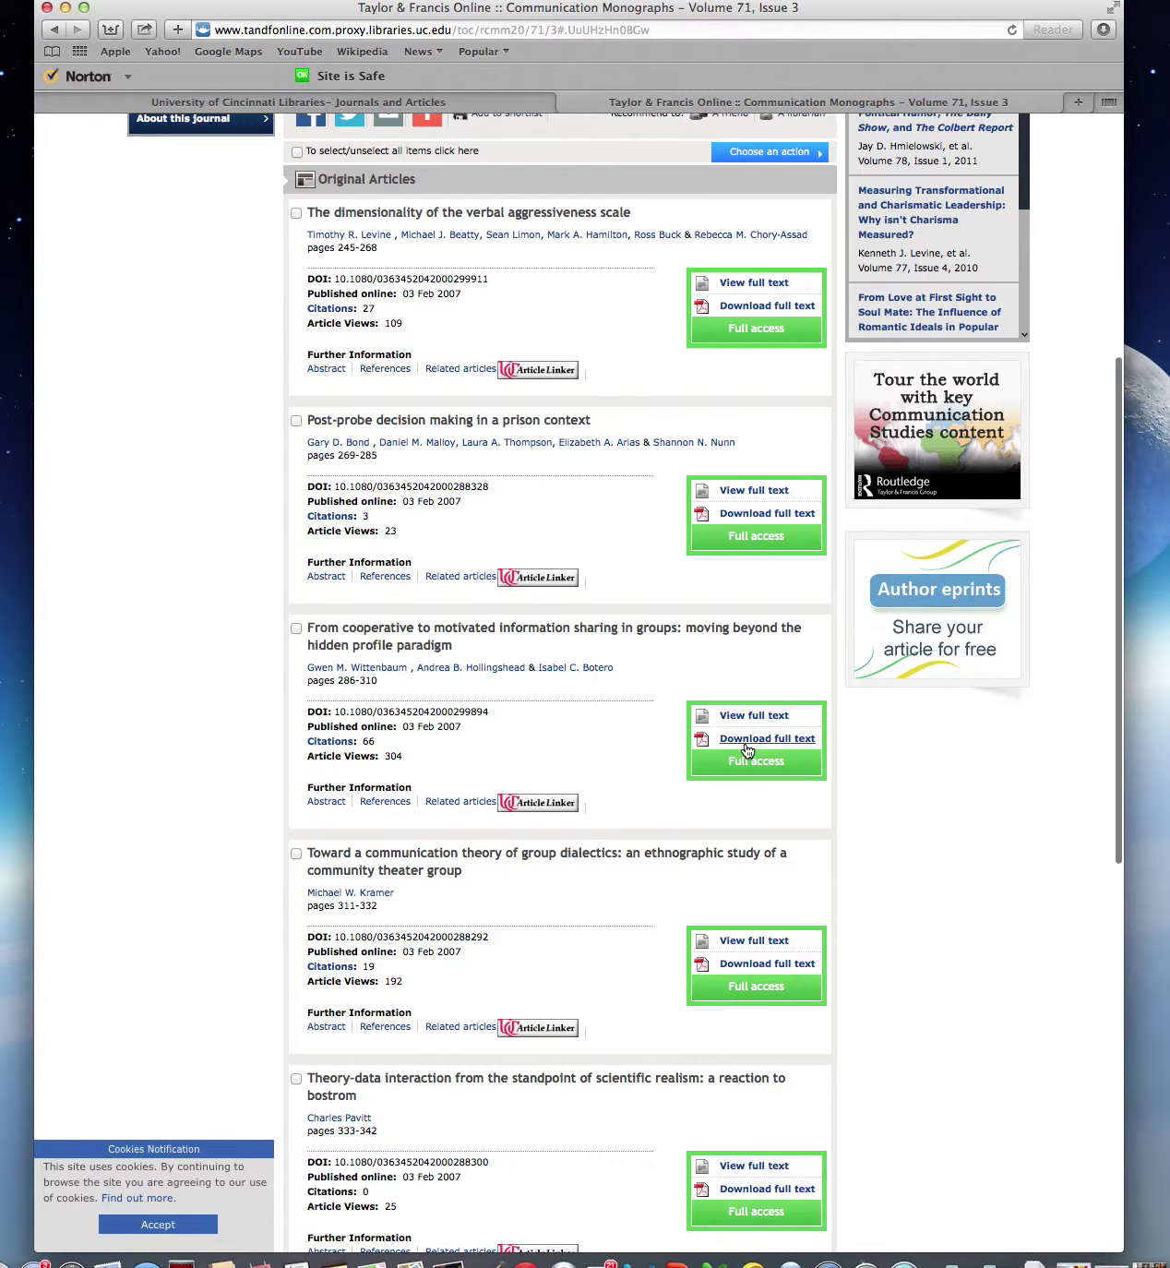
{"action": "mouse_move", "coordinate": [594, 759]}
{"action": "scroll", "coordinate": [595, 758], "scroll_direction": "down", "scroll_amount": 10}
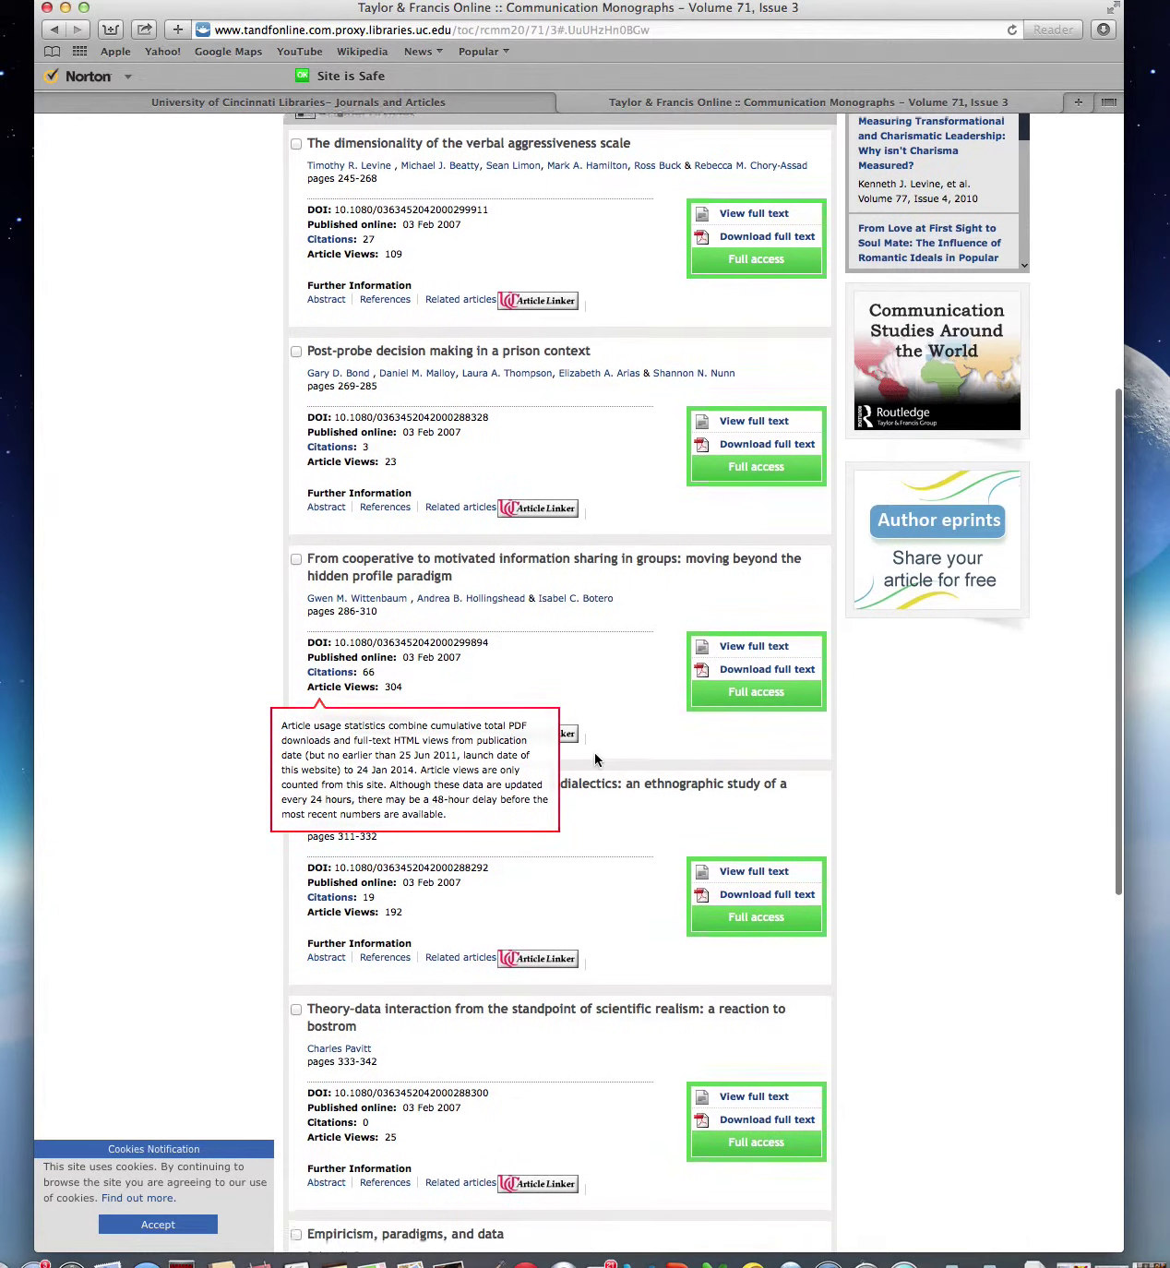
{"action": "scroll", "coordinate": [594, 759], "scroll_direction": "down", "scroll_amount": 3}
{"action": "scroll", "coordinate": [594, 760], "scroll_direction": "up", "scroll_amount": 12}
{"action": "scroll", "coordinate": [595, 758], "scroll_direction": "up", "scroll_amount": 8}
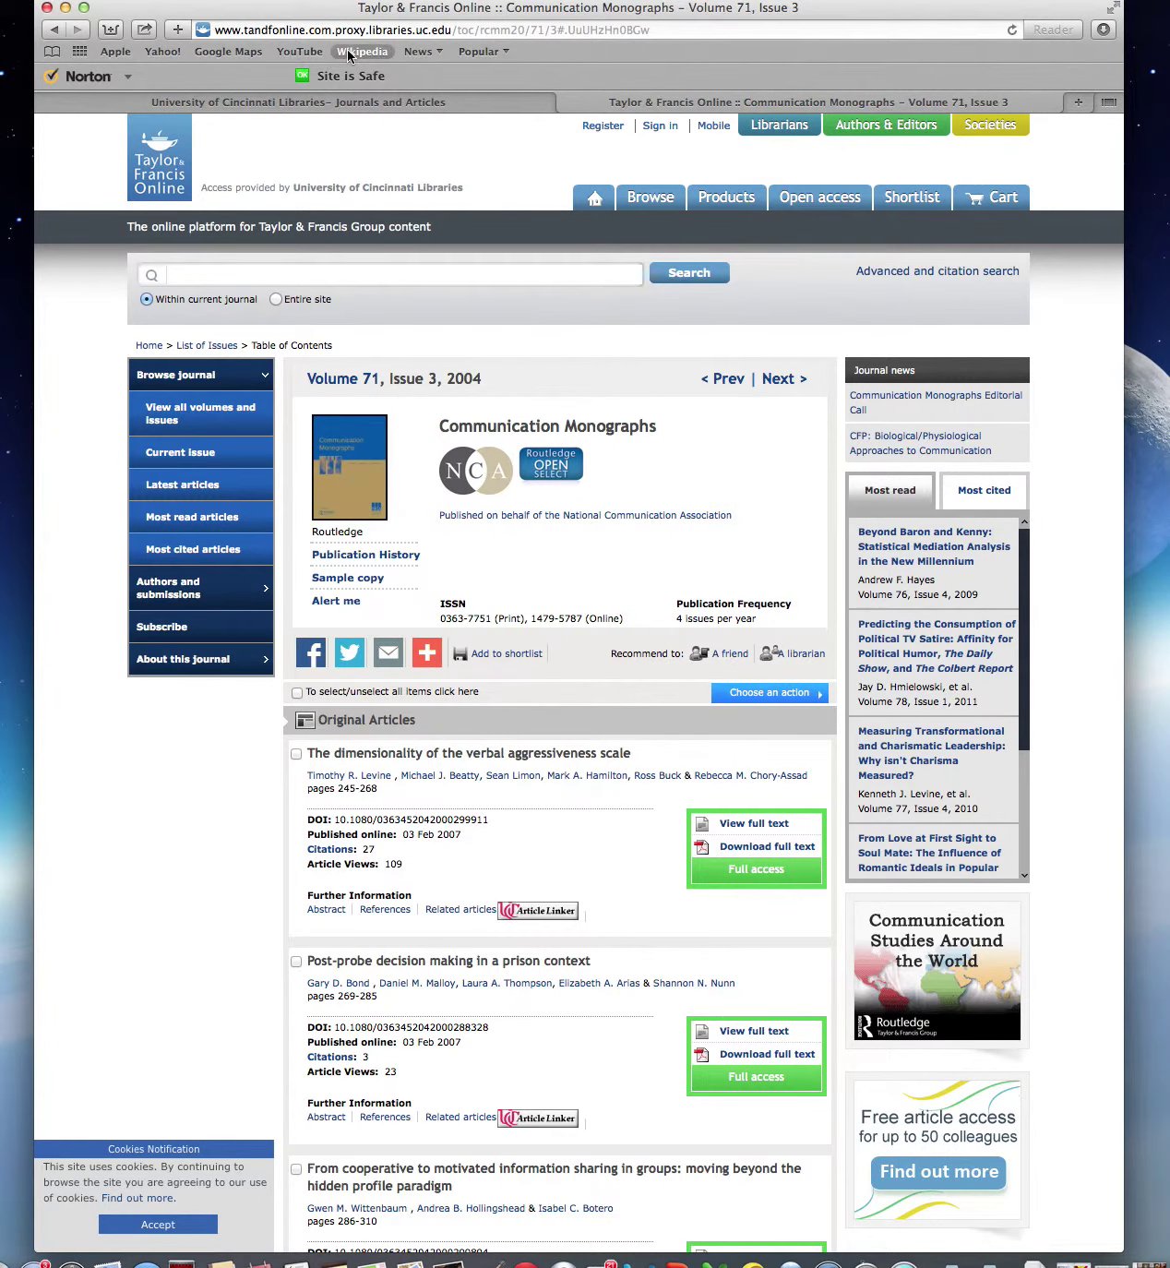
Step: Return to the UC Libraries home page and open the A-Z List of Databases under Articles & More
{"action": "left_click", "coordinate": [334, 98]}
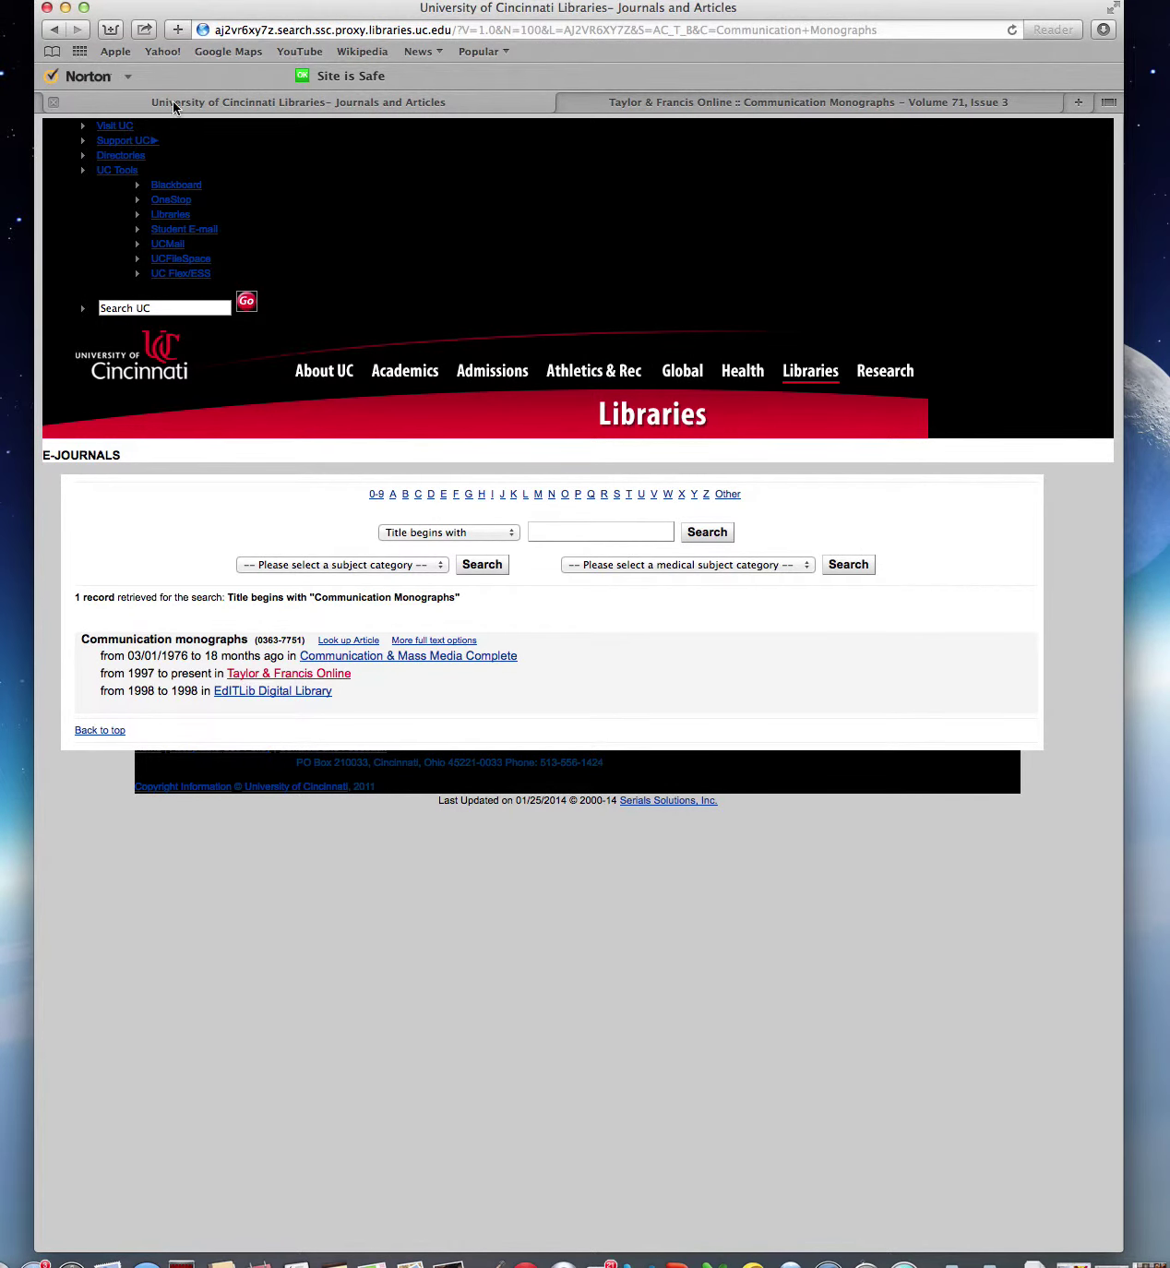
{"action": "left_click", "coordinate": [55, 29]}
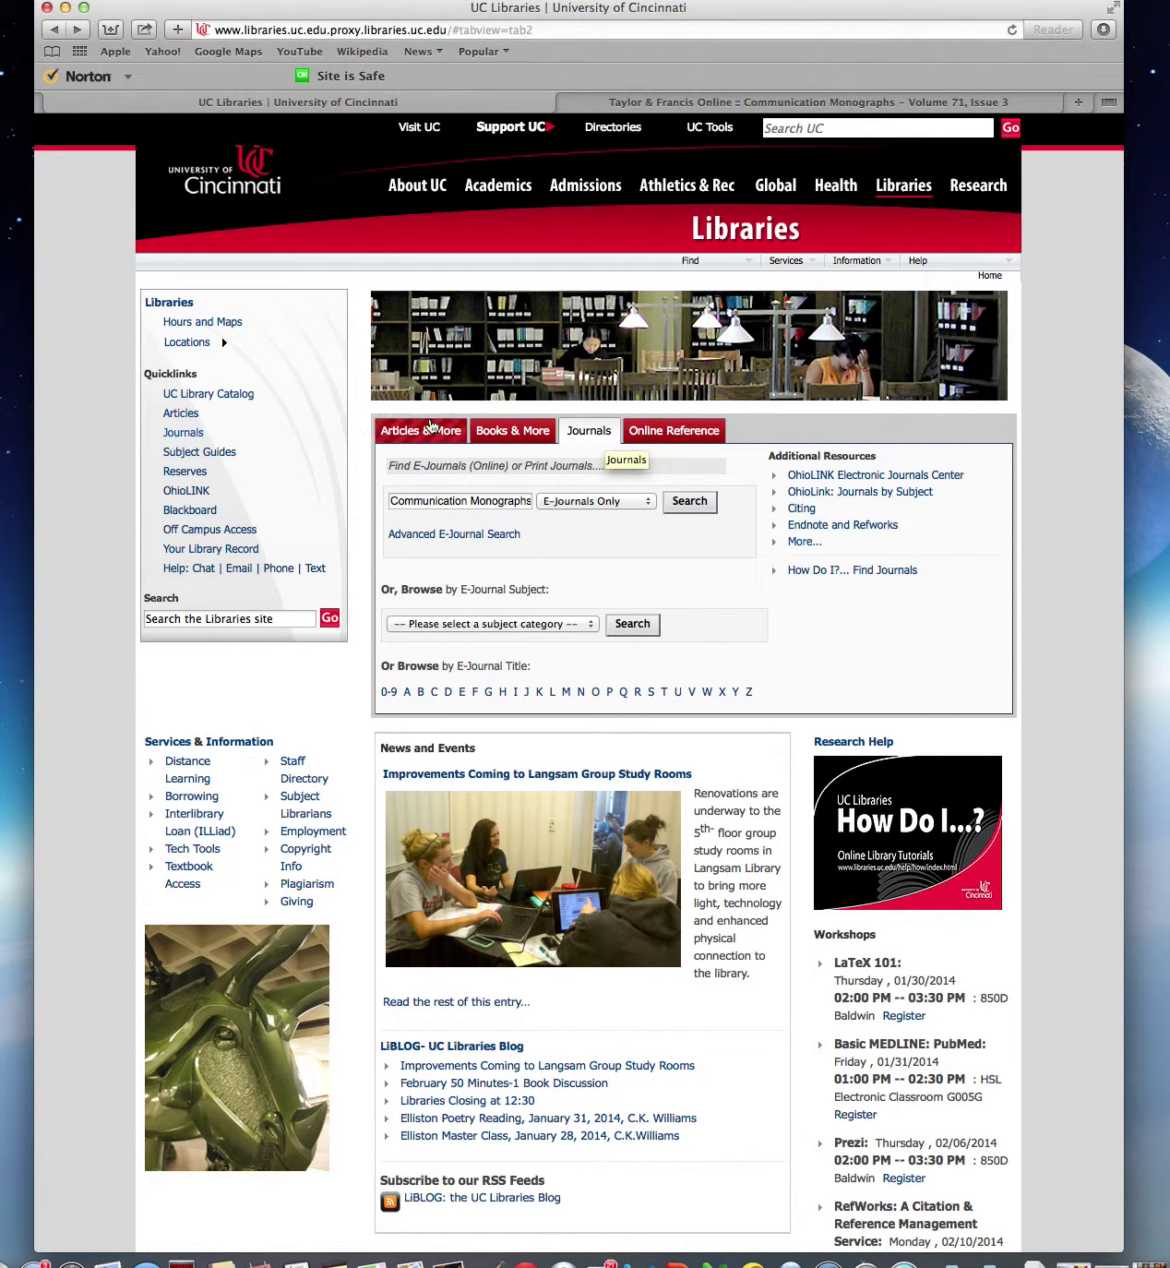
{"action": "left_click", "coordinate": [426, 430]}
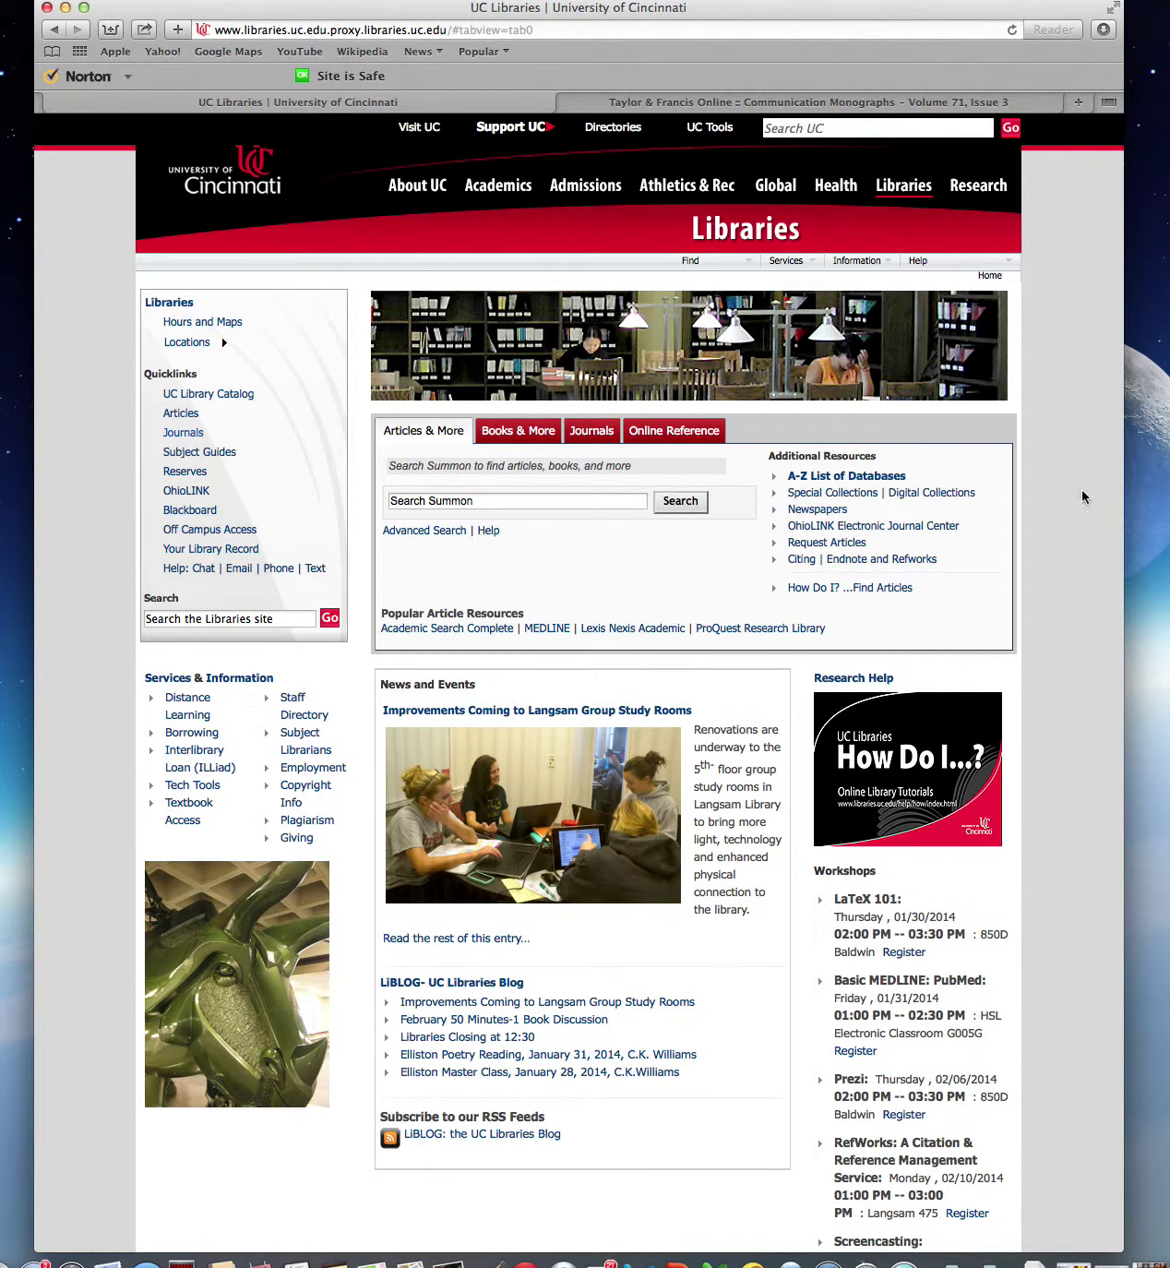
{"action": "left_click", "coordinate": [843, 477]}
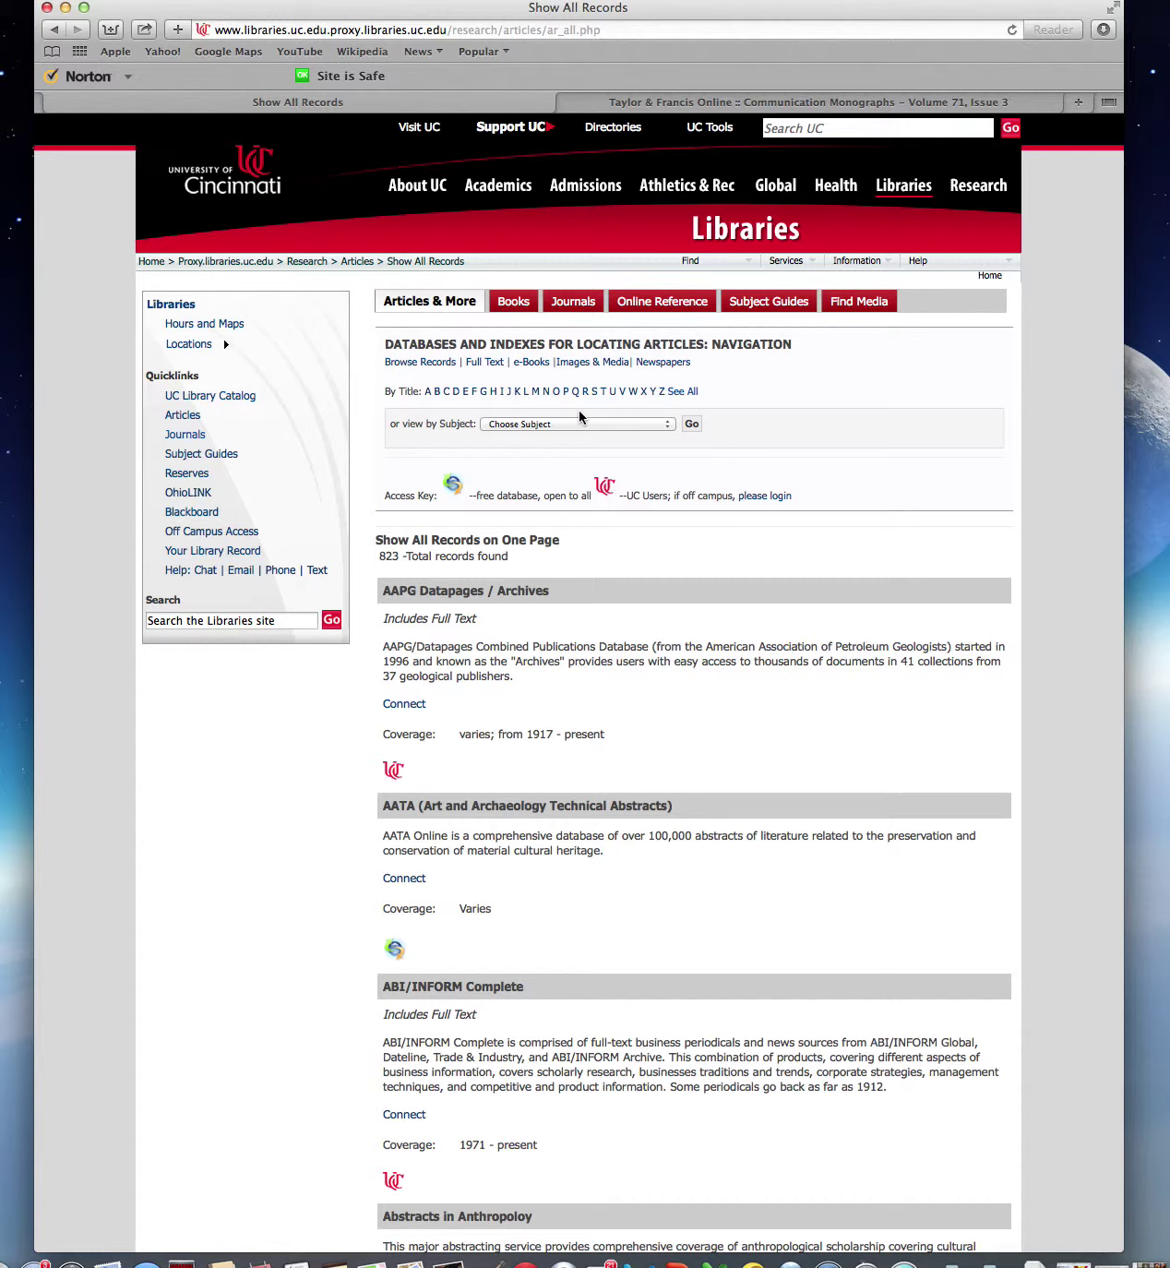
Step: Filter the databases by the Communication subject and browse the 16 results, including Communication Abstracts
{"action": "left_click", "coordinate": [584, 422]}
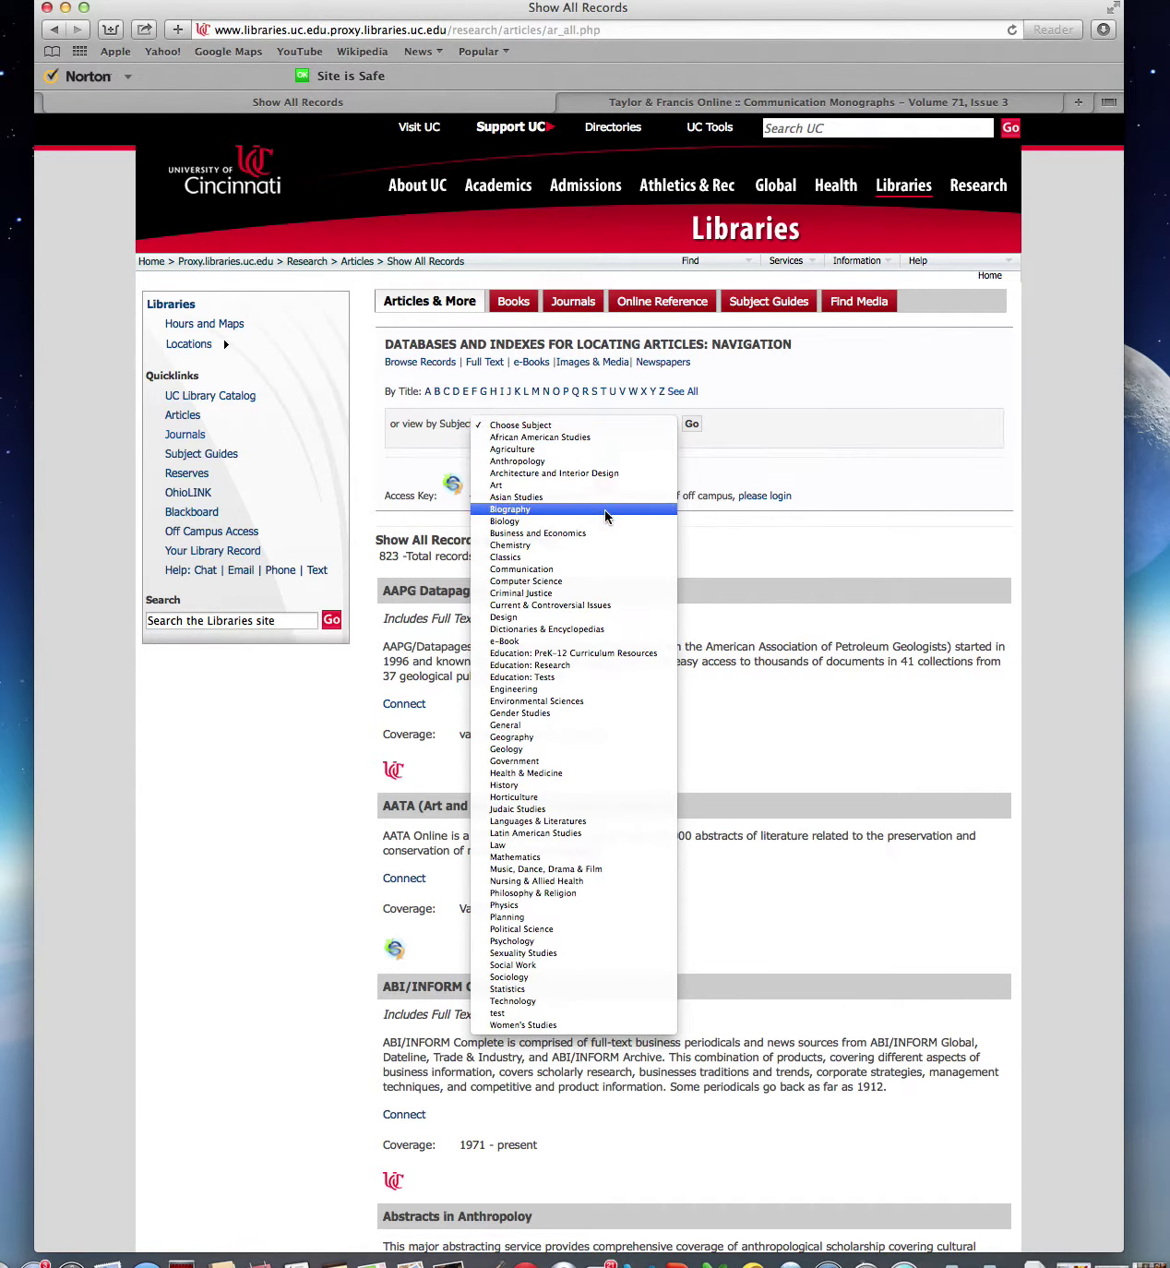
{"action": "left_click", "coordinate": [590, 571]}
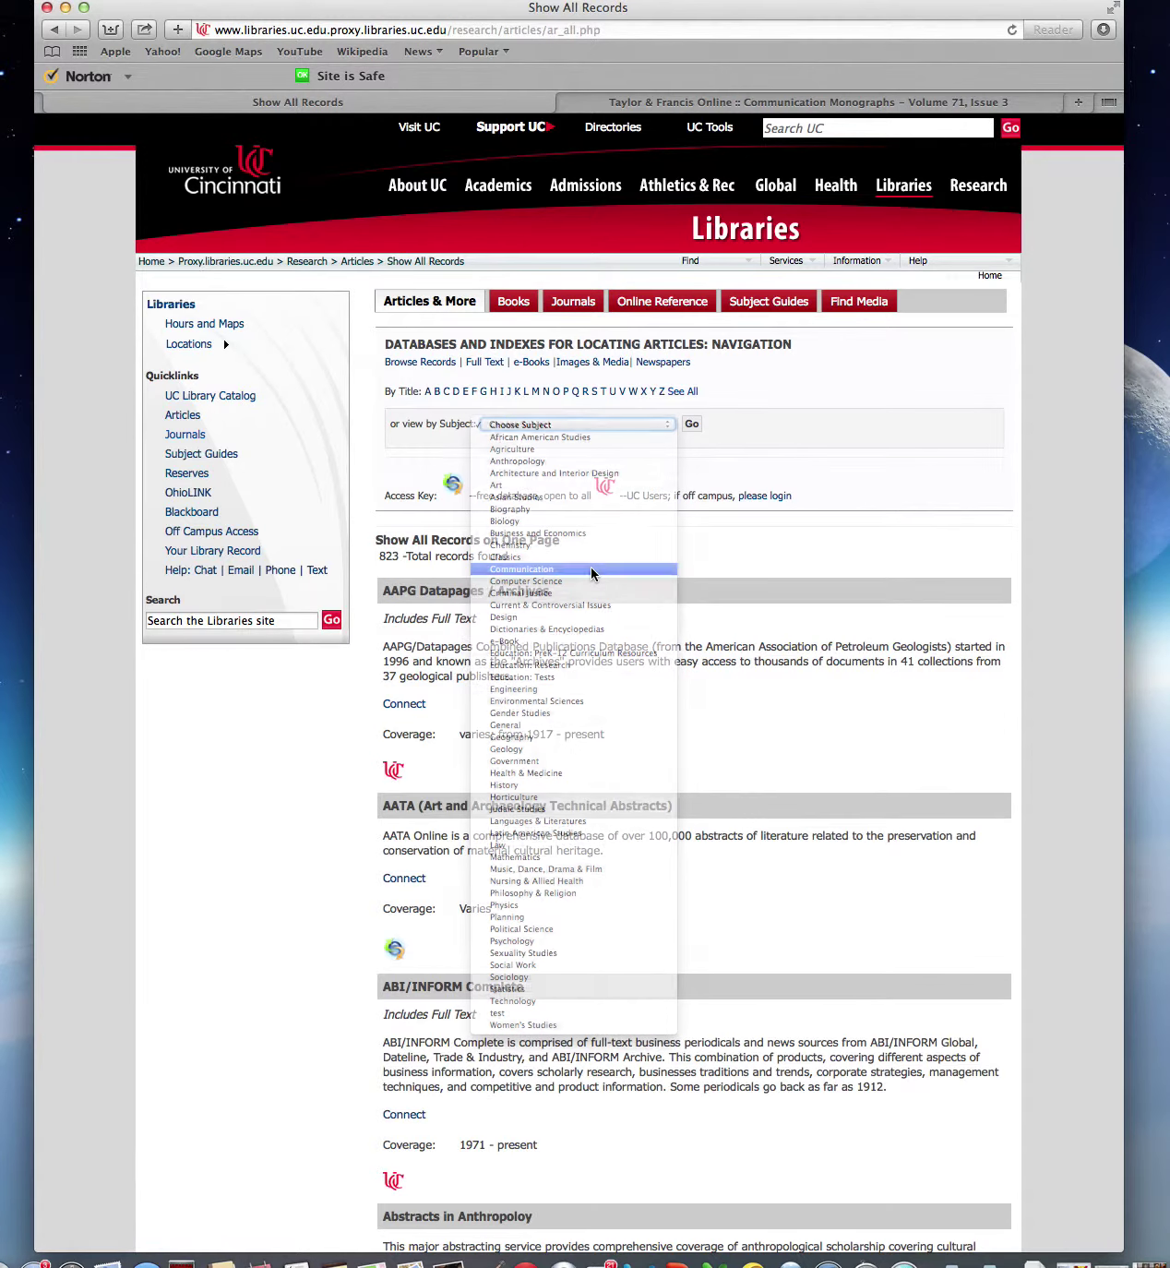
{"action": "left_click", "coordinate": [692, 425]}
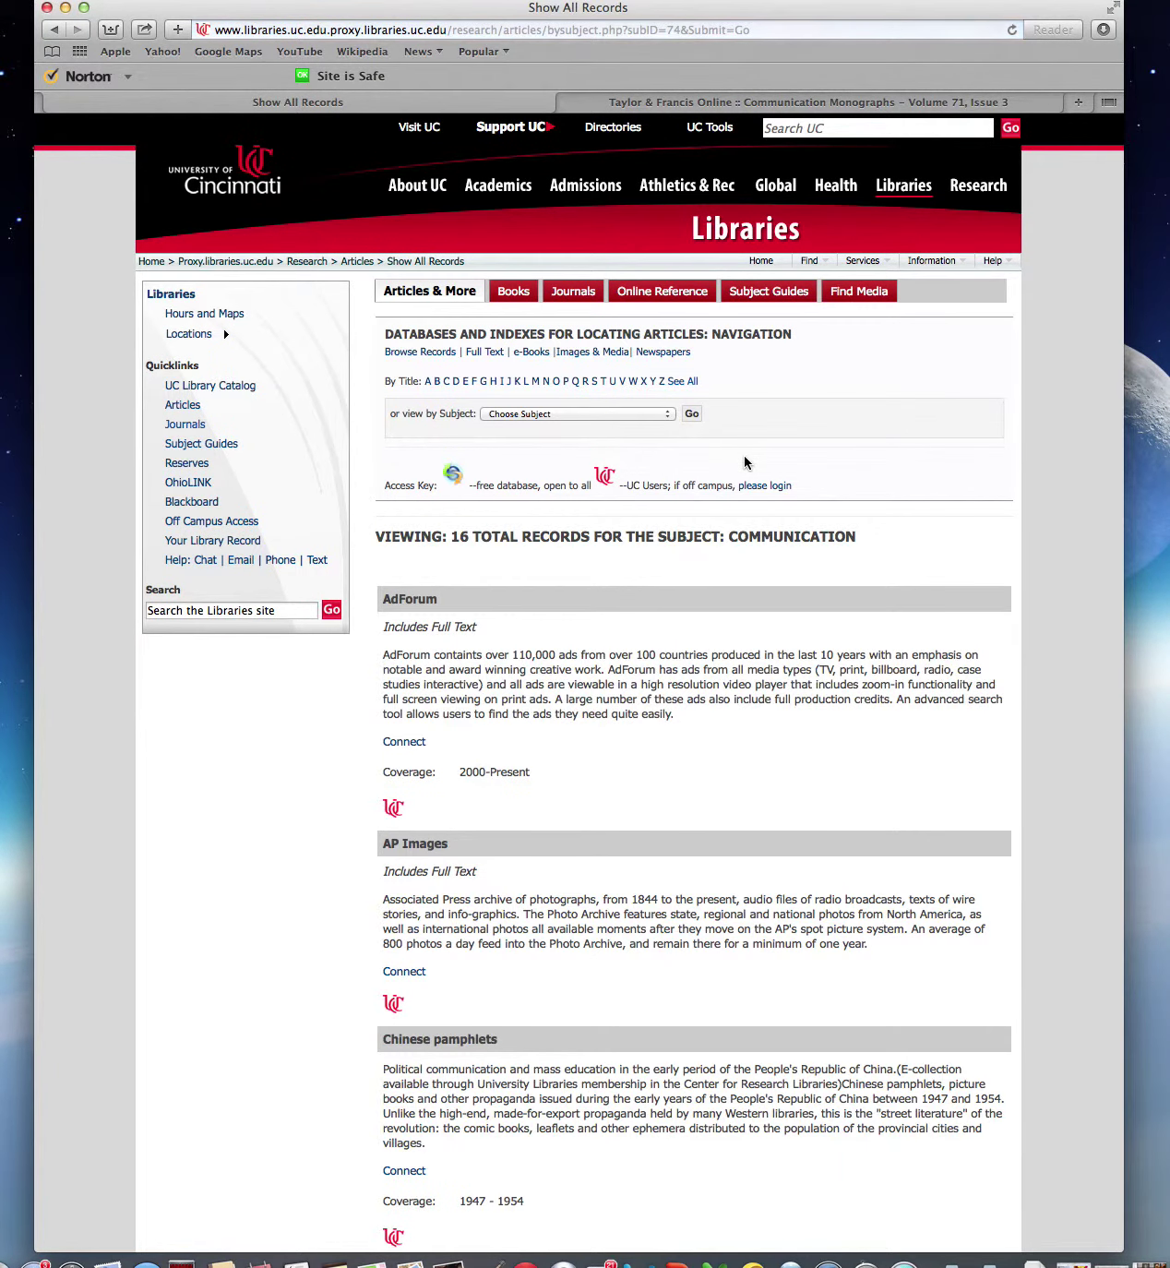
{"action": "scroll", "coordinate": [772, 533], "scroll_direction": "down", "scroll_amount": 3}
{"action": "scroll", "coordinate": [772, 533], "scroll_direction": "down", "scroll_amount": 10}
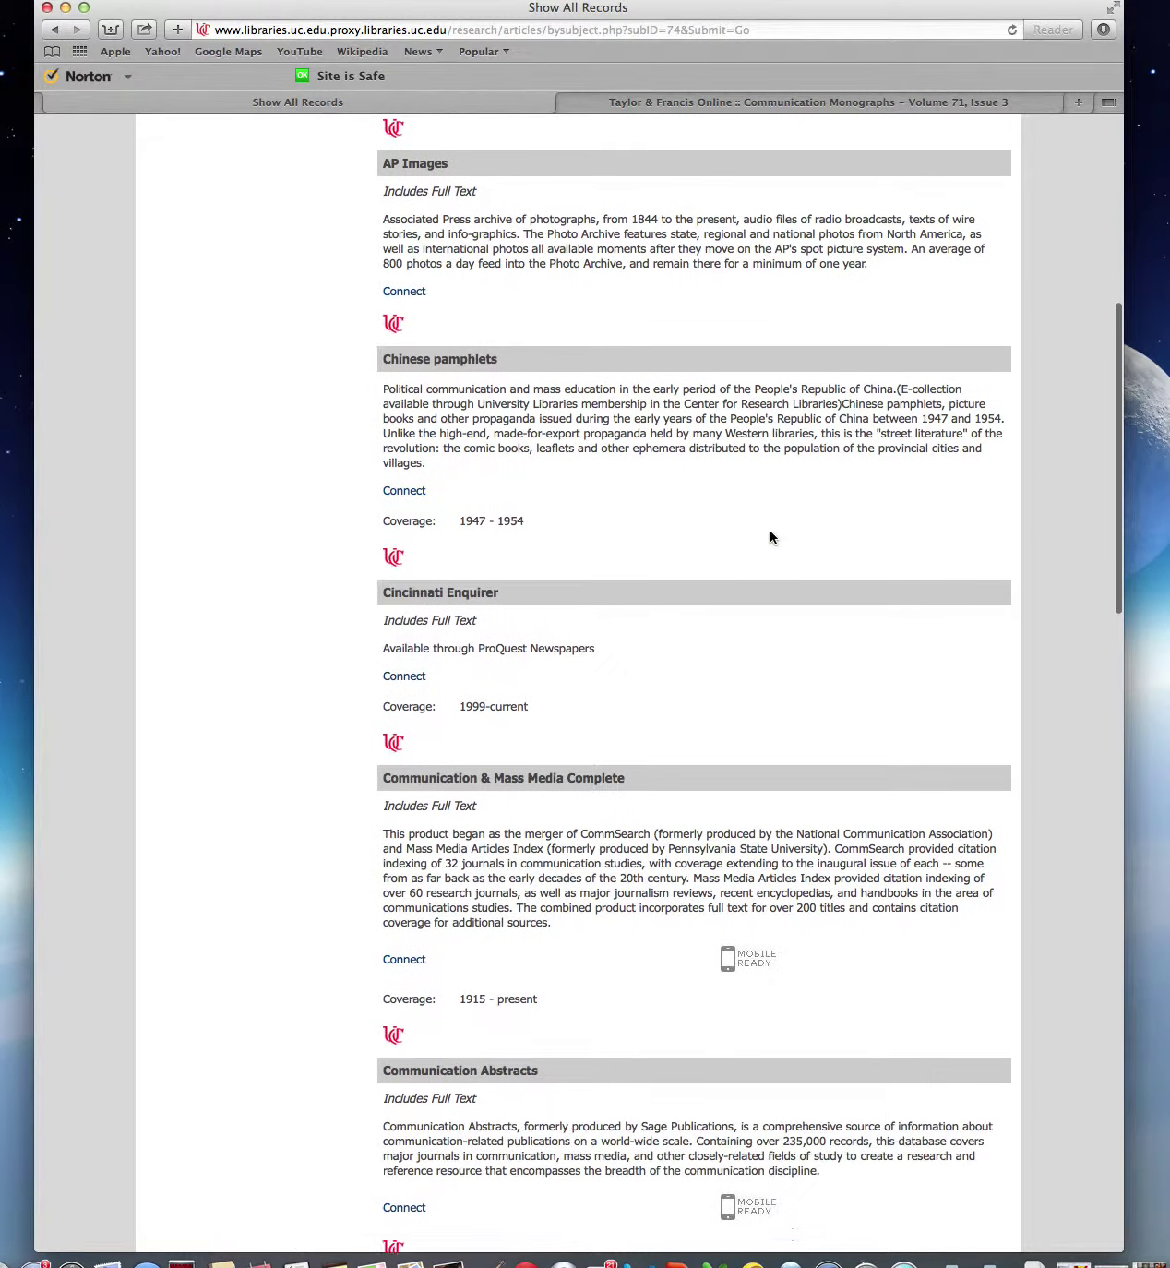
{"action": "scroll", "coordinate": [770, 532], "scroll_direction": "down", "scroll_amount": 6}
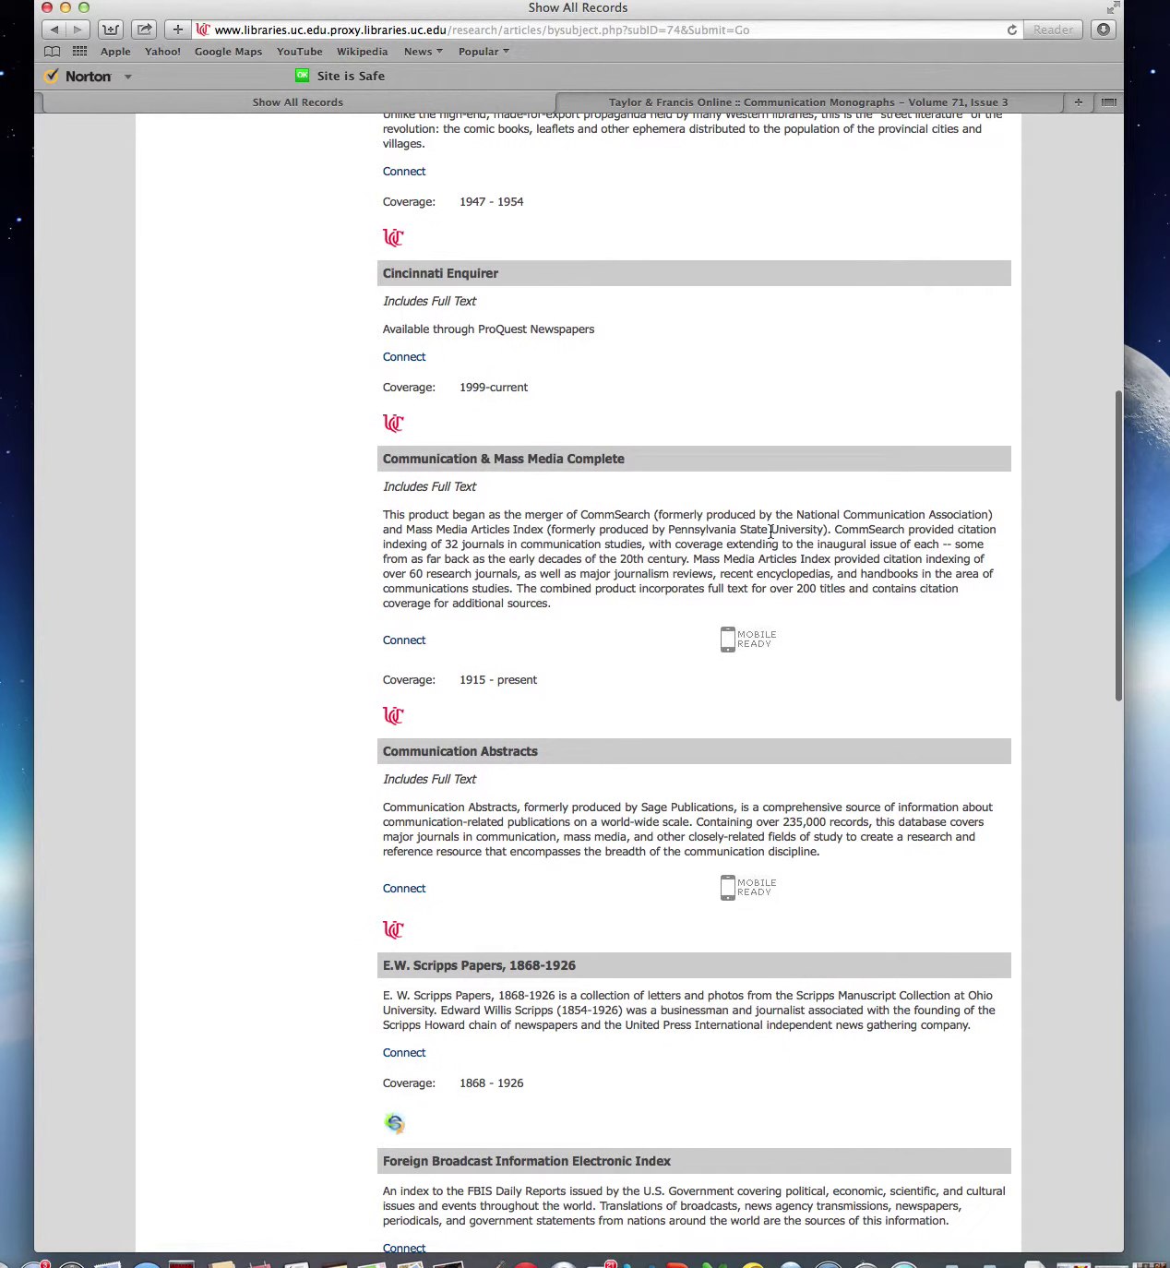
{"action": "scroll", "coordinate": [772, 532], "scroll_direction": "down", "scroll_amount": 2}
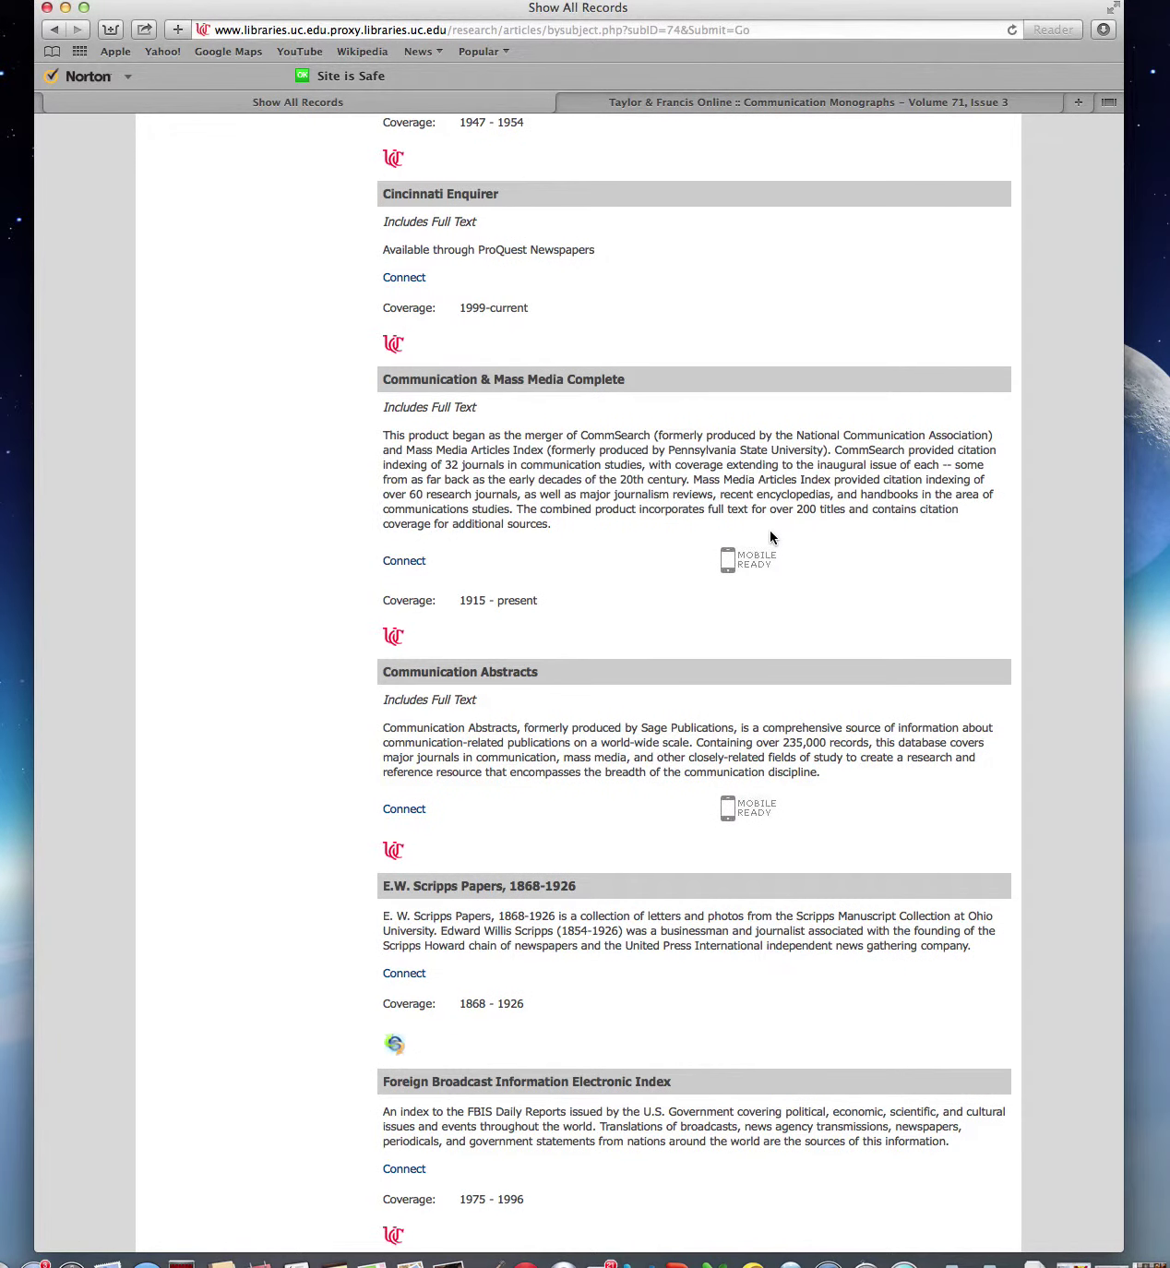
{"action": "scroll", "coordinate": [771, 538], "scroll_direction": "down", "scroll_amount": 1}
{"action": "scroll", "coordinate": [773, 539], "scroll_direction": "up", "scroll_amount": 3}
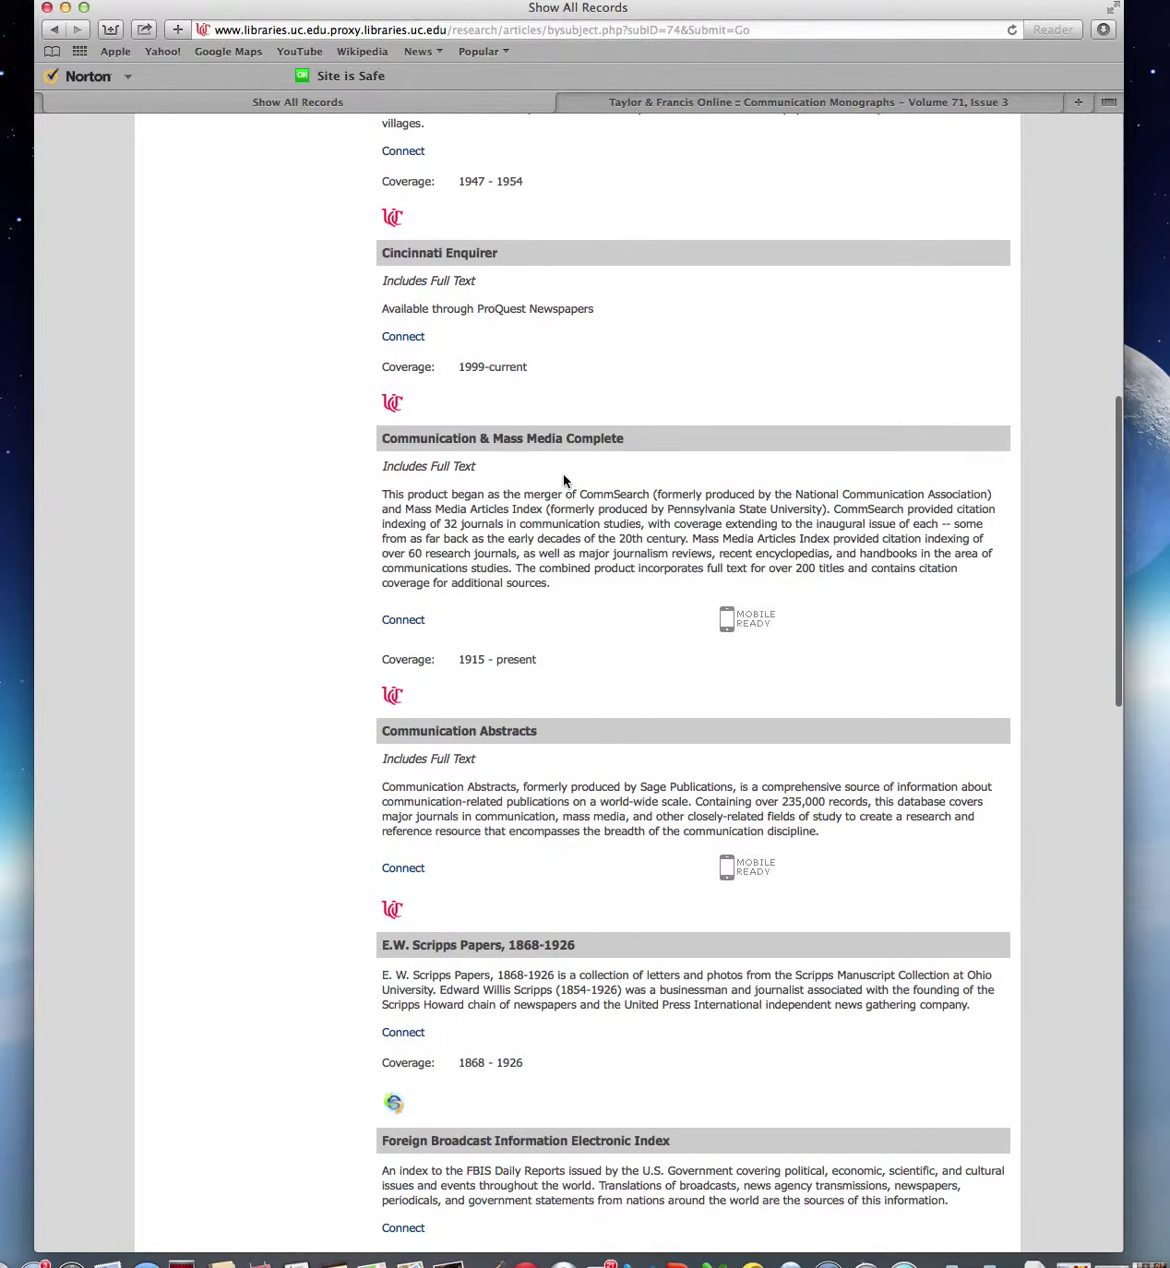
{"action": "scroll", "coordinate": [564, 480], "scroll_direction": "down", "scroll_amount": 3}
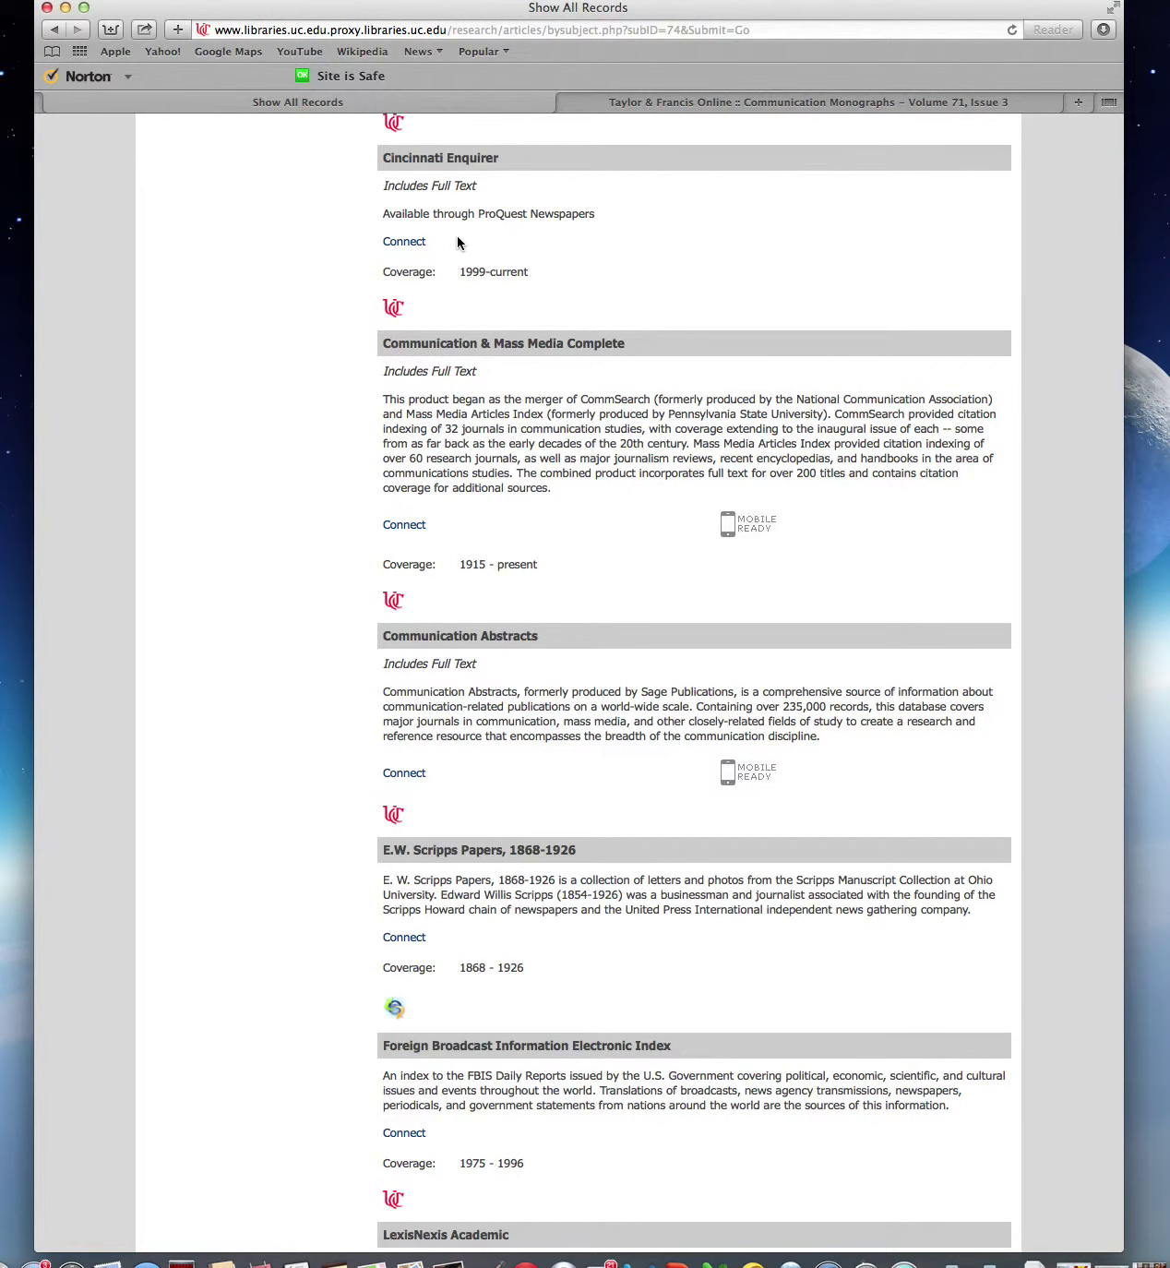
{"action": "scroll", "coordinate": [462, 245], "scroll_direction": "up", "scroll_amount": 10}
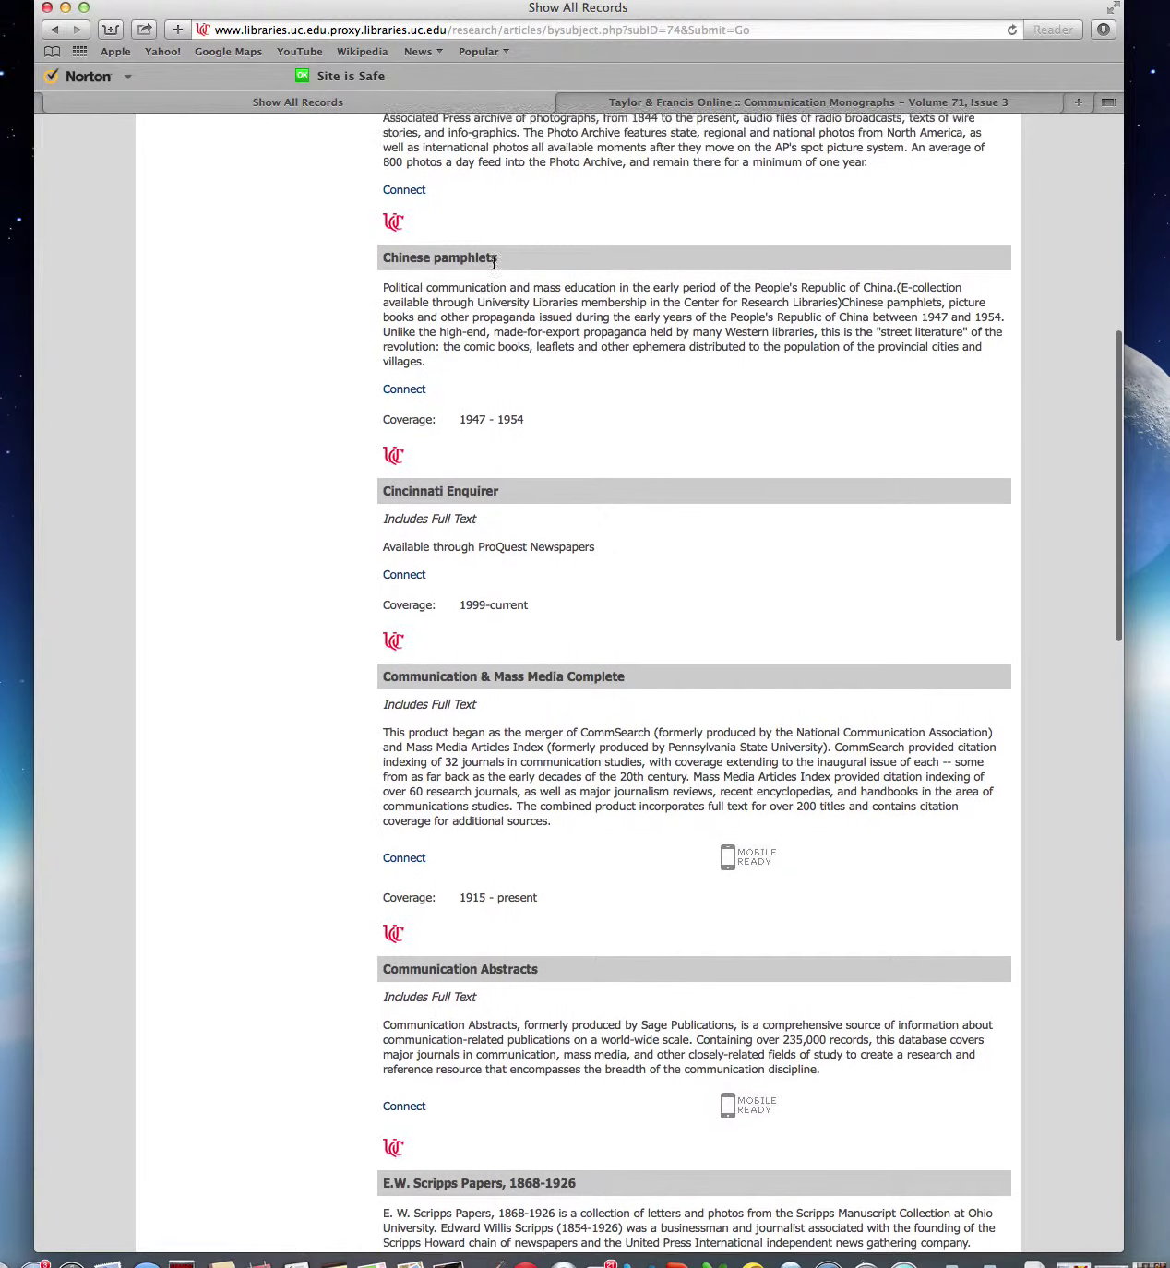
{"action": "scroll", "coordinate": [1079, 560], "scroll_direction": "down", "scroll_amount": 2}
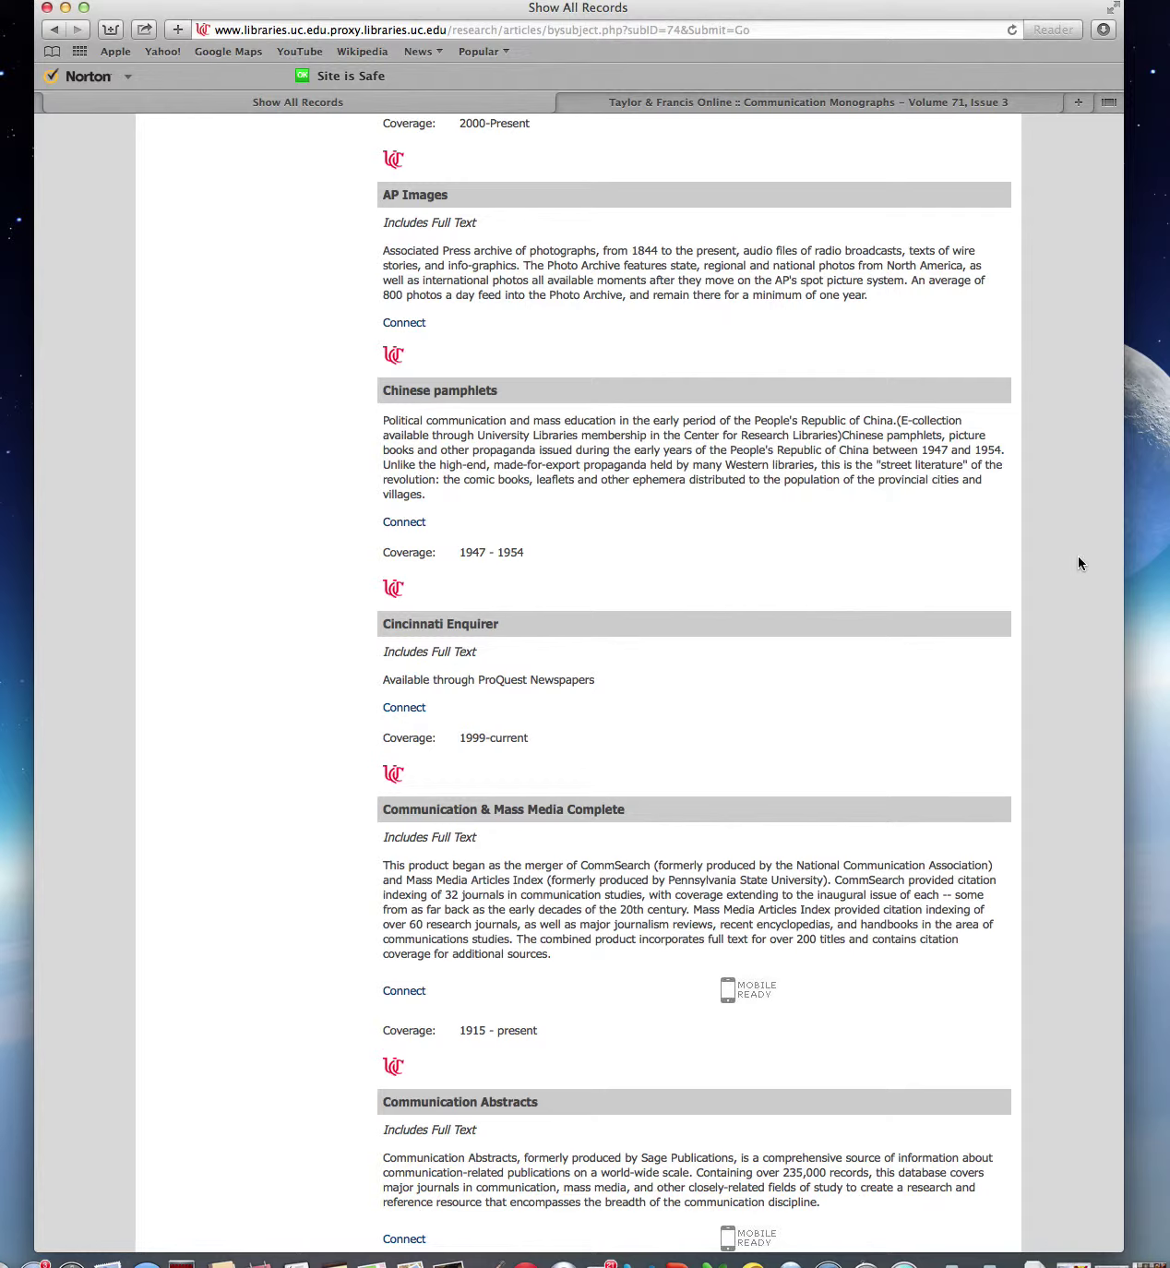
{"action": "scroll", "coordinate": [1078, 558], "scroll_direction": "down", "scroll_amount": 5}
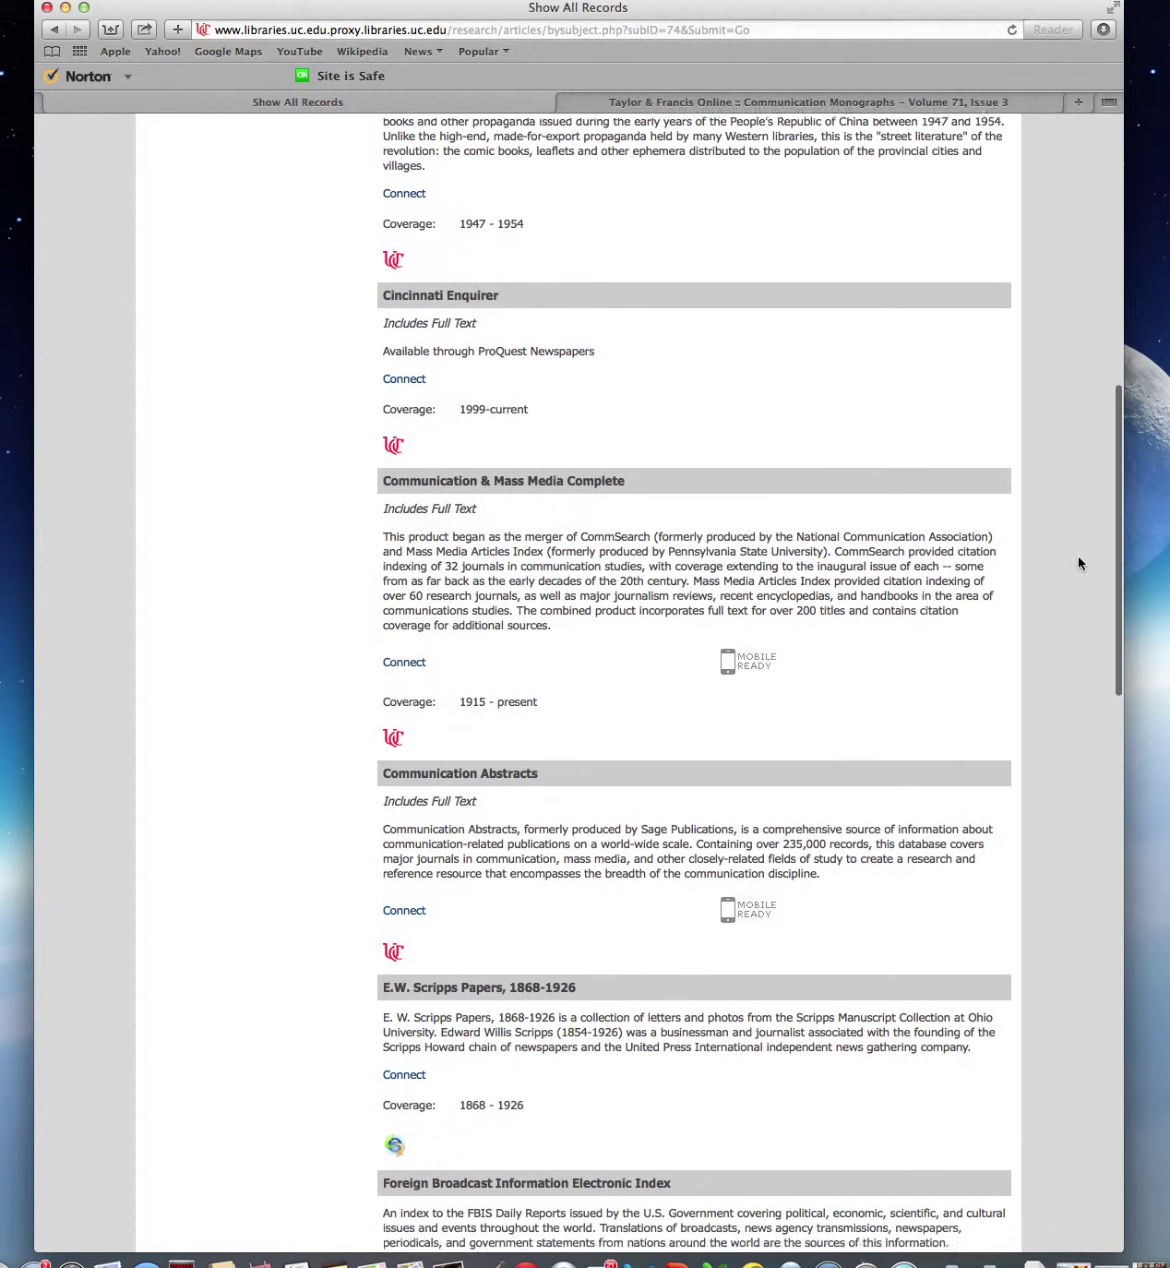
{"action": "scroll", "coordinate": [1077, 563], "scroll_direction": "down", "scroll_amount": 1}
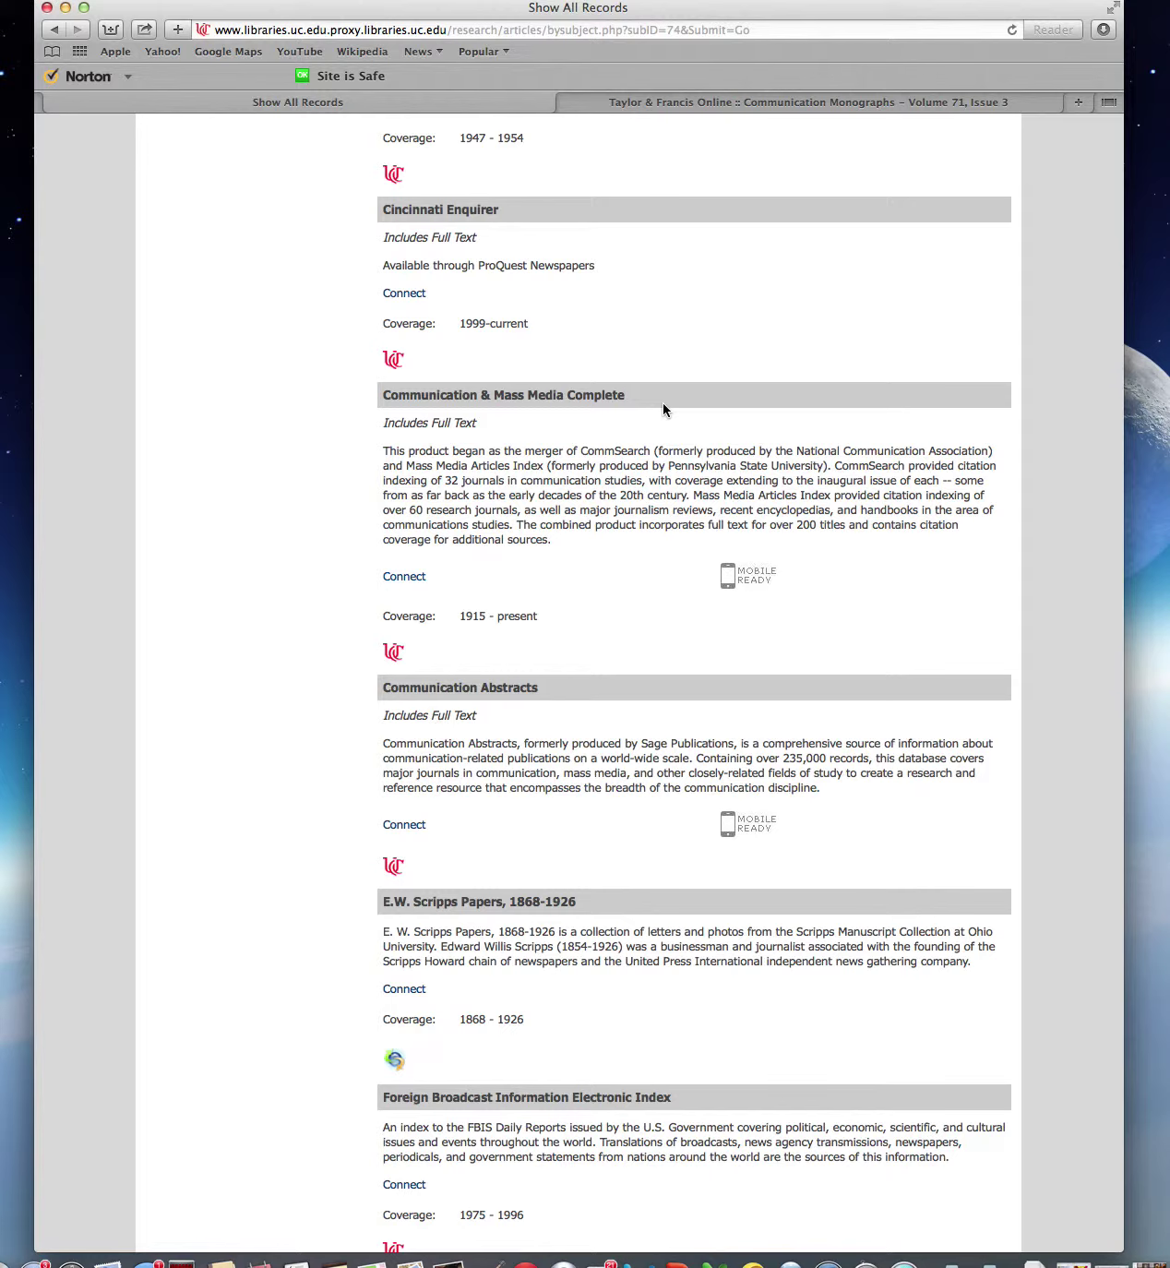
{"action": "scroll", "coordinate": [663, 403], "scroll_direction": "down", "scroll_amount": 5}
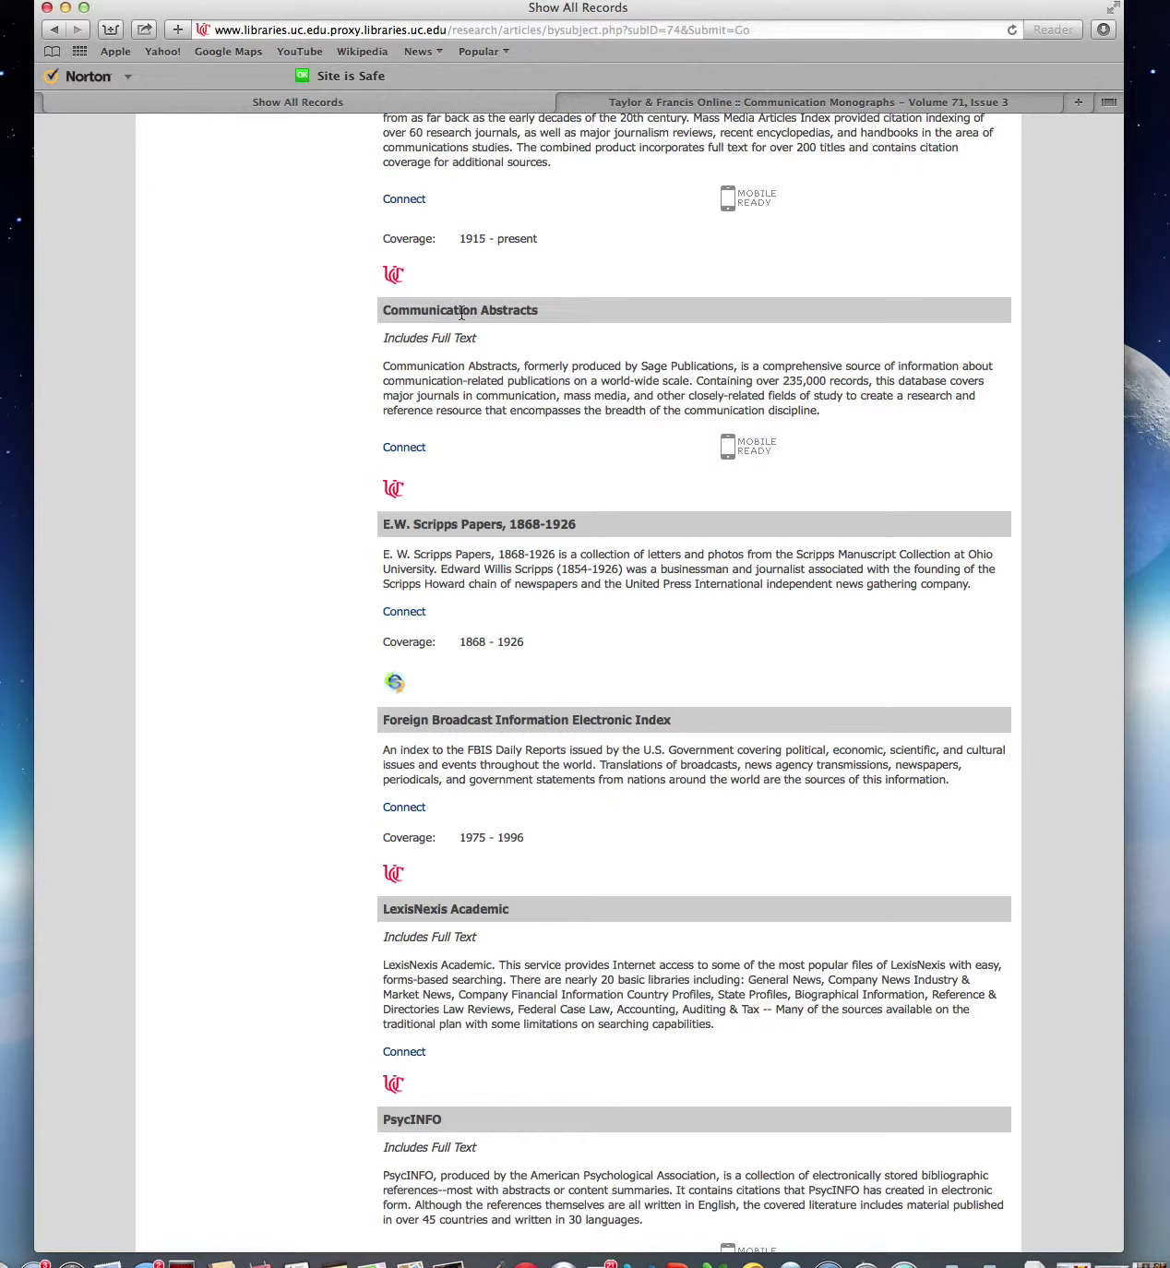
{"action": "scroll", "coordinate": [462, 313], "scroll_direction": "down", "scroll_amount": 10}
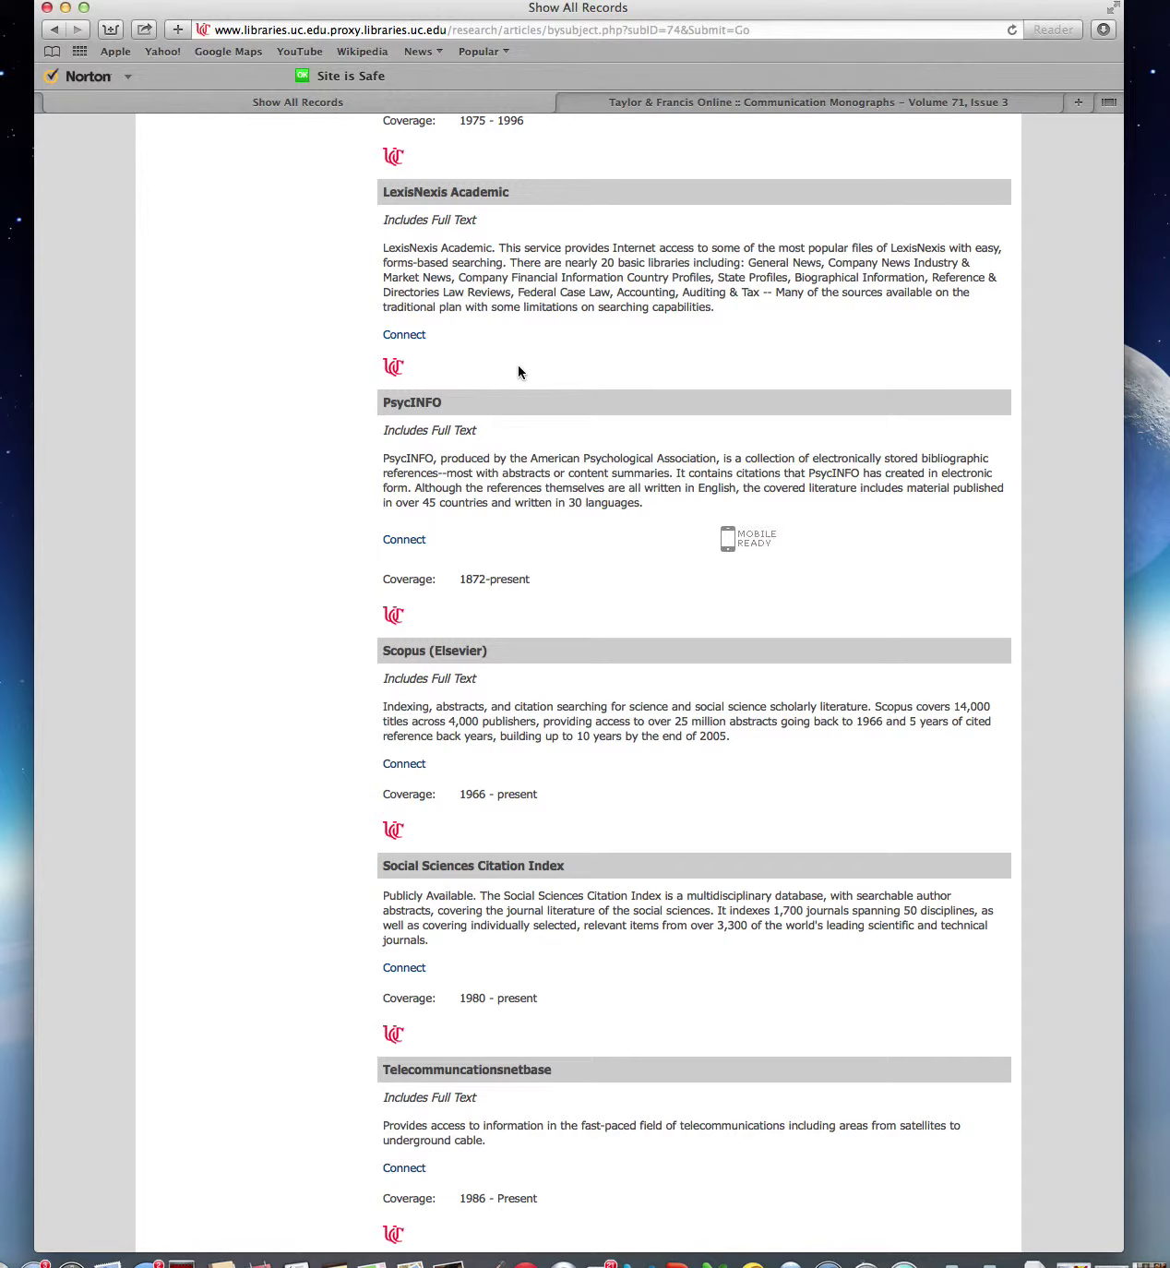
{"action": "scroll", "coordinate": [520, 369], "scroll_direction": "up", "scroll_amount": 10}
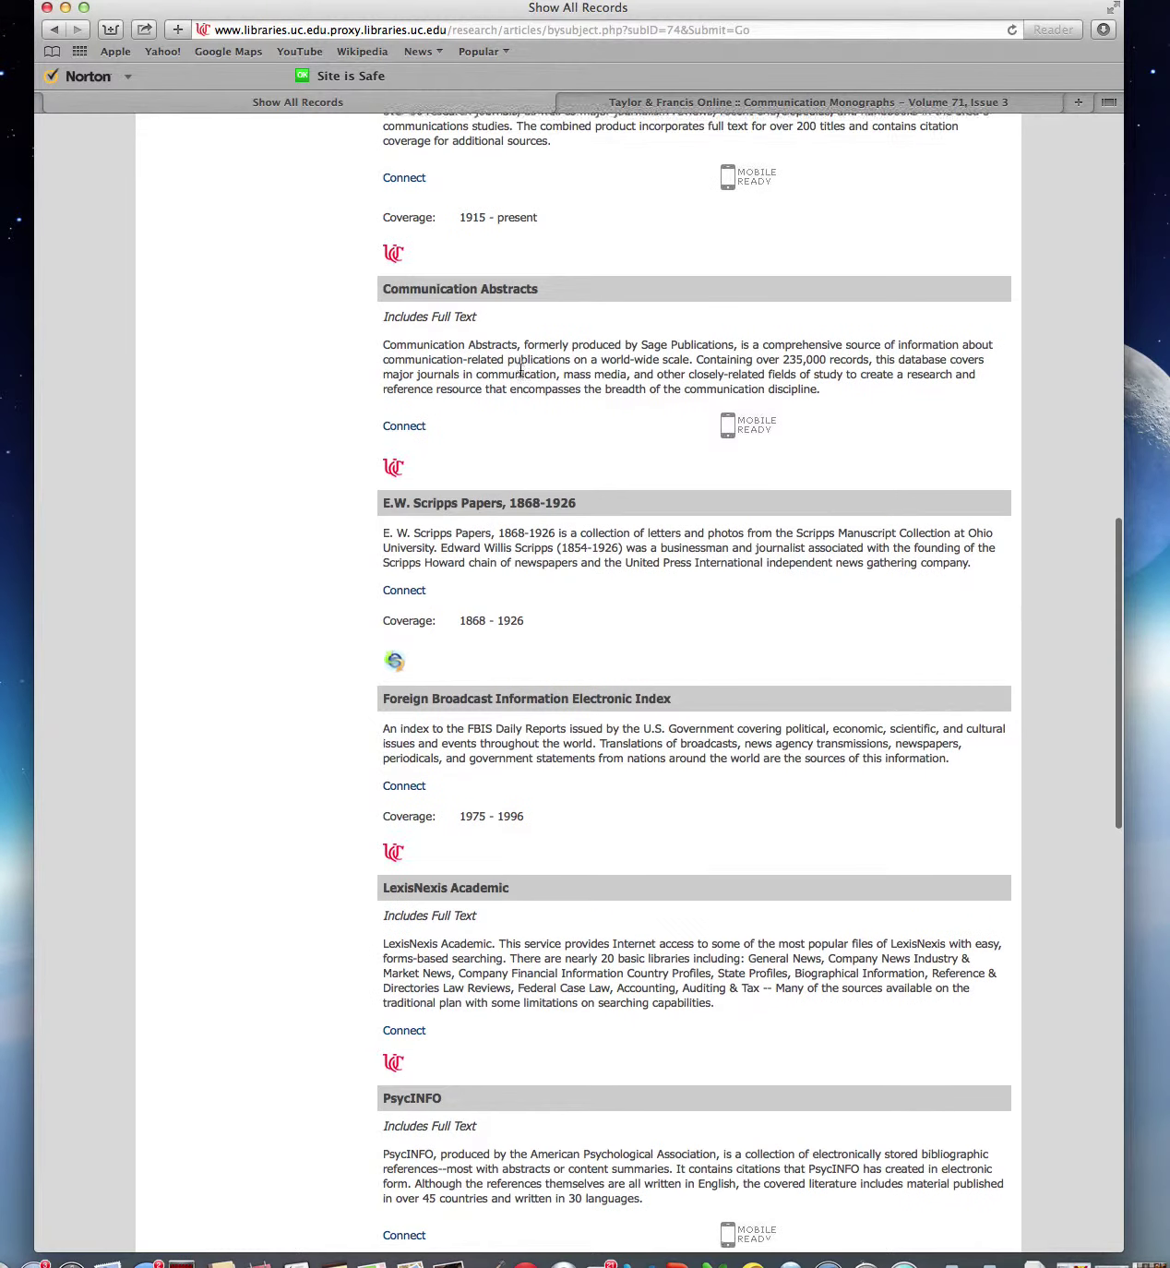
Step: Connect to Communication Abstracts, briefly set the first term's field to Author, then restore all fields
{"action": "left_click", "coordinate": [403, 427]}
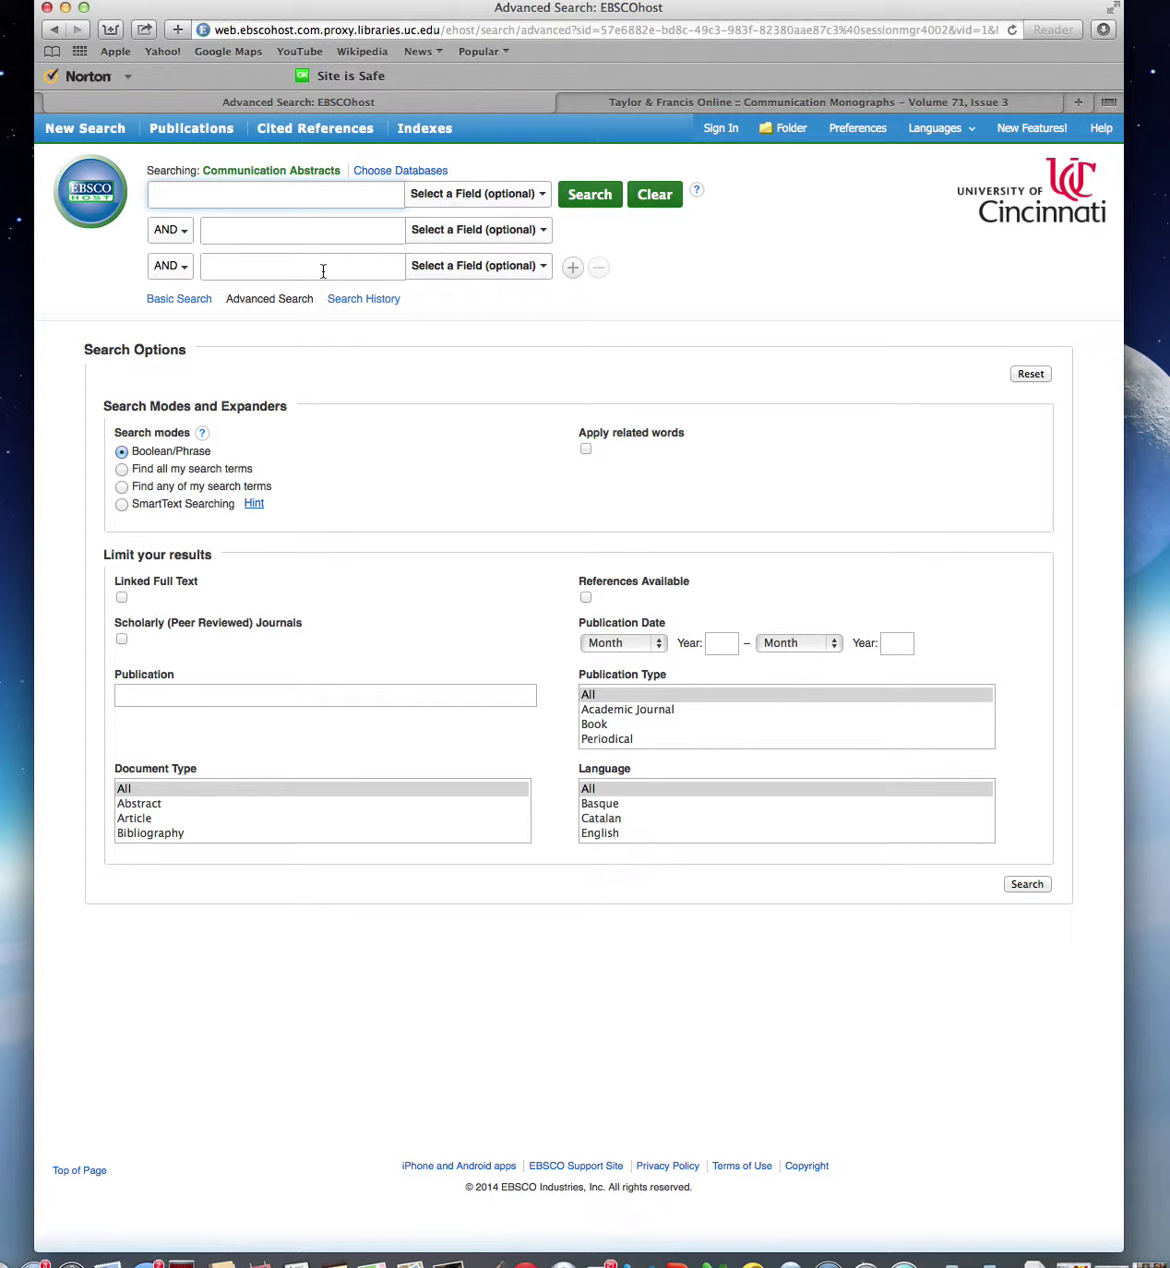
{"action": "left_click", "coordinate": [490, 196]}
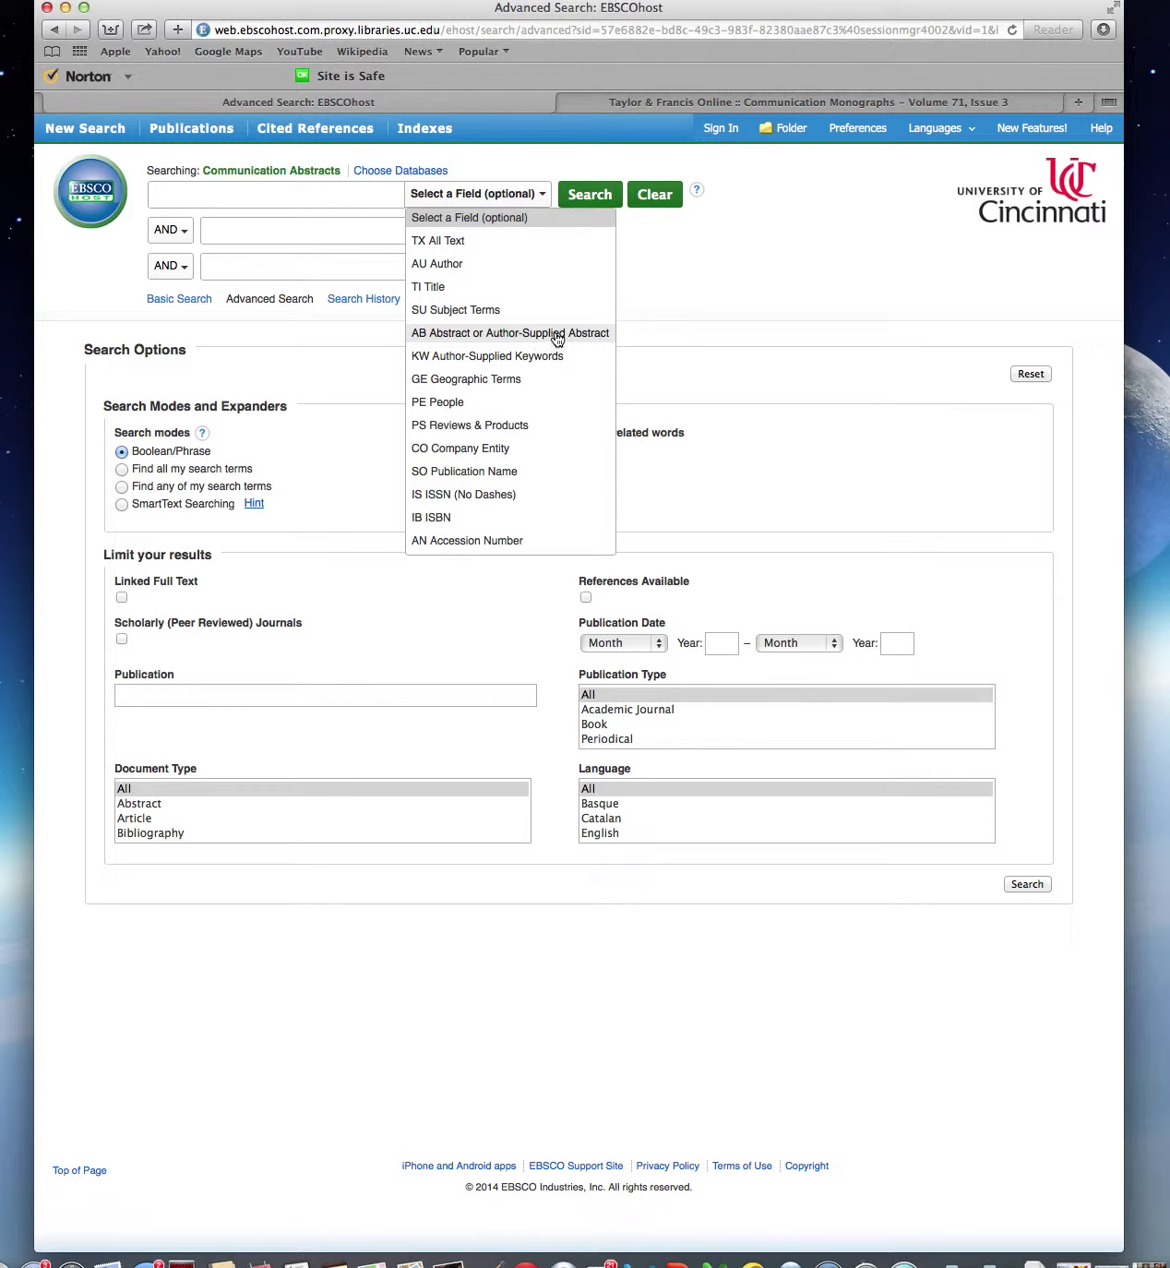
{"action": "left_click", "coordinate": [481, 225]}
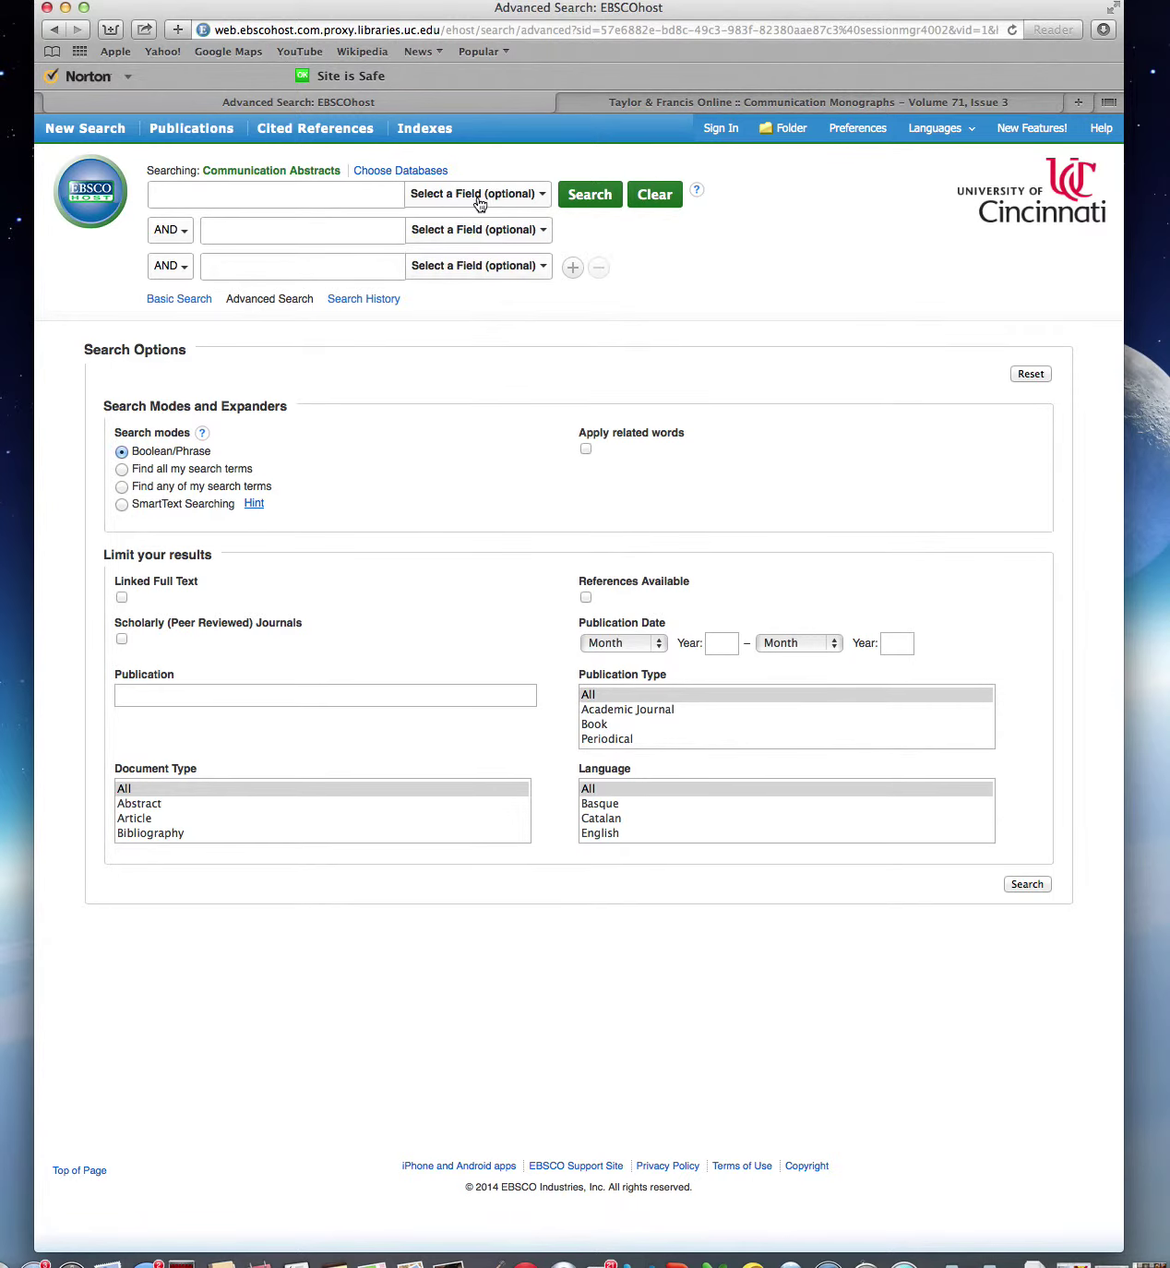
{"action": "left_click", "coordinate": [538, 207]}
{"action": "left_click", "coordinate": [499, 264]}
{"action": "left_click", "coordinate": [465, 194]}
{"action": "left_click", "coordinate": [473, 174]}
Step: Tick the Linked Full Text limit under Limit your results
{"action": "left_click", "coordinate": [120, 597]}
{"action": "left_click", "coordinate": [171, 191]}
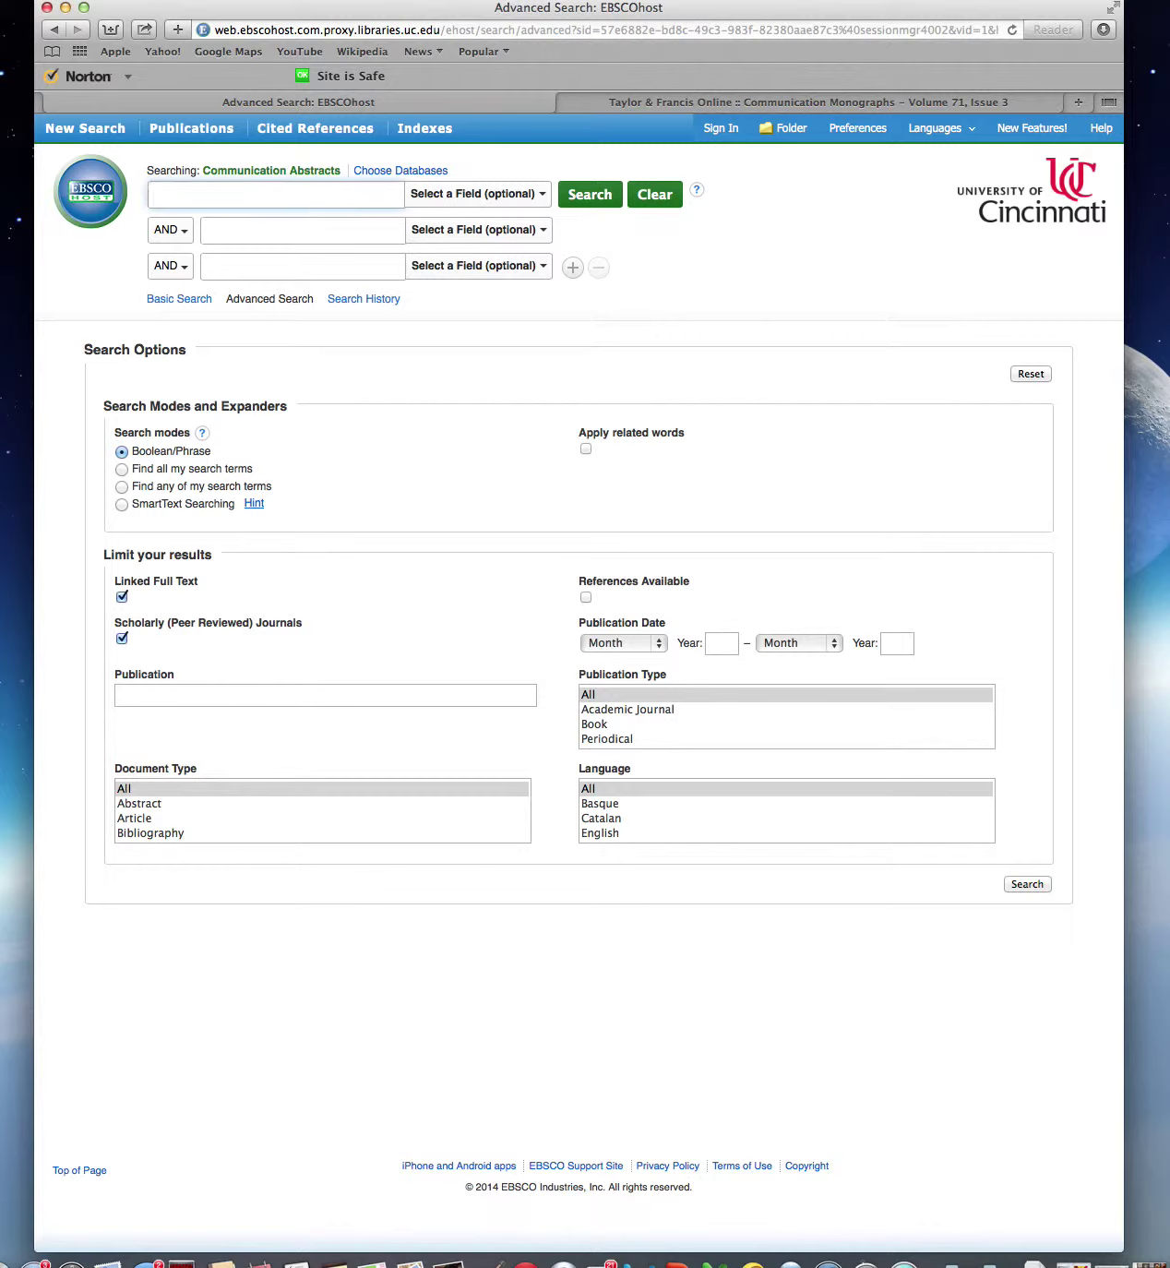
{"action": "type", "text": "persuasion"}
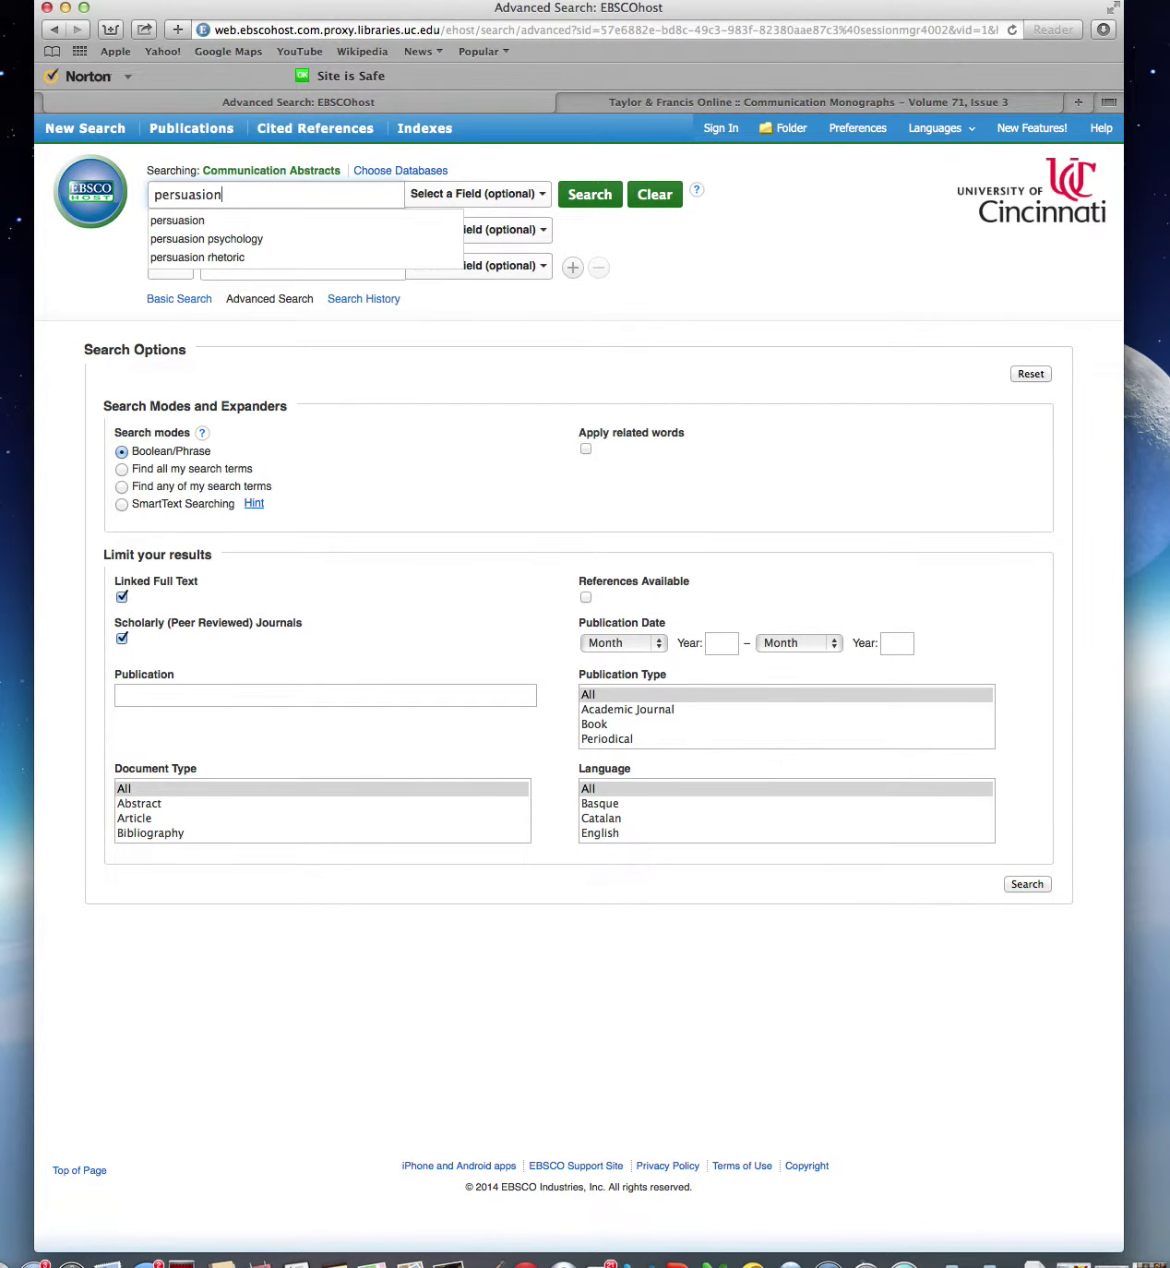
{"action": "left_click", "coordinate": [229, 229]}
{"action": "type", "text": "culture"}
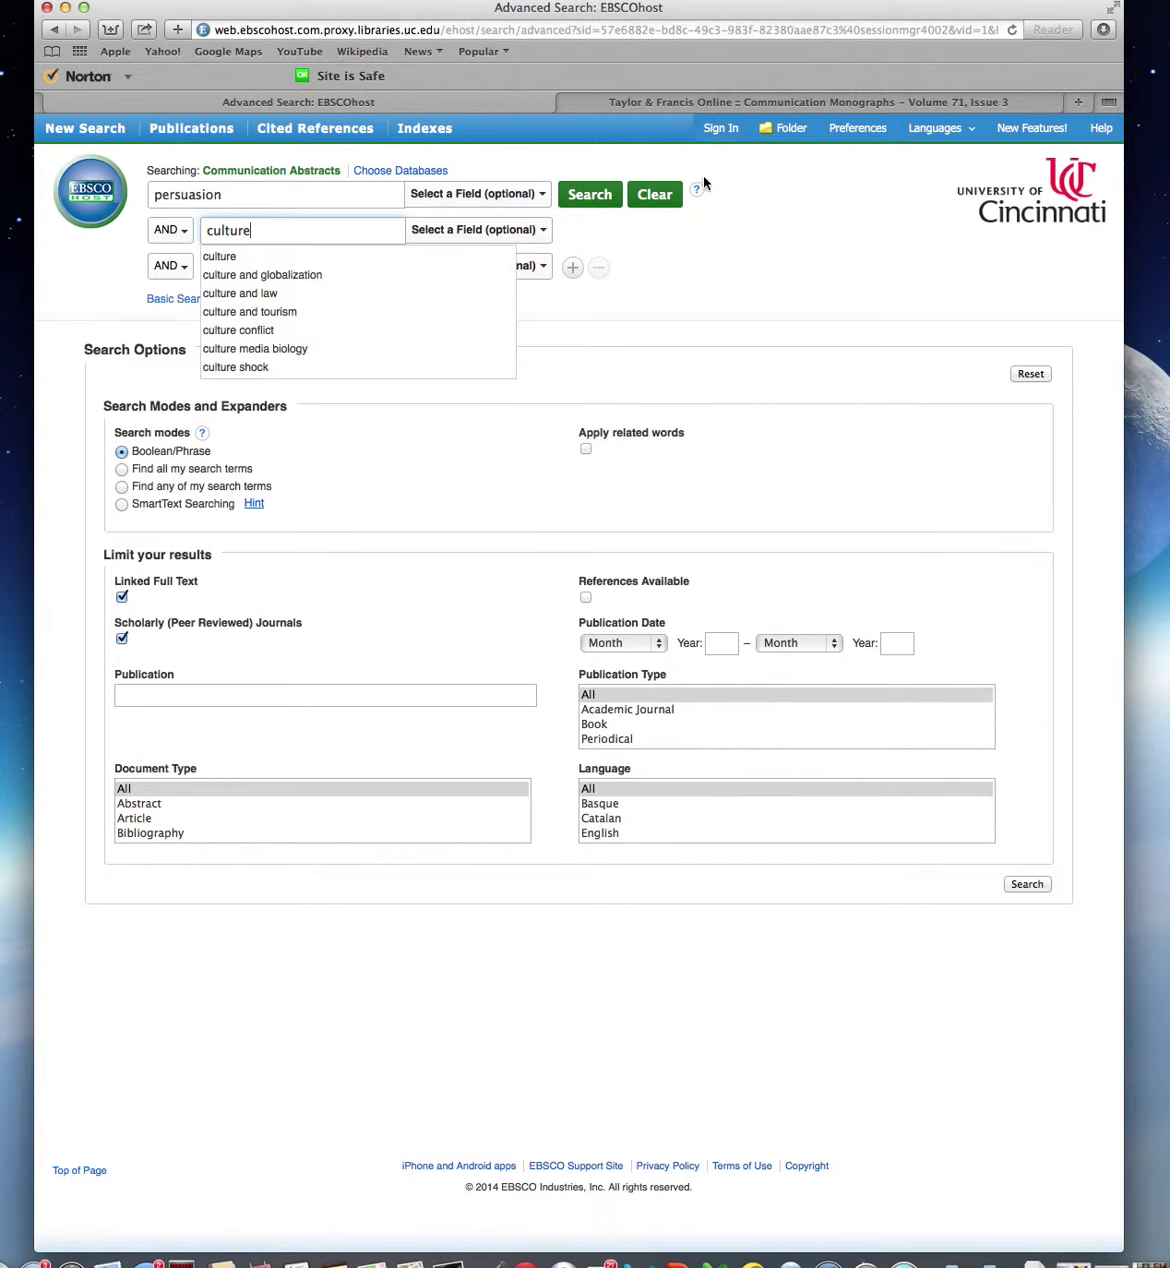
{"action": "left_click", "coordinate": [565, 195]}
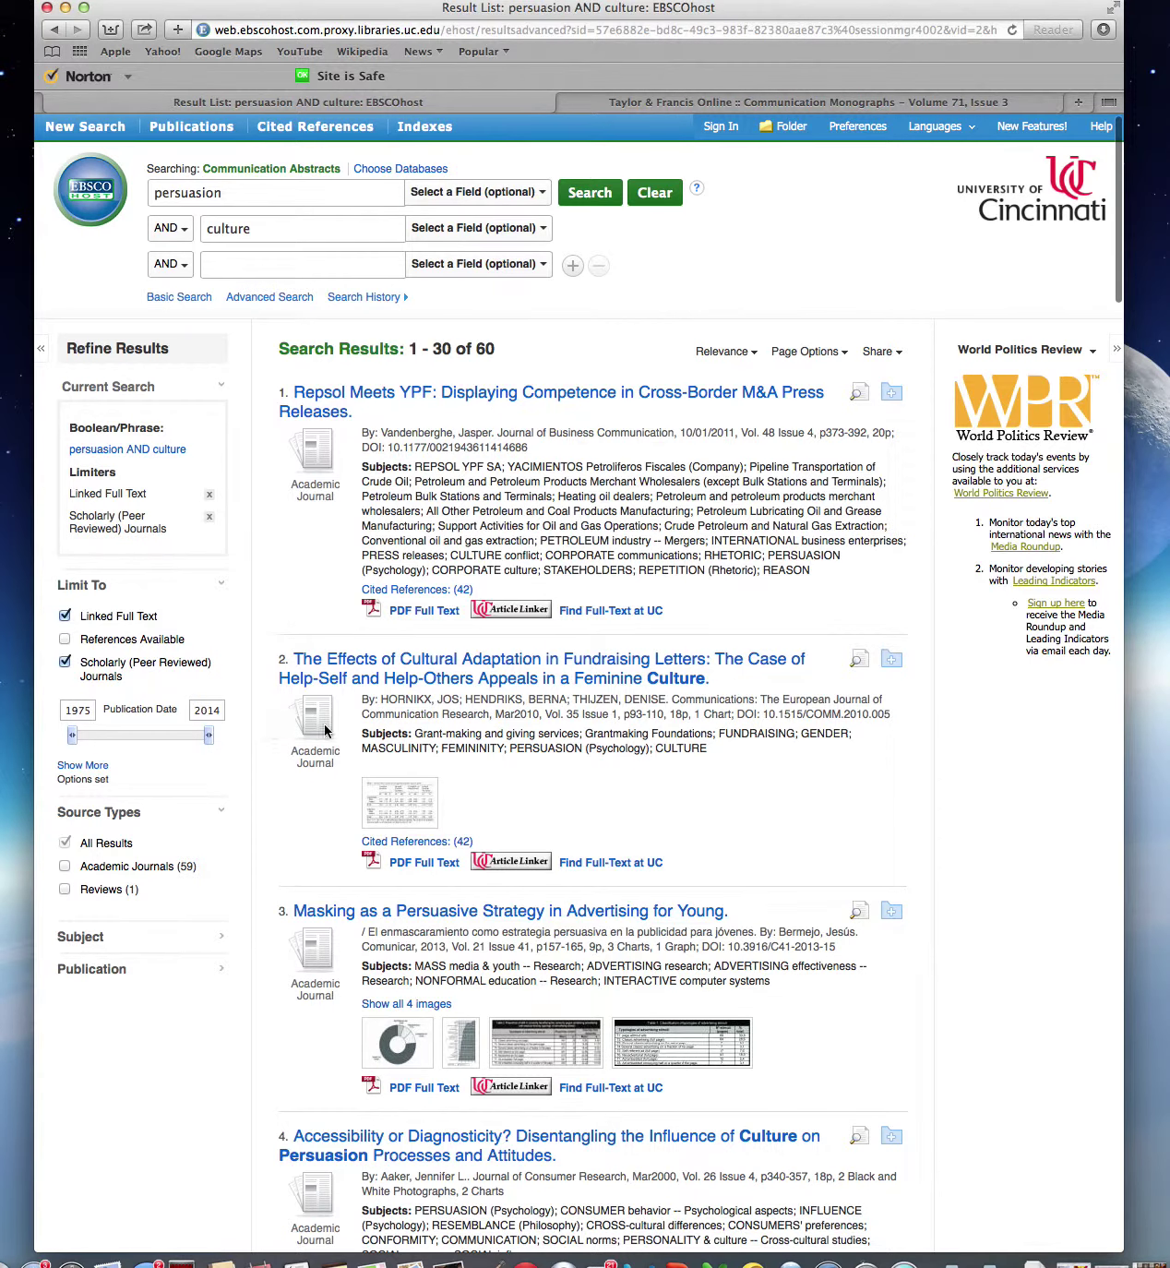
{"action": "scroll", "coordinate": [800, 703], "scroll_direction": "down", "scroll_amount": 2}
{"action": "scroll", "coordinate": [801, 704], "scroll_direction": "down", "scroll_amount": 10}
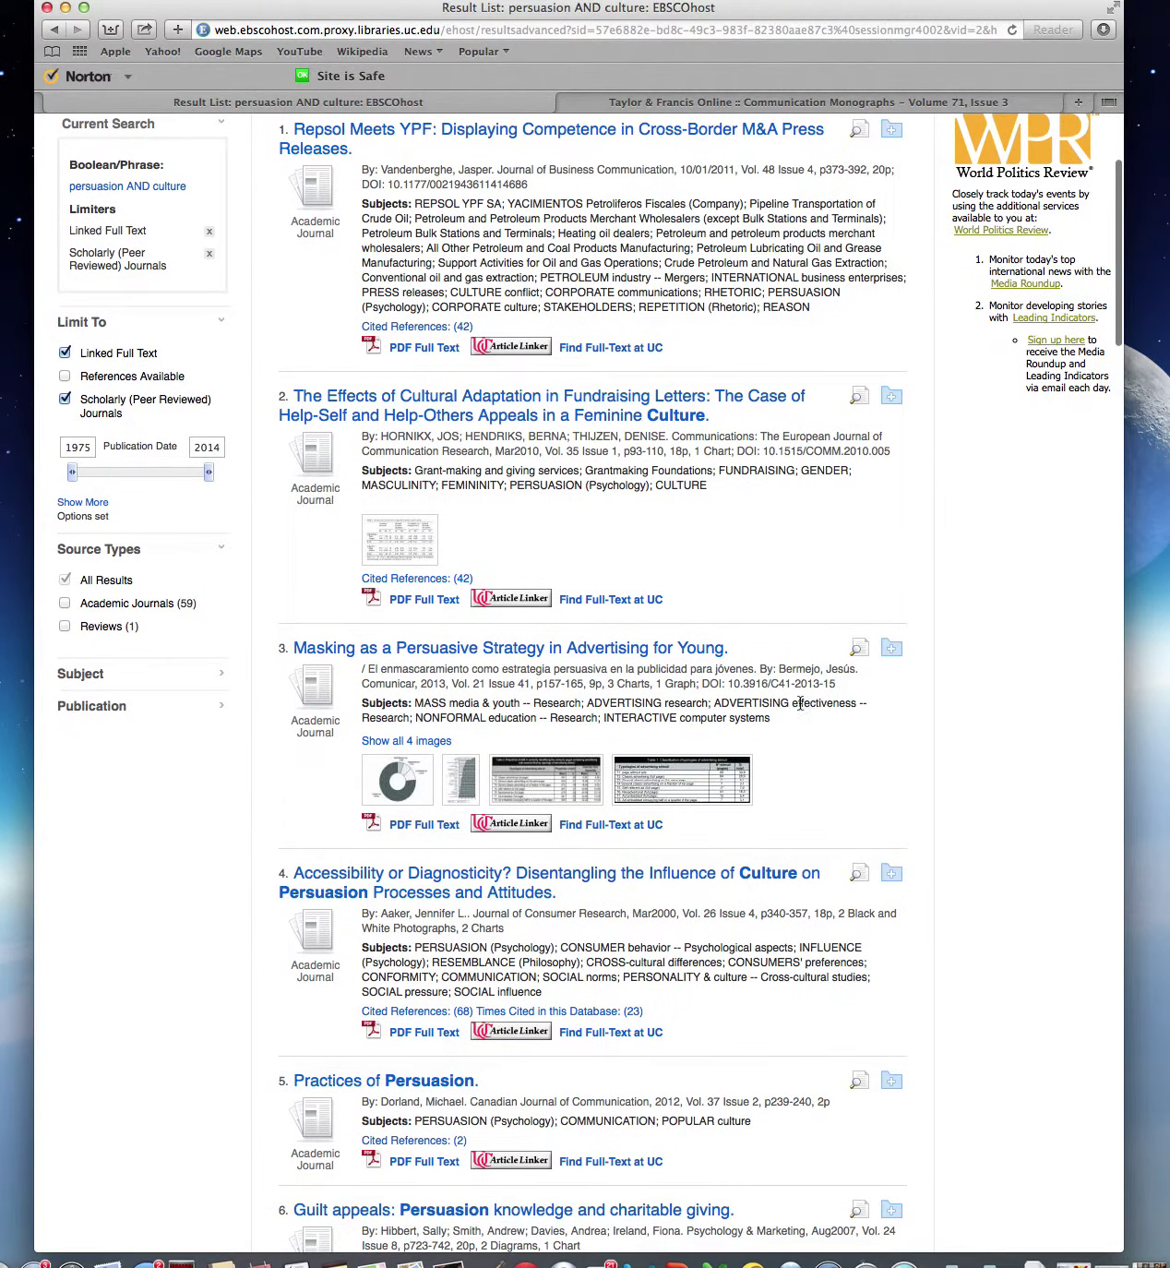
{"action": "scroll", "coordinate": [800, 704], "scroll_direction": "down", "scroll_amount": 8}
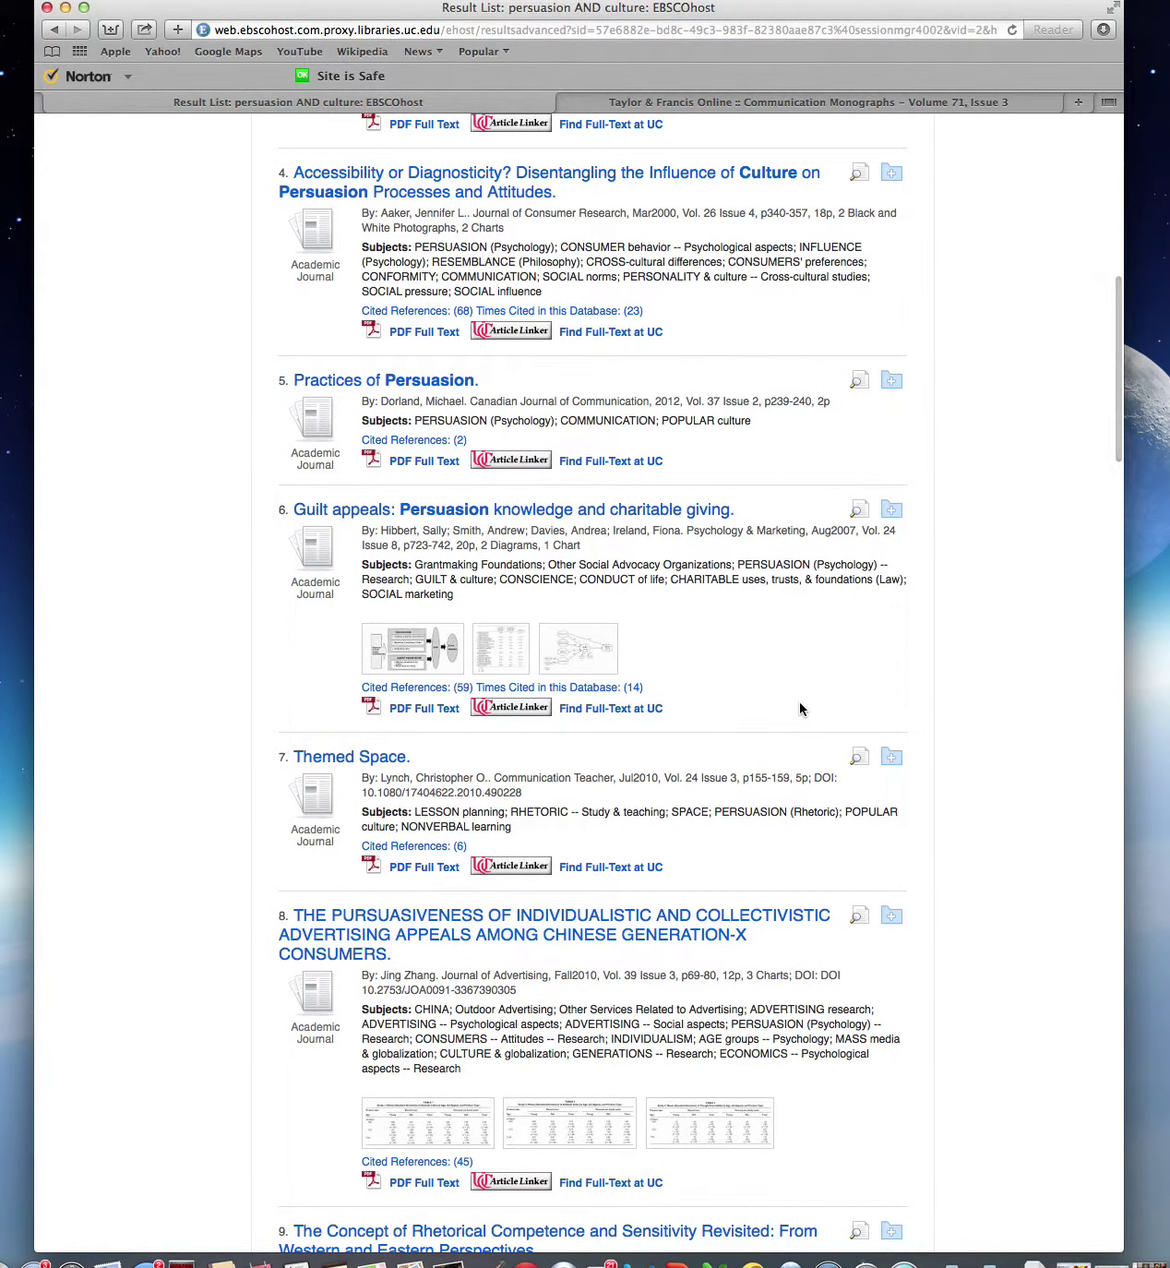
{"action": "scroll", "coordinate": [800, 708], "scroll_direction": "down", "scroll_amount": 4}
{"action": "scroll", "coordinate": [799, 708], "scroll_direction": "down", "scroll_amount": 9}
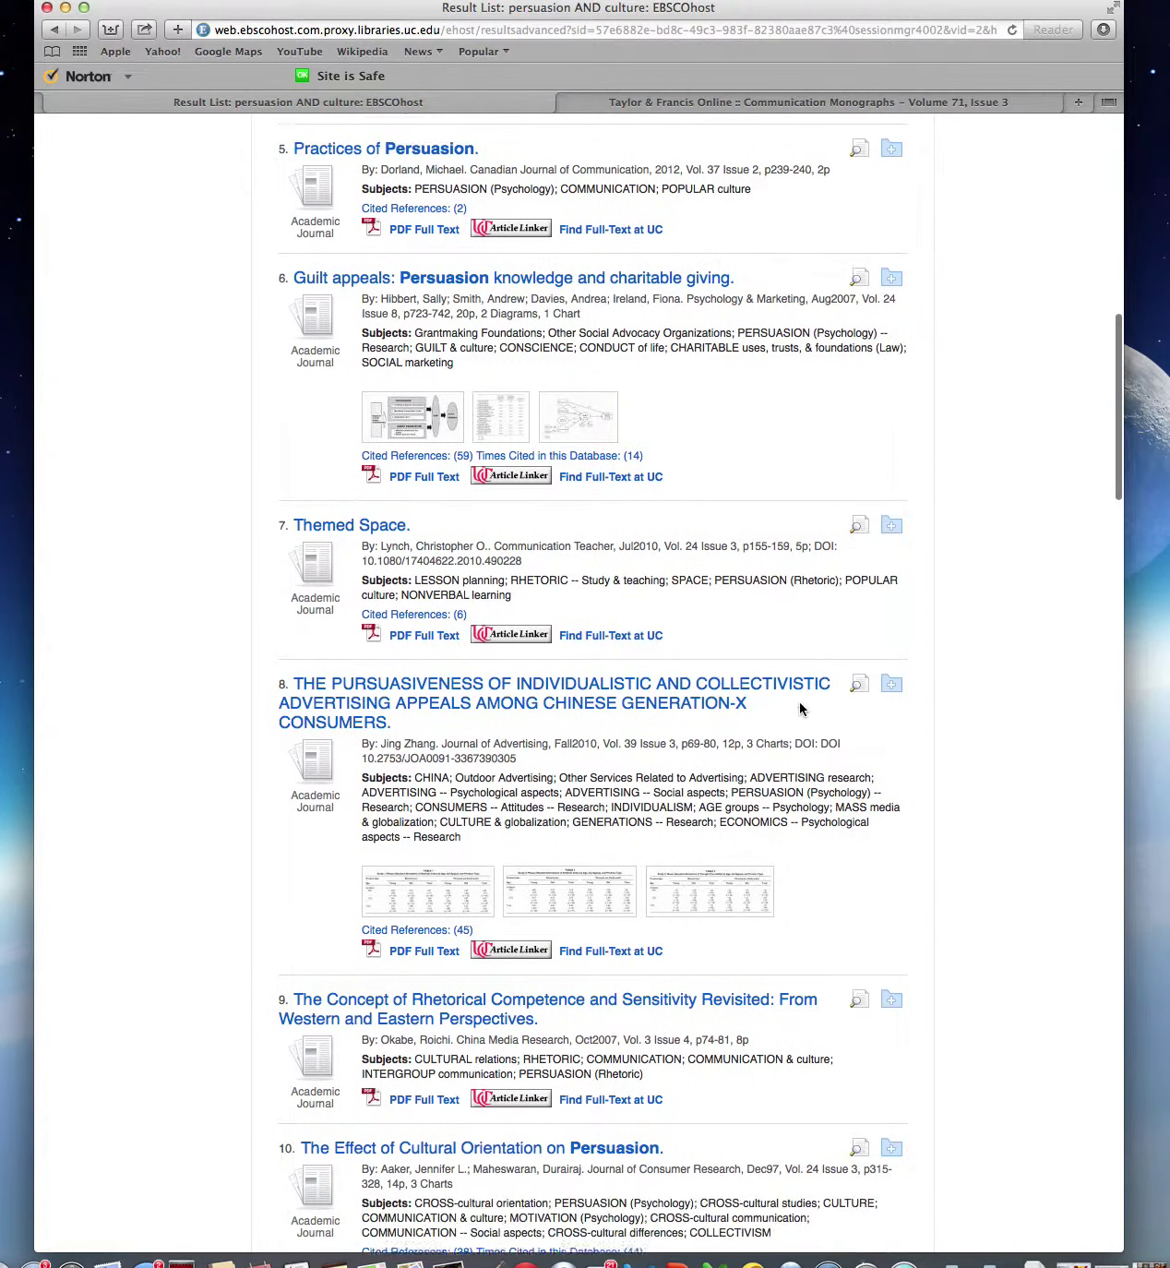
{"action": "scroll", "coordinate": [801, 704], "scroll_direction": "down", "scroll_amount": 8}
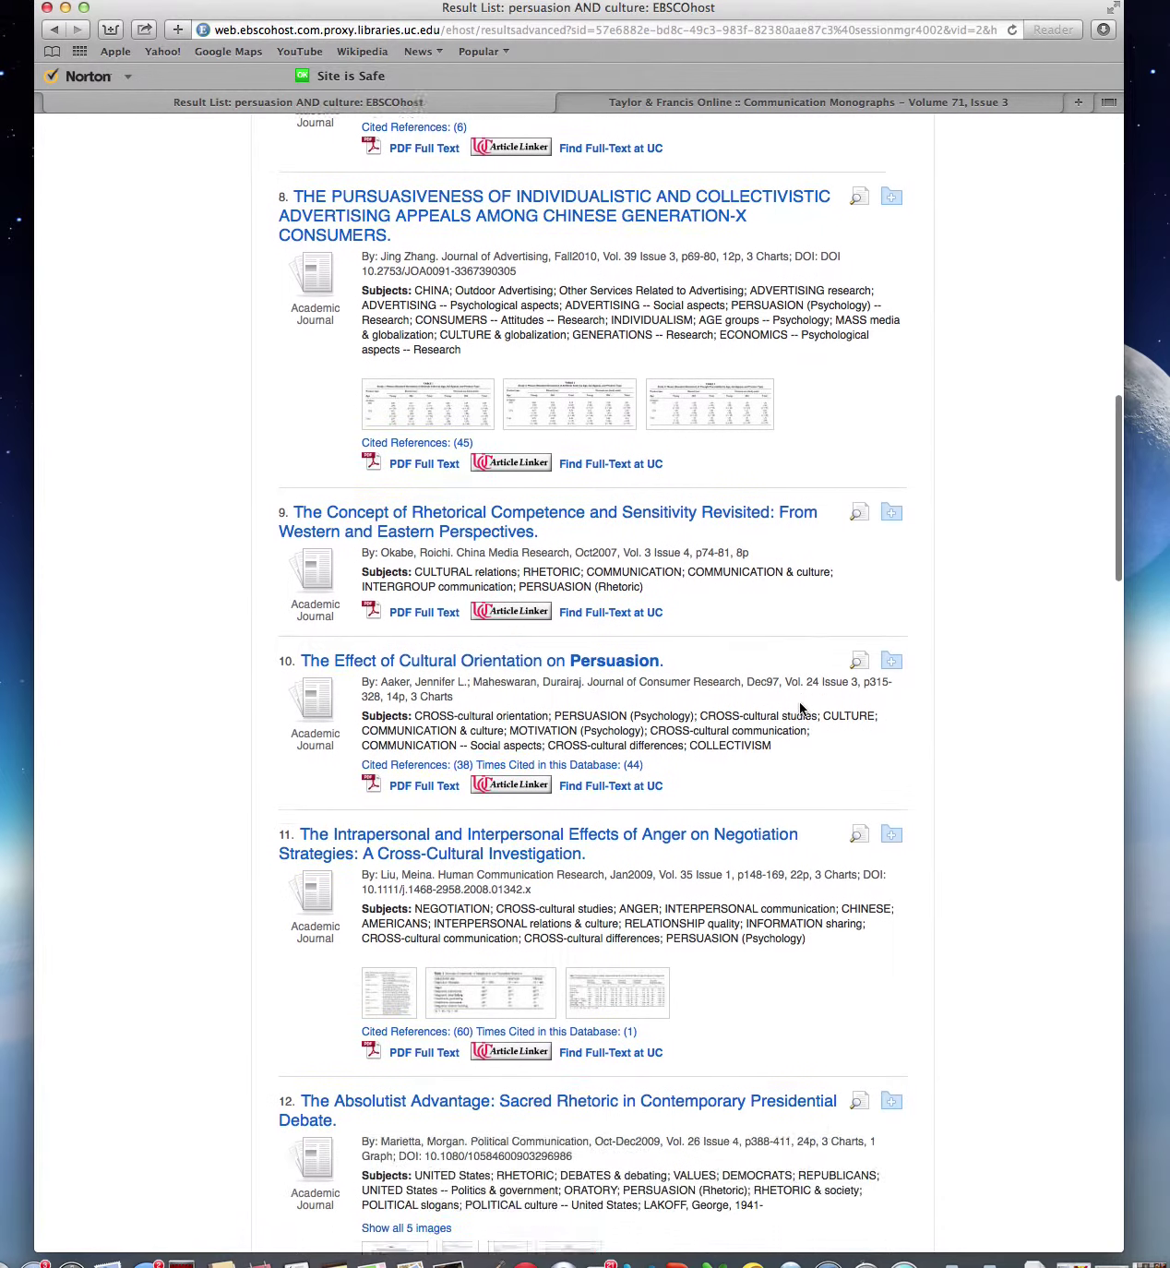
{"action": "scroll", "coordinate": [802, 708], "scroll_direction": "down", "scroll_amount": 10}
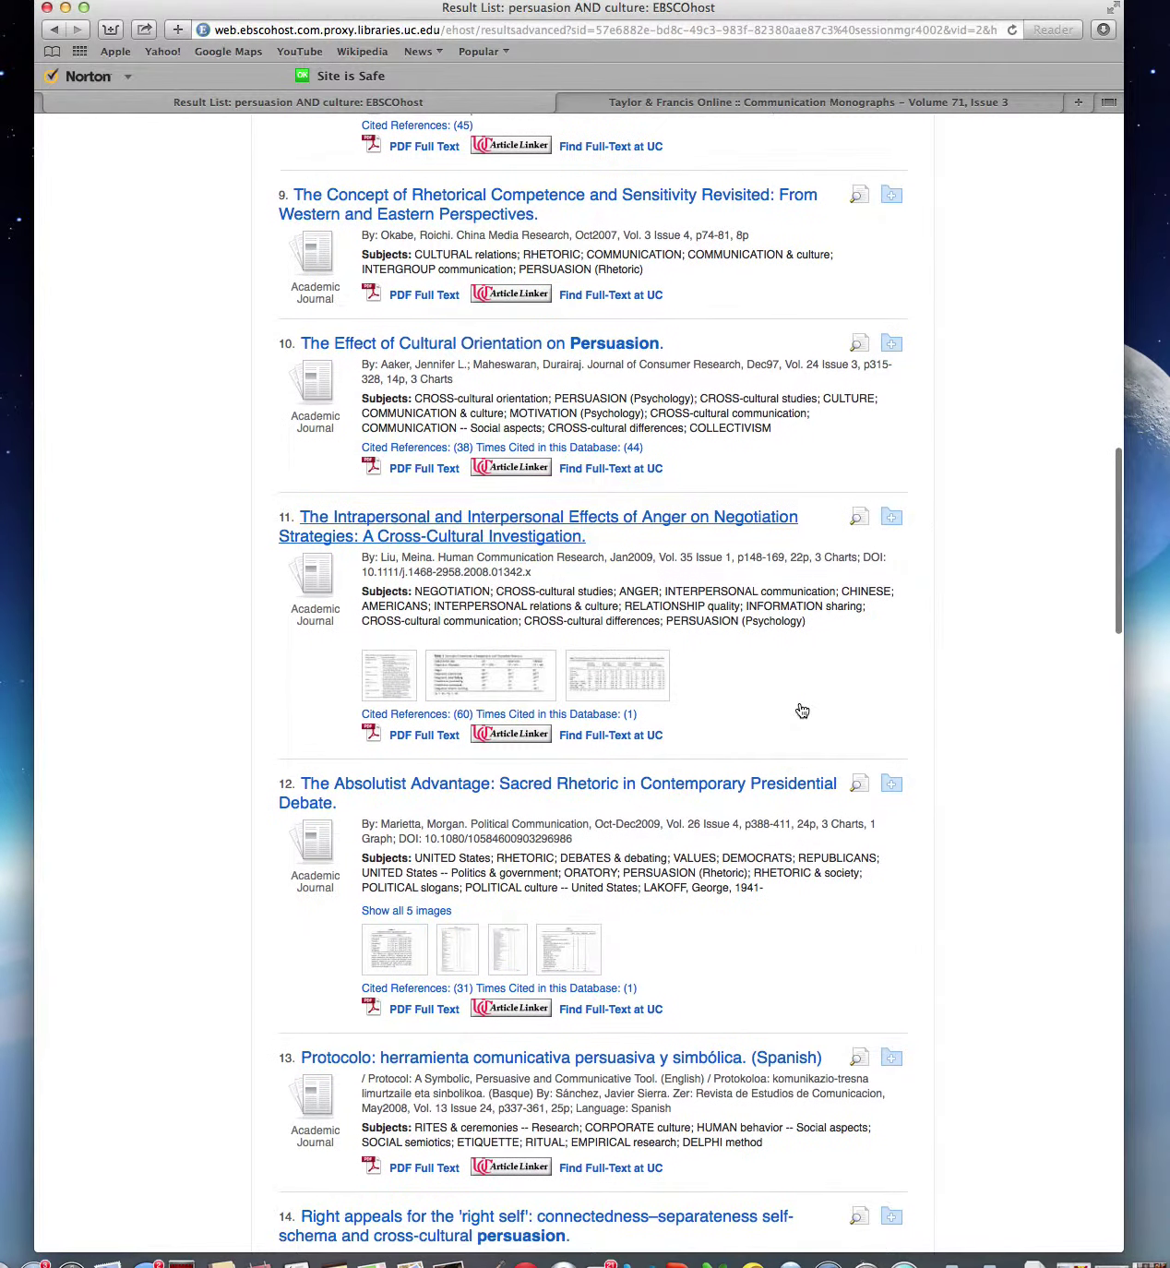
{"action": "scroll", "coordinate": [802, 709], "scroll_direction": "down", "scroll_amount": 1}
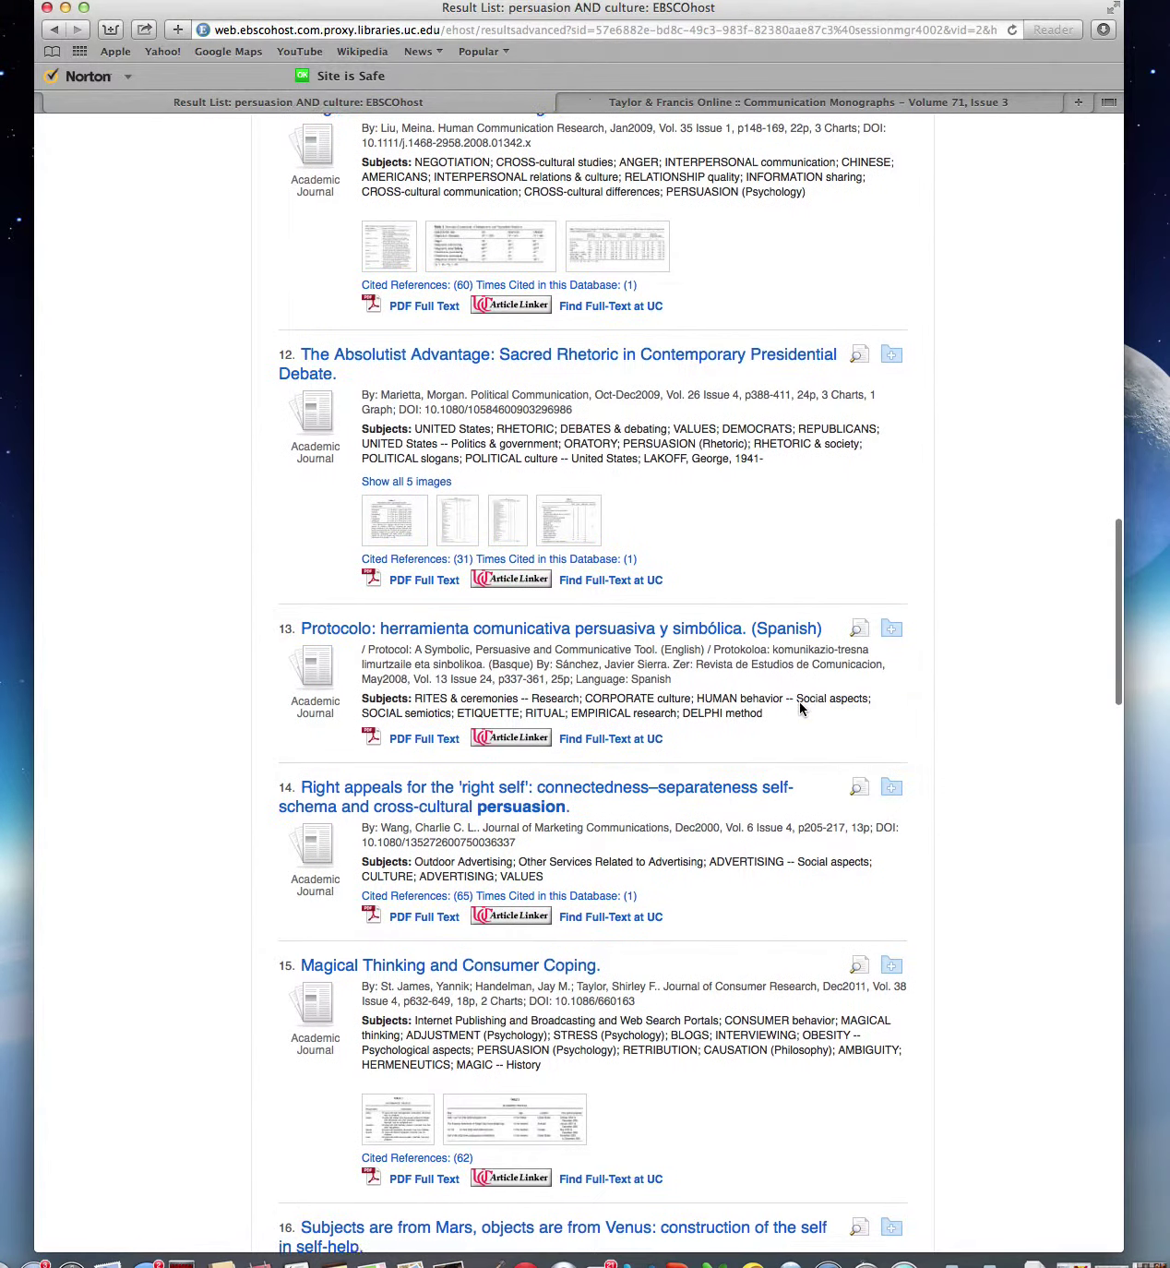
{"action": "scroll", "coordinate": [801, 706], "scroll_direction": "down", "scroll_amount": 9}
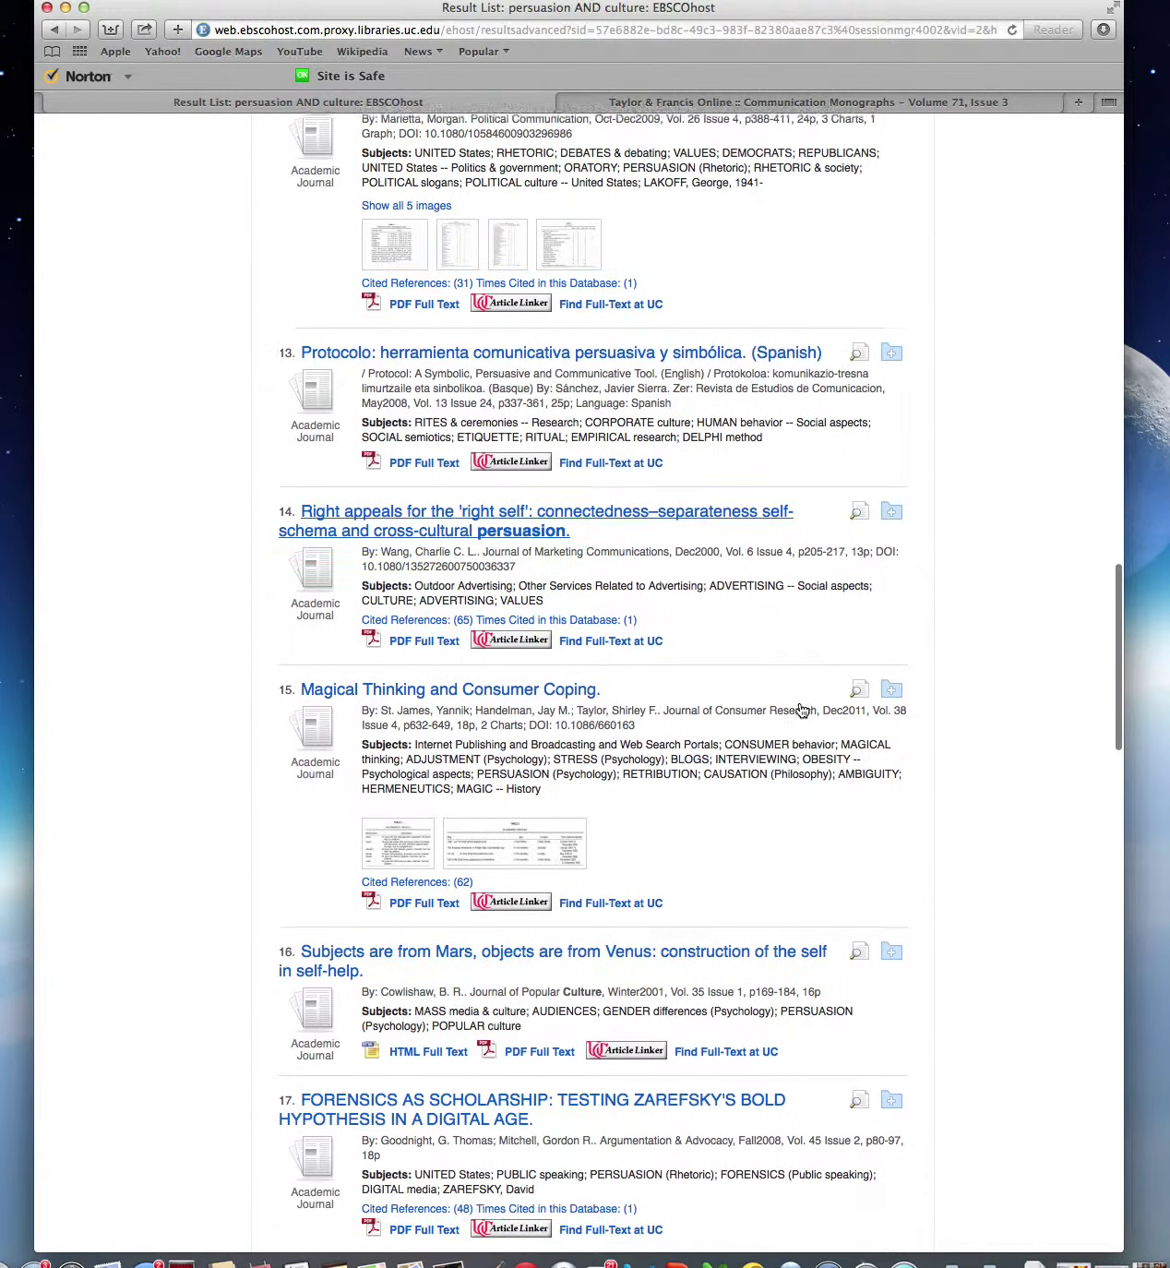
{"action": "scroll", "coordinate": [801, 709], "scroll_direction": "down", "scroll_amount": 6}
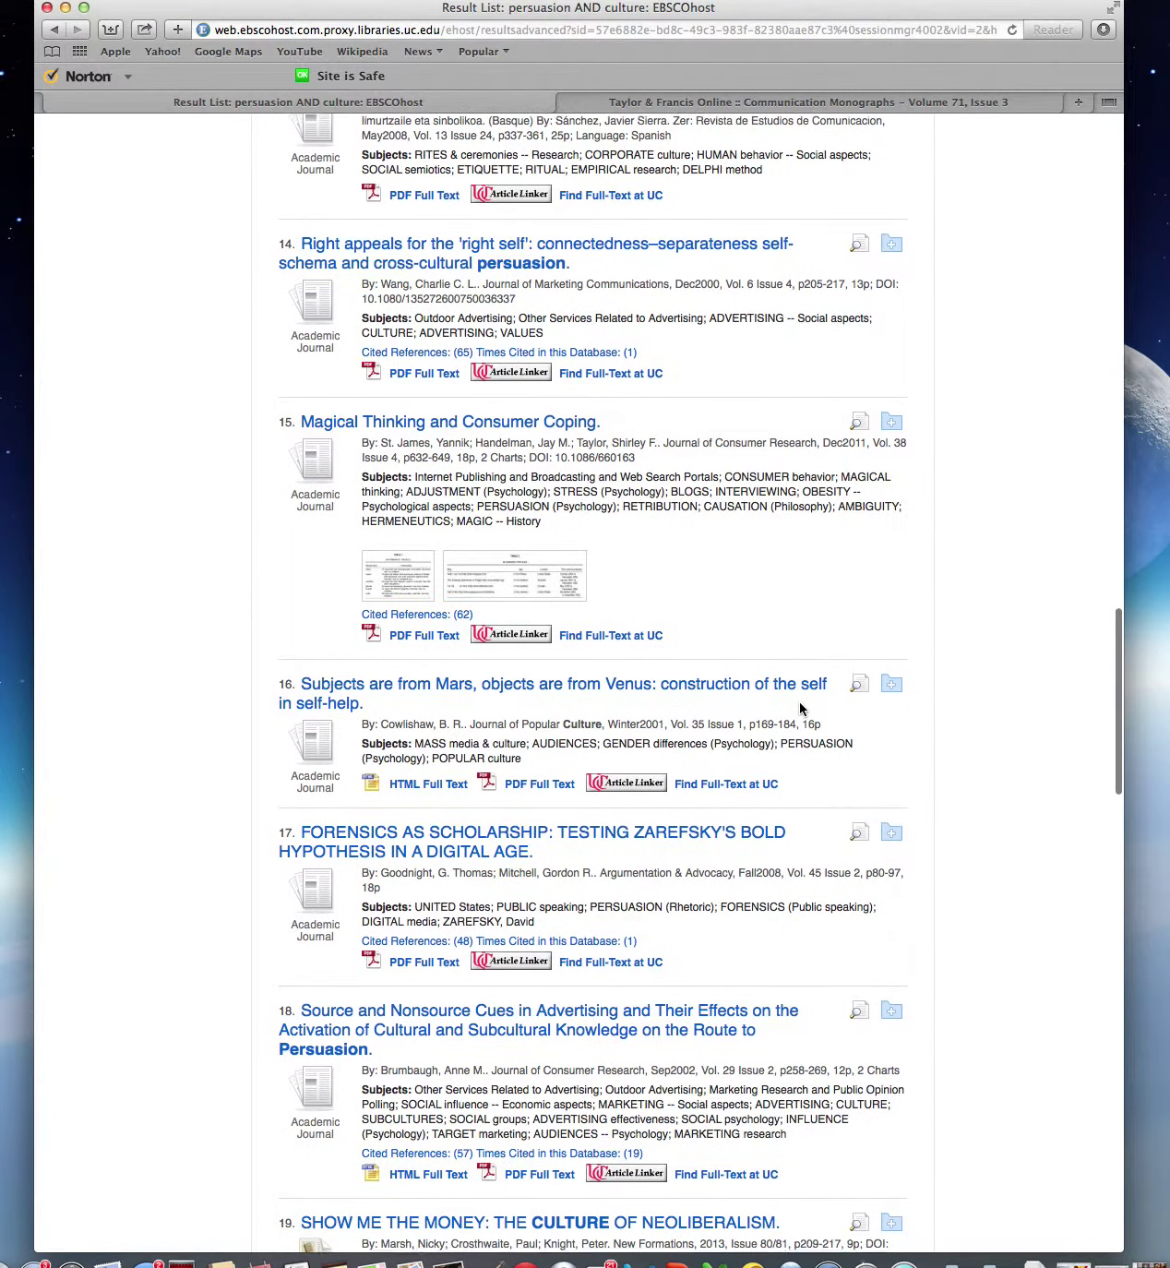
{"action": "scroll", "coordinate": [802, 709], "scroll_direction": "down", "scroll_amount": 9}
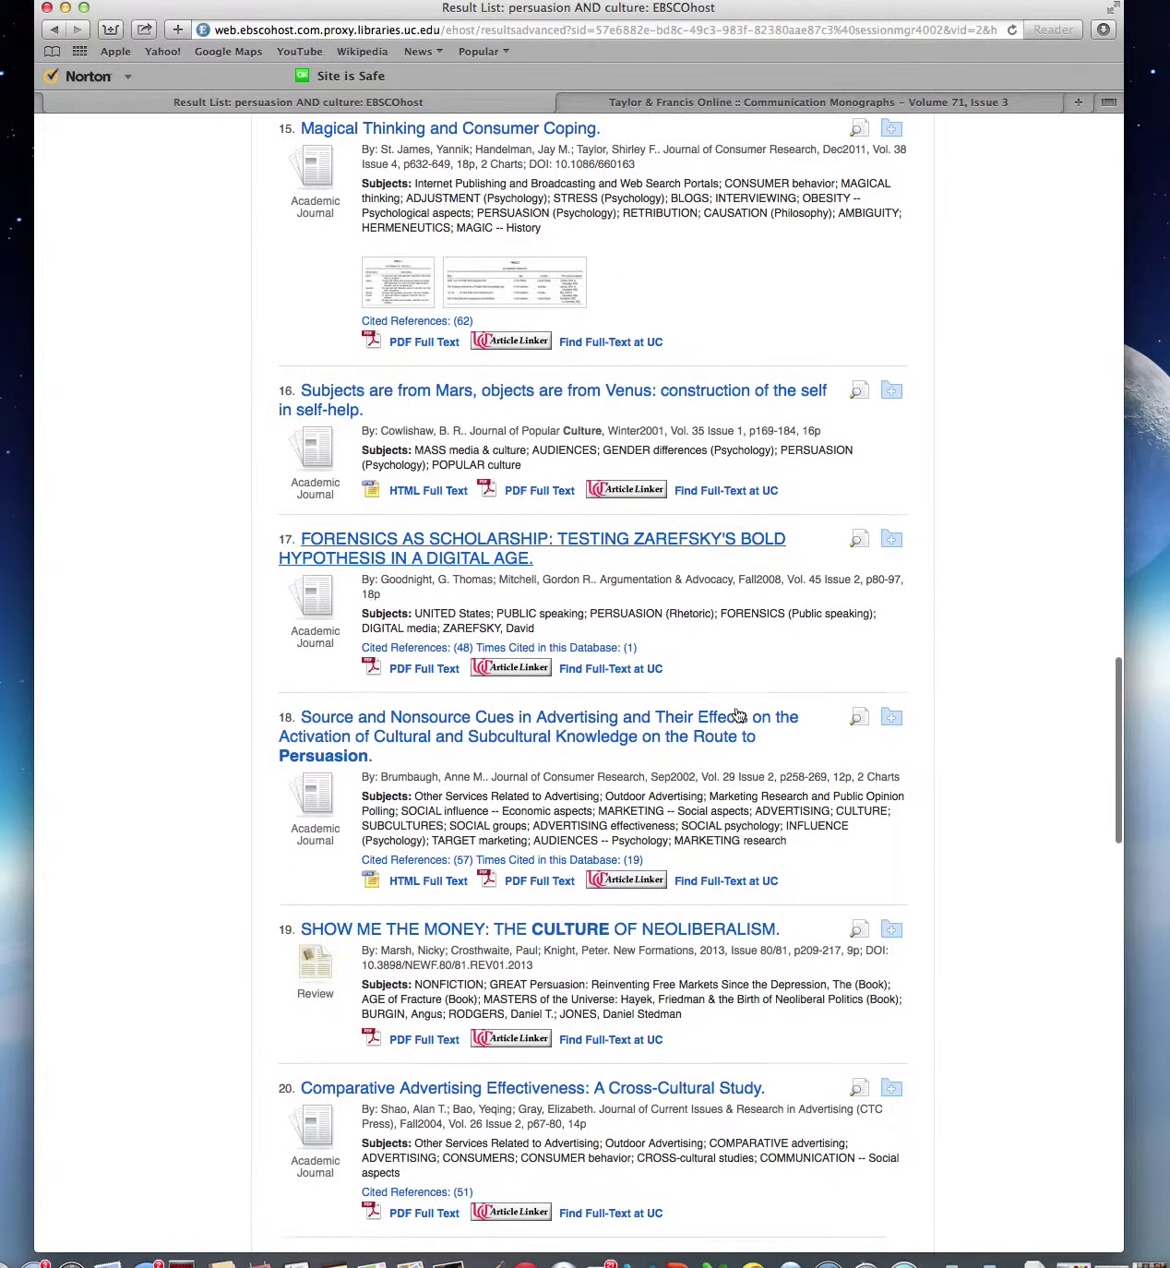
{"action": "scroll", "coordinate": [739, 715], "scroll_direction": "down", "scroll_amount": 5}
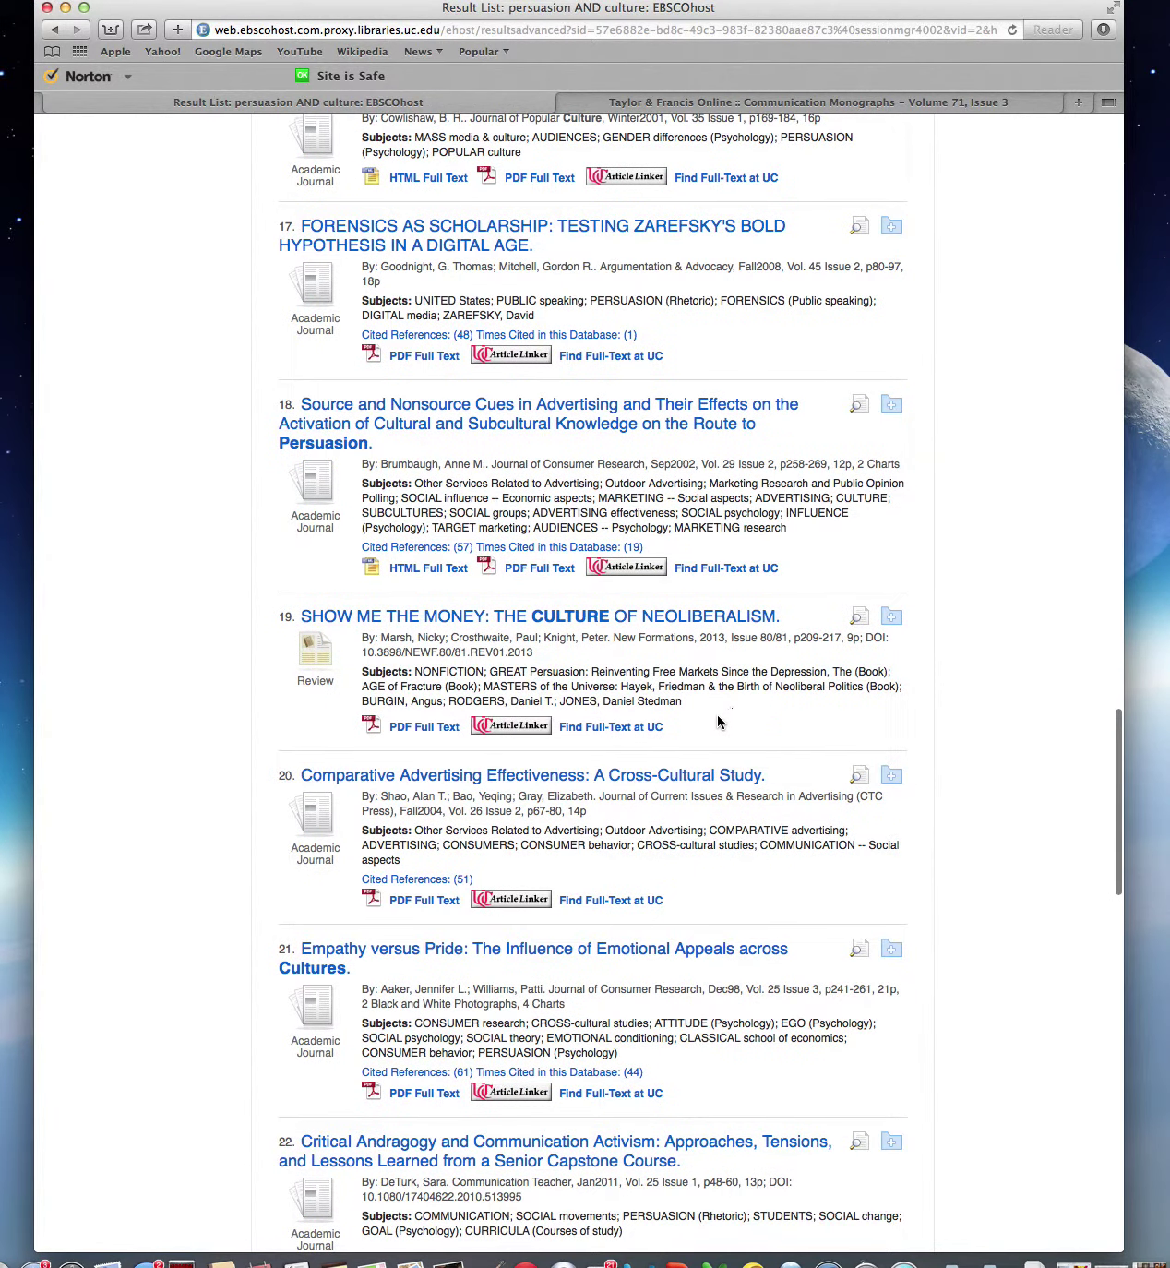
{"action": "scroll", "coordinate": [718, 720], "scroll_direction": "down", "scroll_amount": 12}
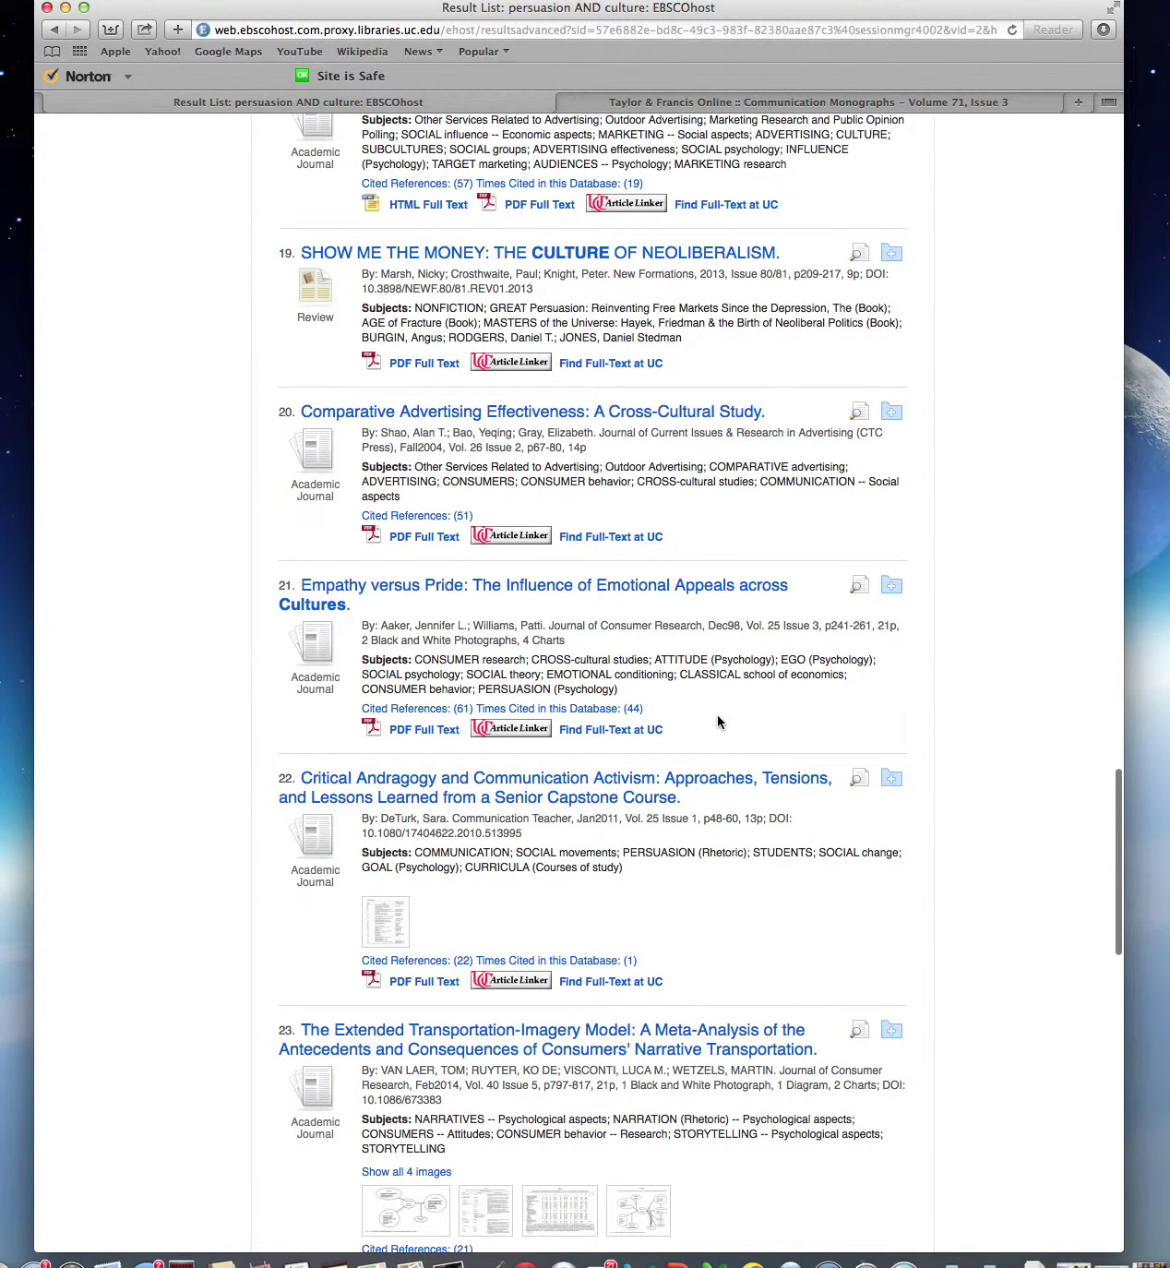
{"action": "scroll", "coordinate": [718, 723], "scroll_direction": "down", "scroll_amount": 16}
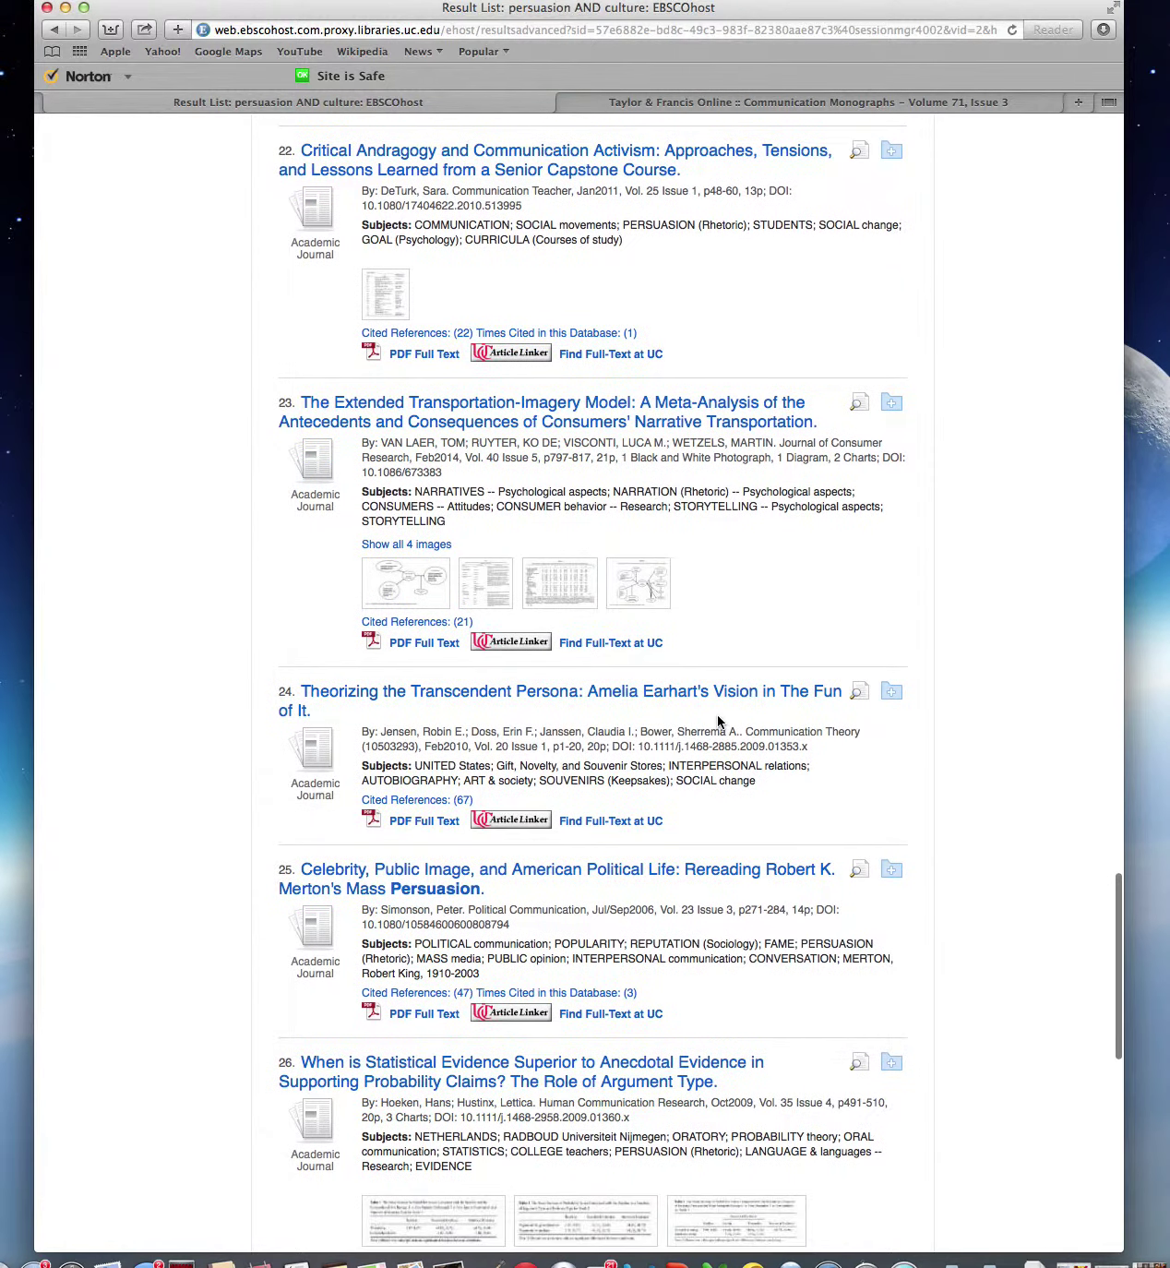
{"action": "scroll", "coordinate": [721, 723], "scroll_direction": "down", "scroll_amount": 16}
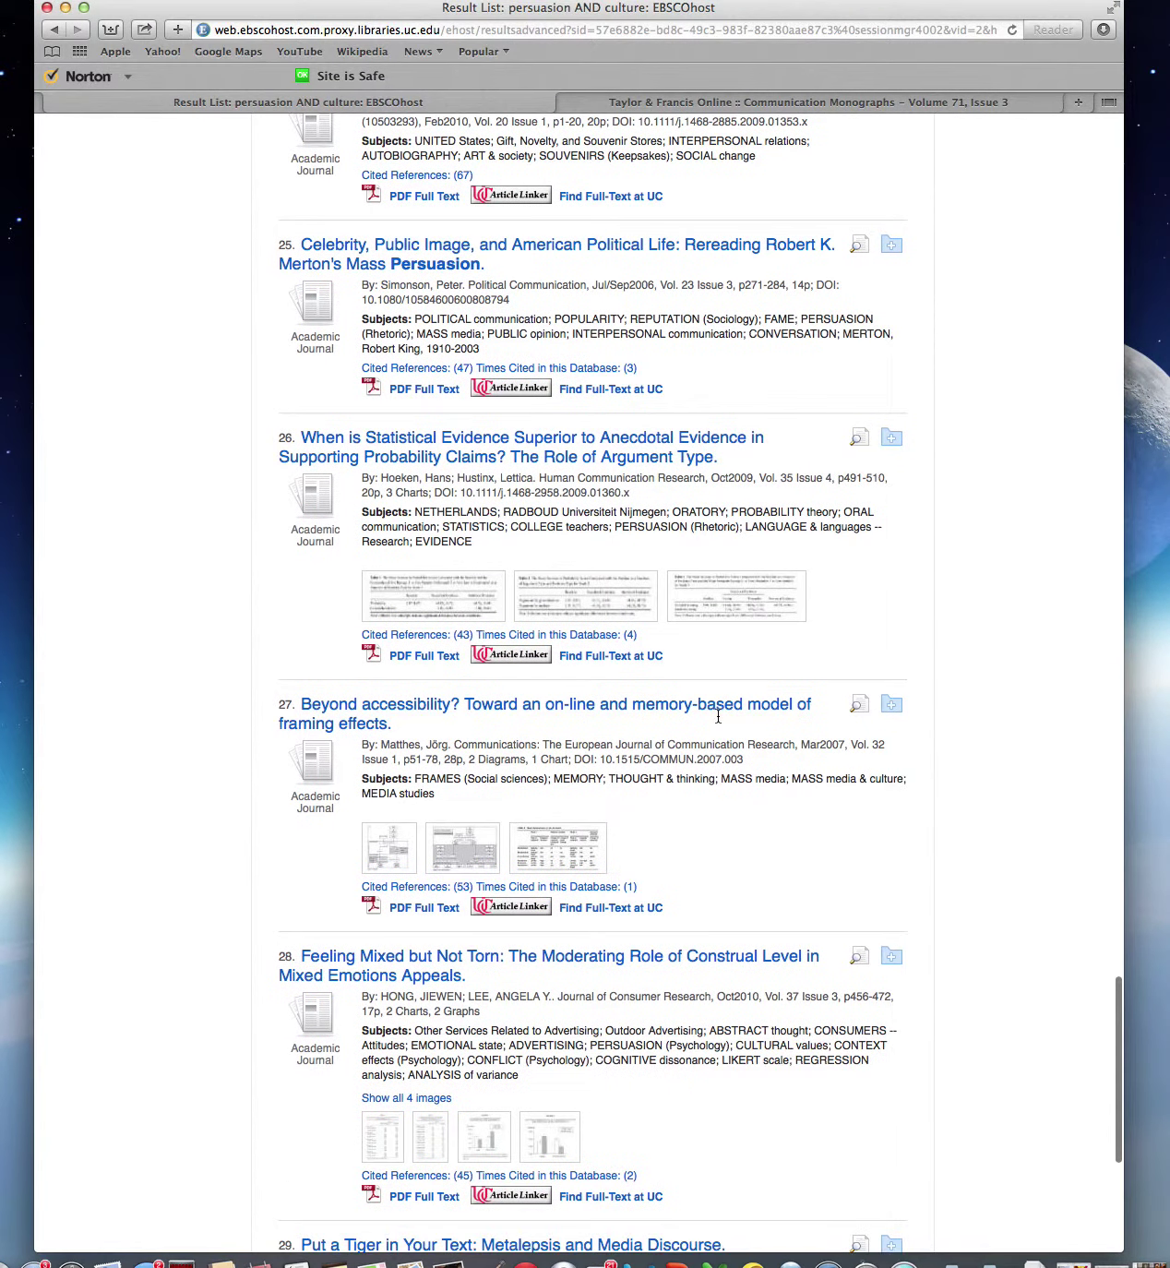
{"action": "scroll", "coordinate": [721, 724], "scroll_direction": "down", "scroll_amount": 8}
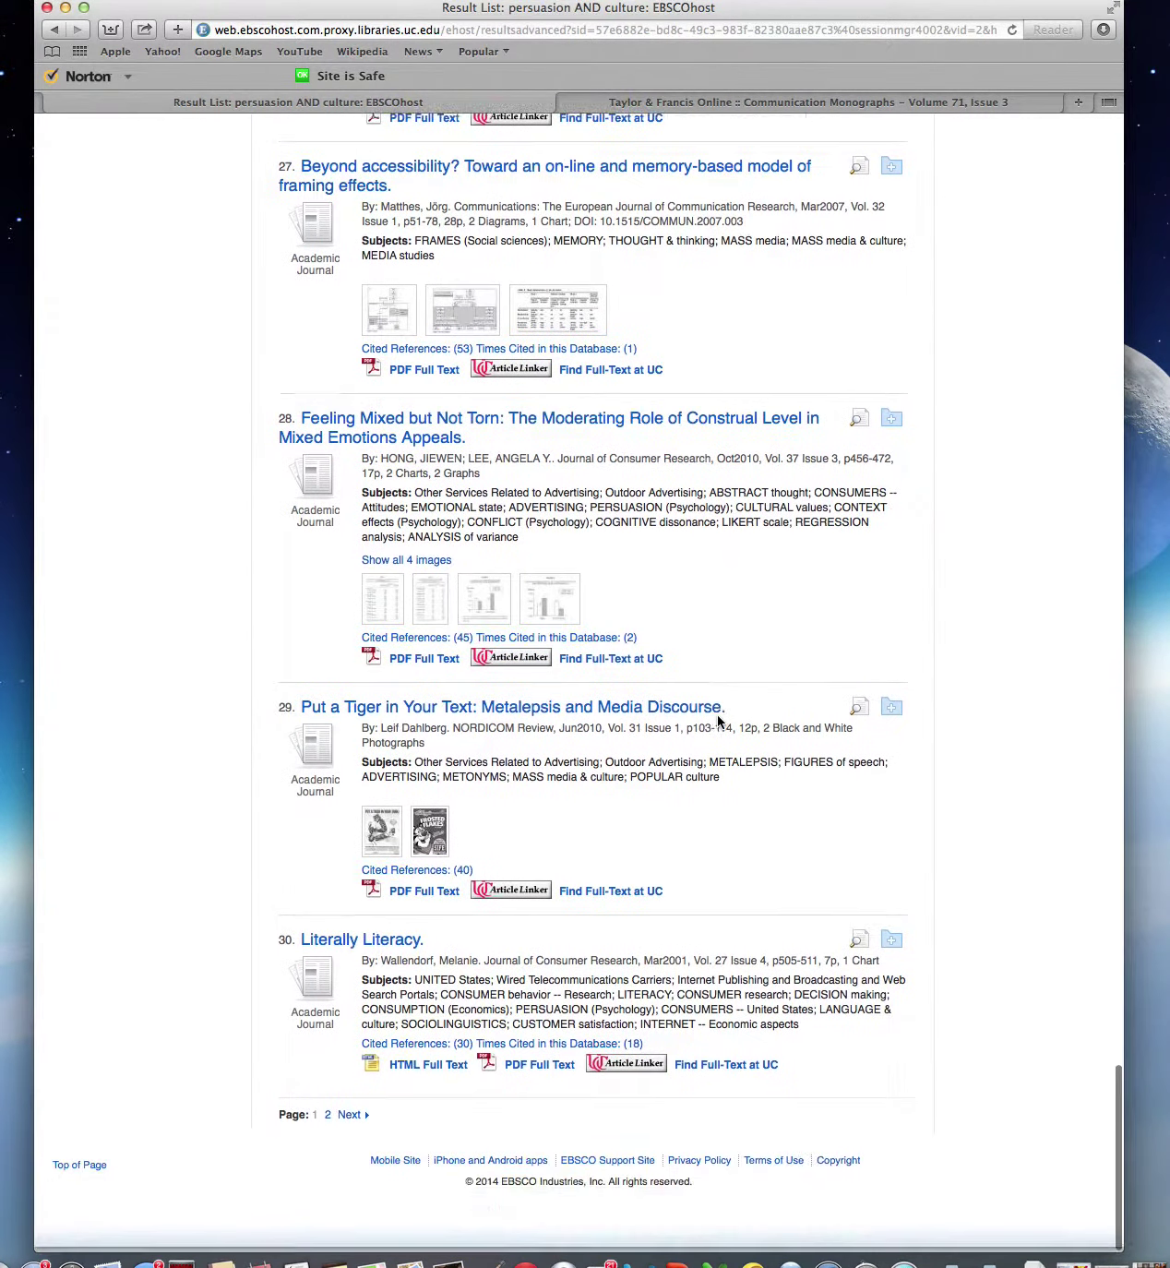
{"action": "left_click_drag", "start_coordinate": [1113, 1083], "coordinate": [1132, 176]}
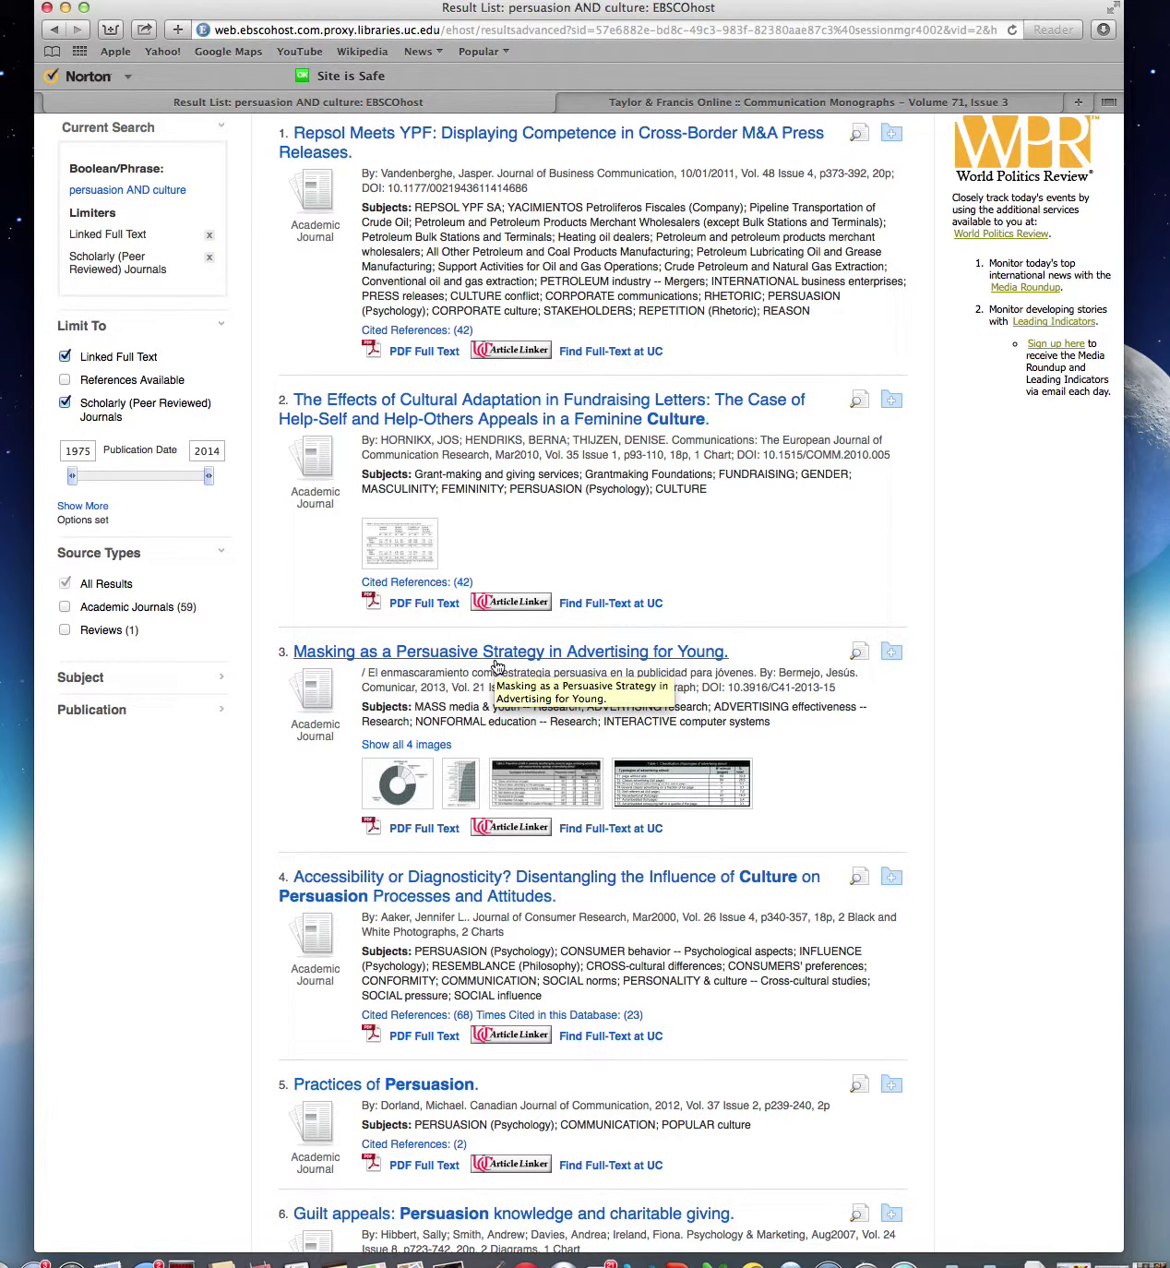
{"action": "left_click", "coordinate": [498, 665]}
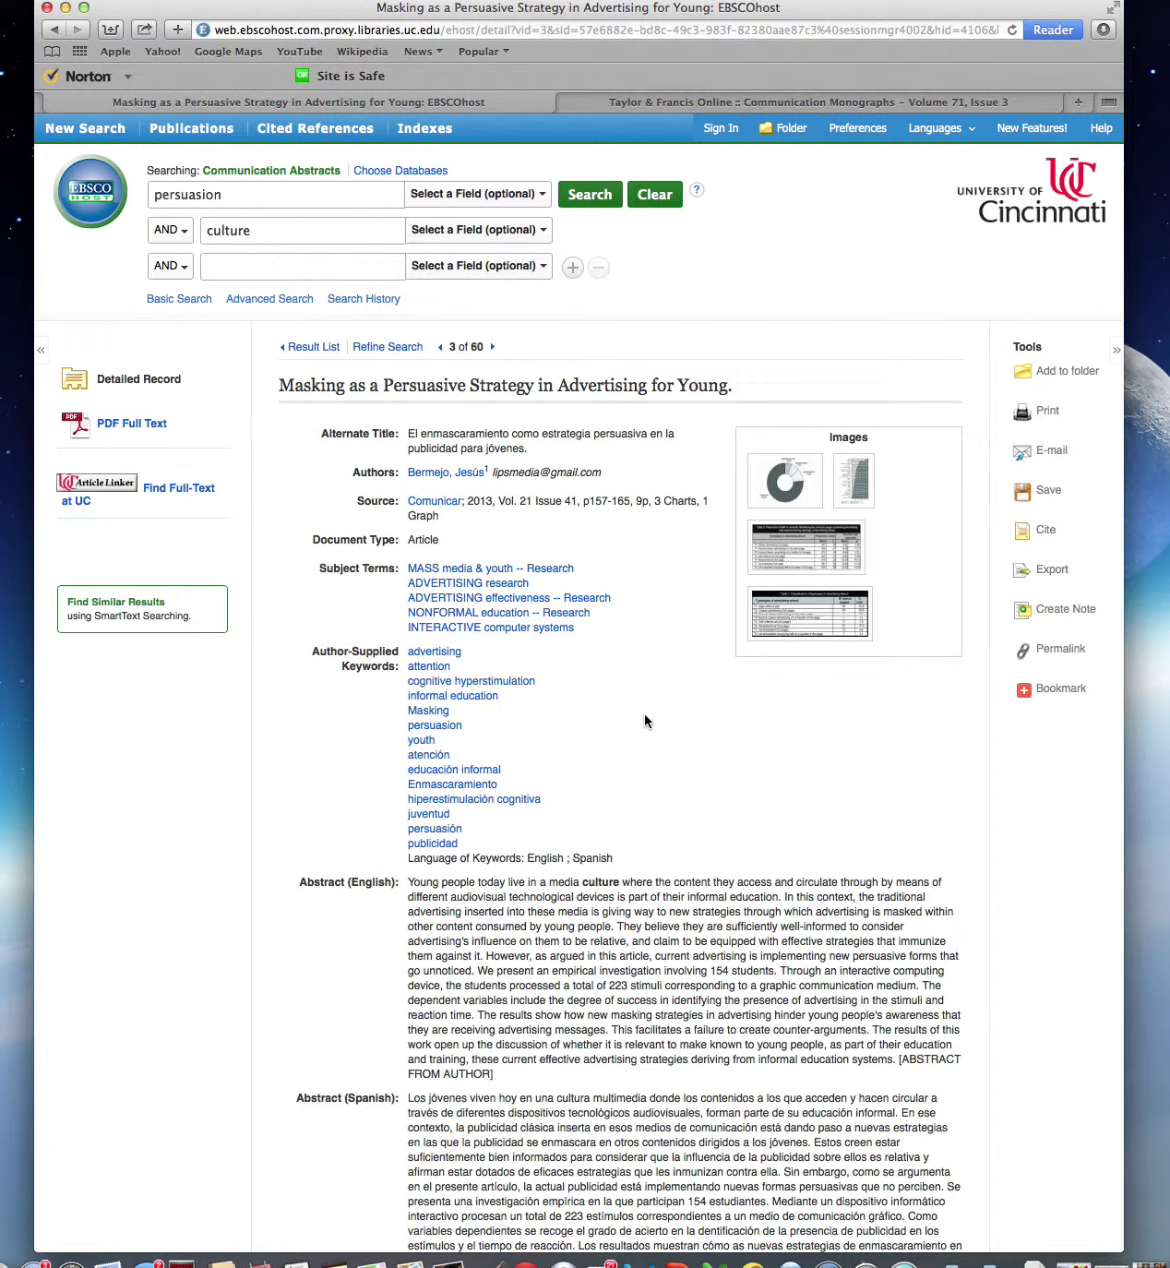
{"action": "scroll", "coordinate": [645, 726], "scroll_direction": "down", "scroll_amount": 10}
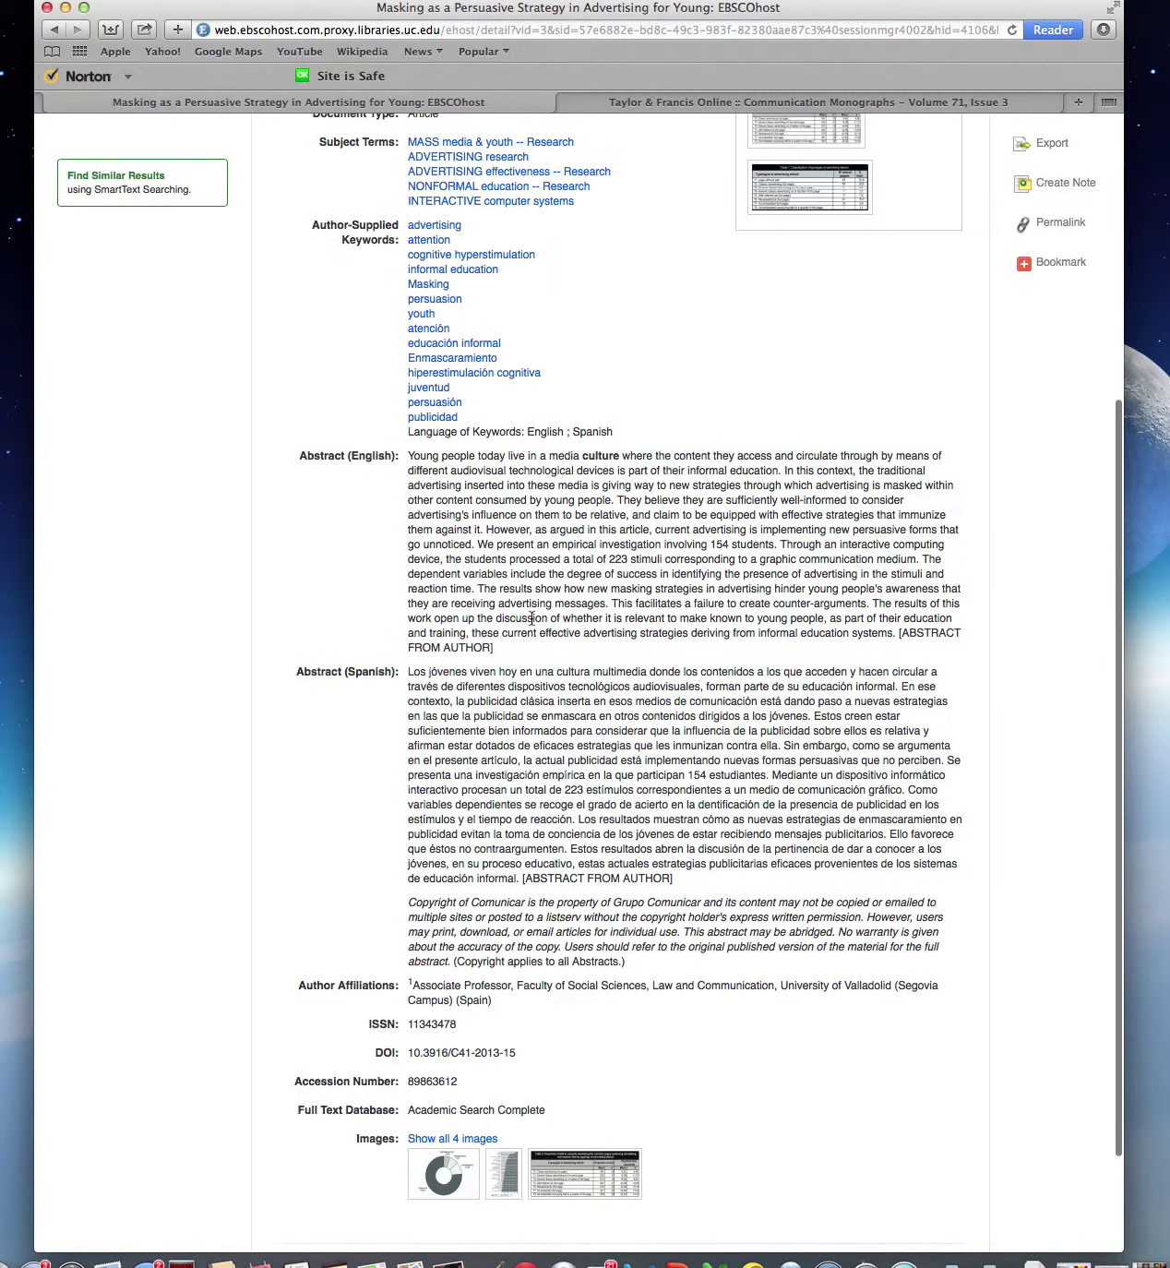
{"action": "scroll", "coordinate": [532, 622], "scroll_direction": "up", "scroll_amount": 1}
{"action": "scroll", "coordinate": [540, 618], "scroll_direction": "down", "scroll_amount": 1}
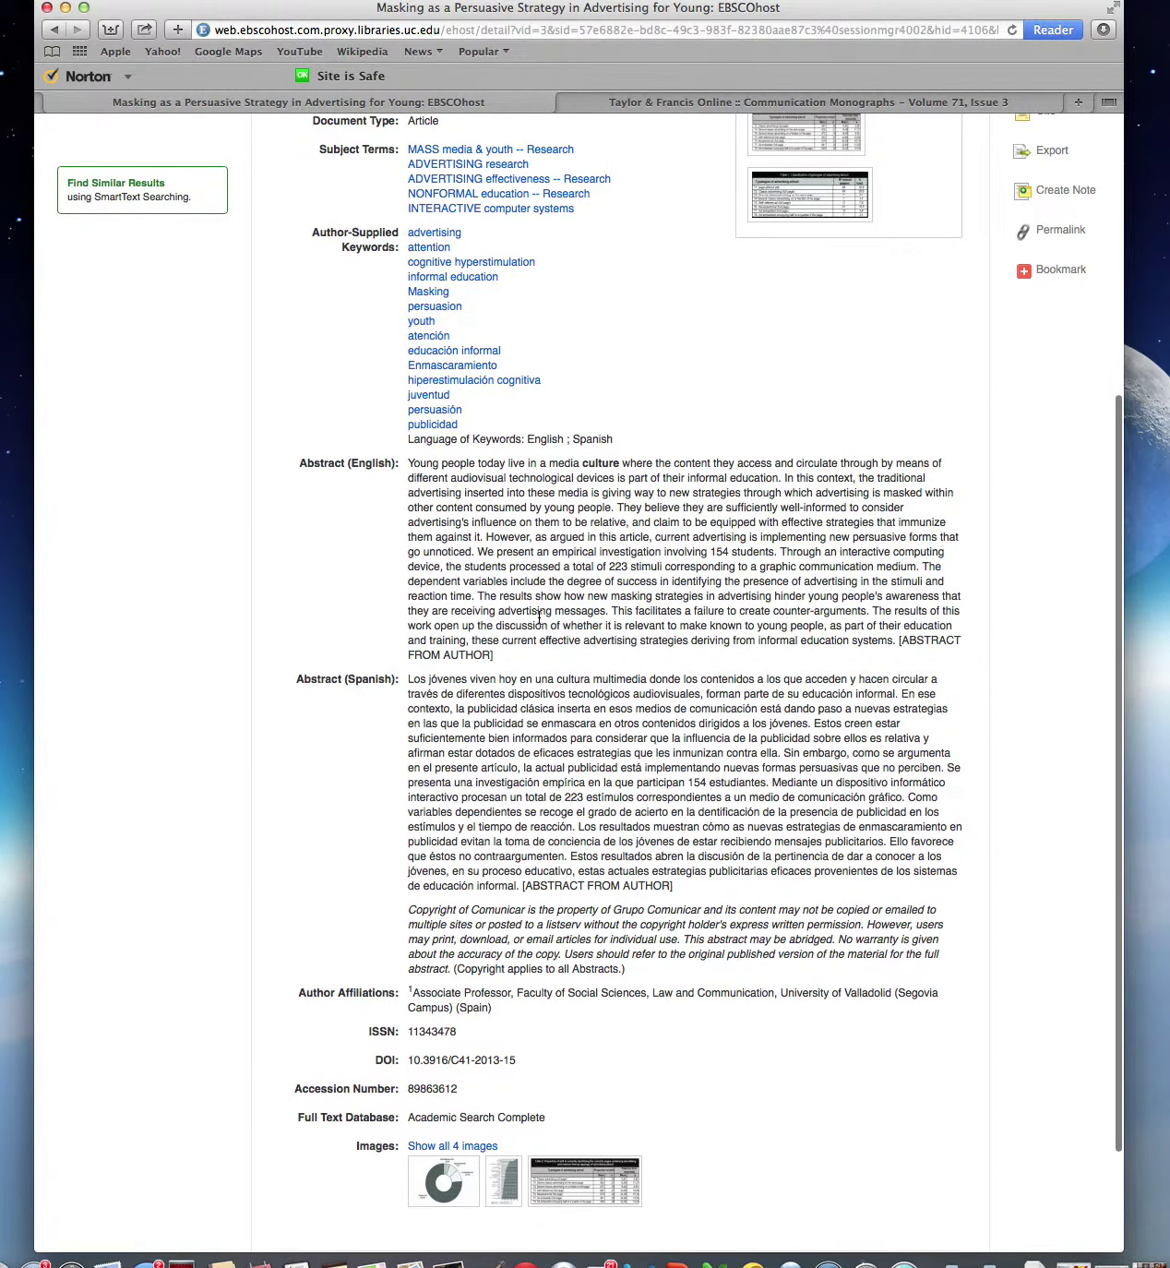
{"action": "scroll", "coordinate": [784, 561], "scroll_direction": "down", "scroll_amount": 1}
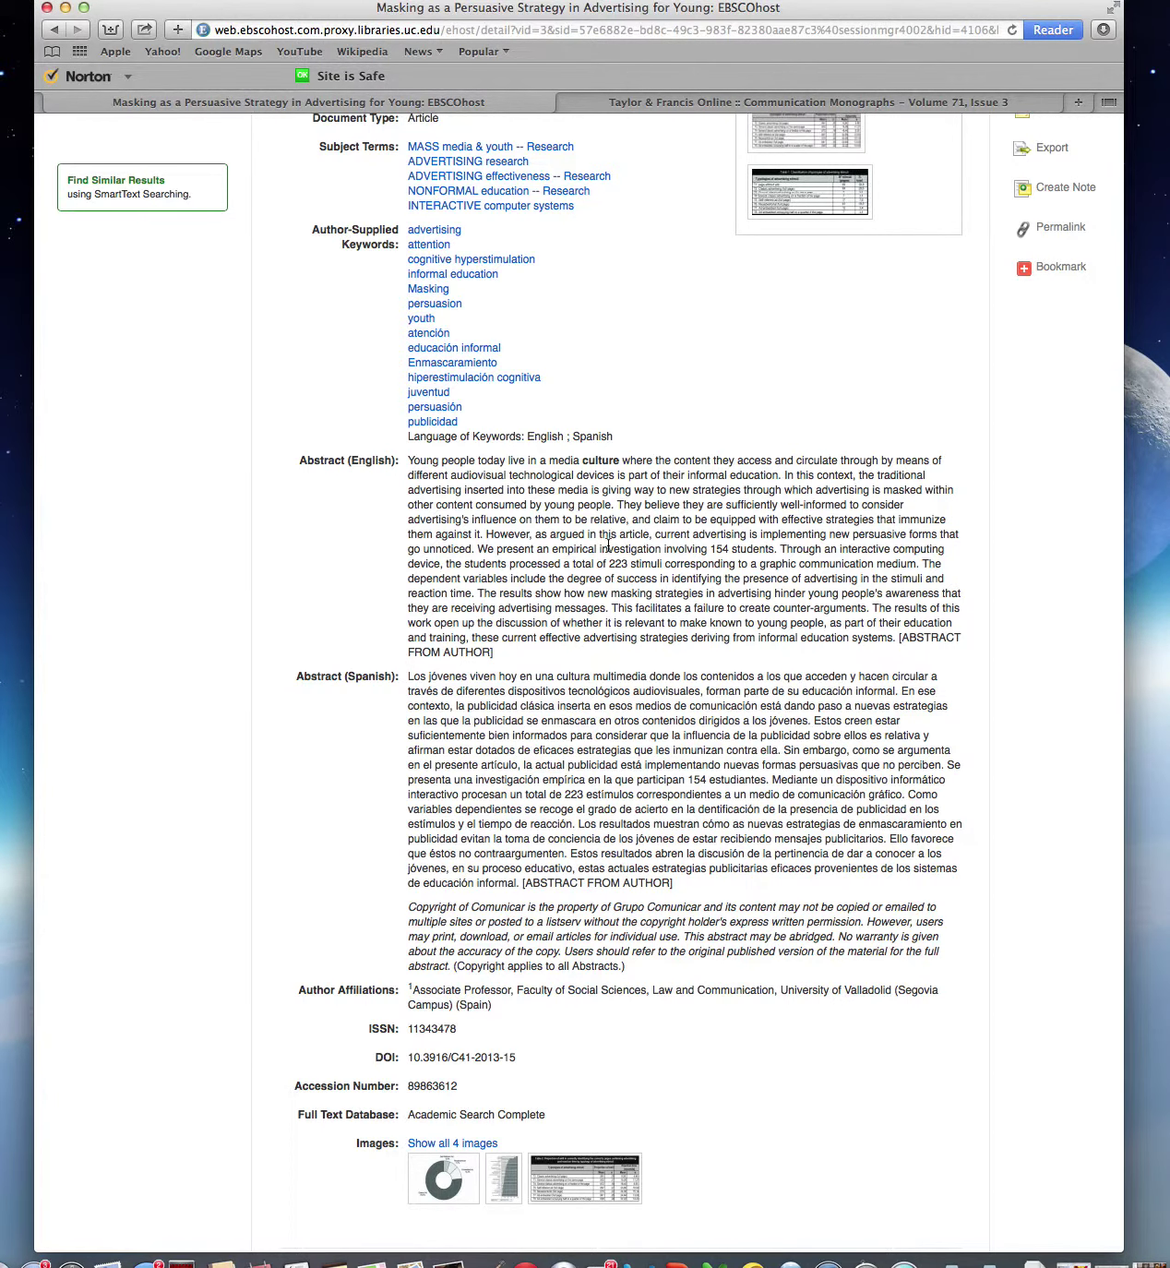
{"action": "scroll", "coordinate": [609, 546], "scroll_direction": "down", "scroll_amount": 2}
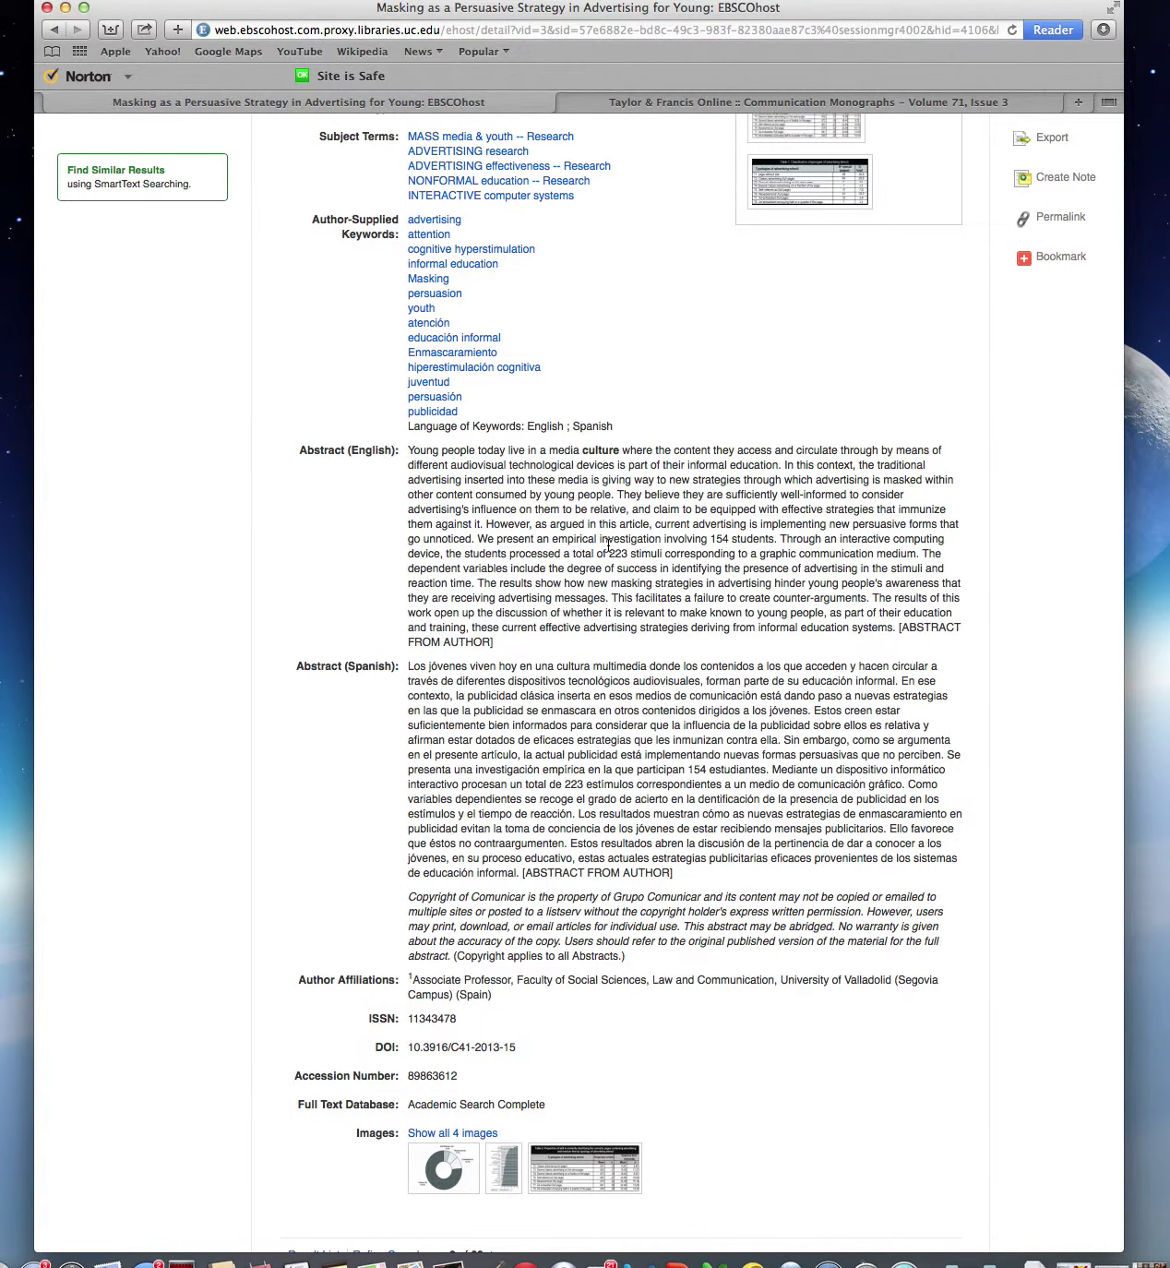
{"action": "scroll", "coordinate": [608, 547], "scroll_direction": "up", "scroll_amount": 5}
{"action": "scroll", "coordinate": [668, 623], "scroll_direction": "up", "scroll_amount": 4}
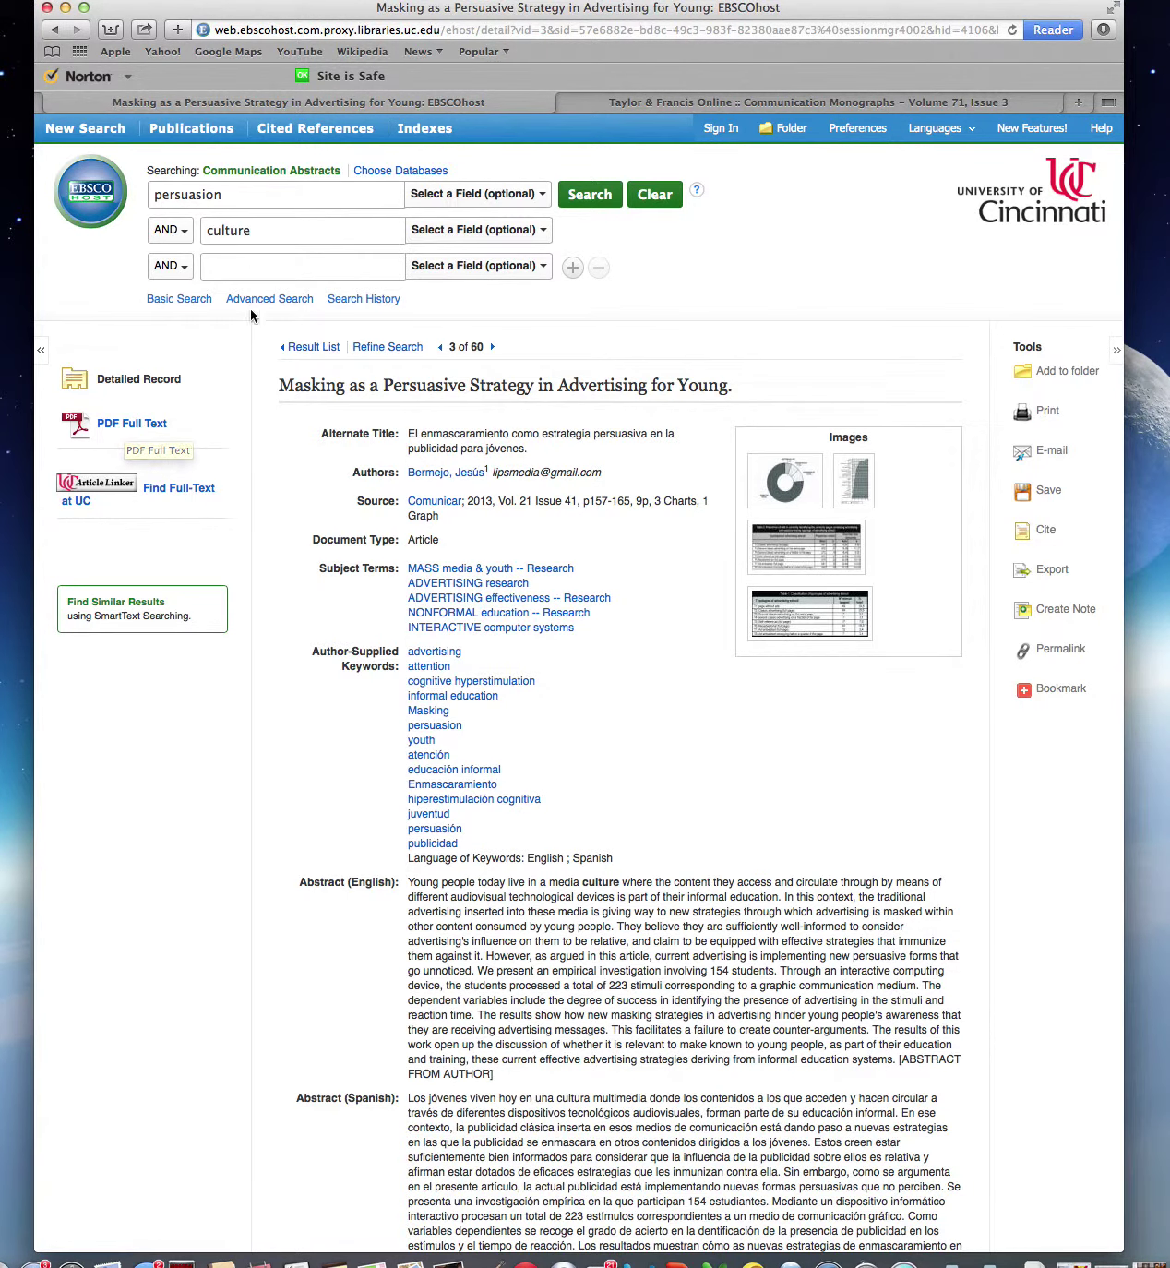
Step: Back on the persuasion AND culture results, replace 'persuasion' with 'attitude change'
{"action": "left_click", "coordinate": [67, 30]}
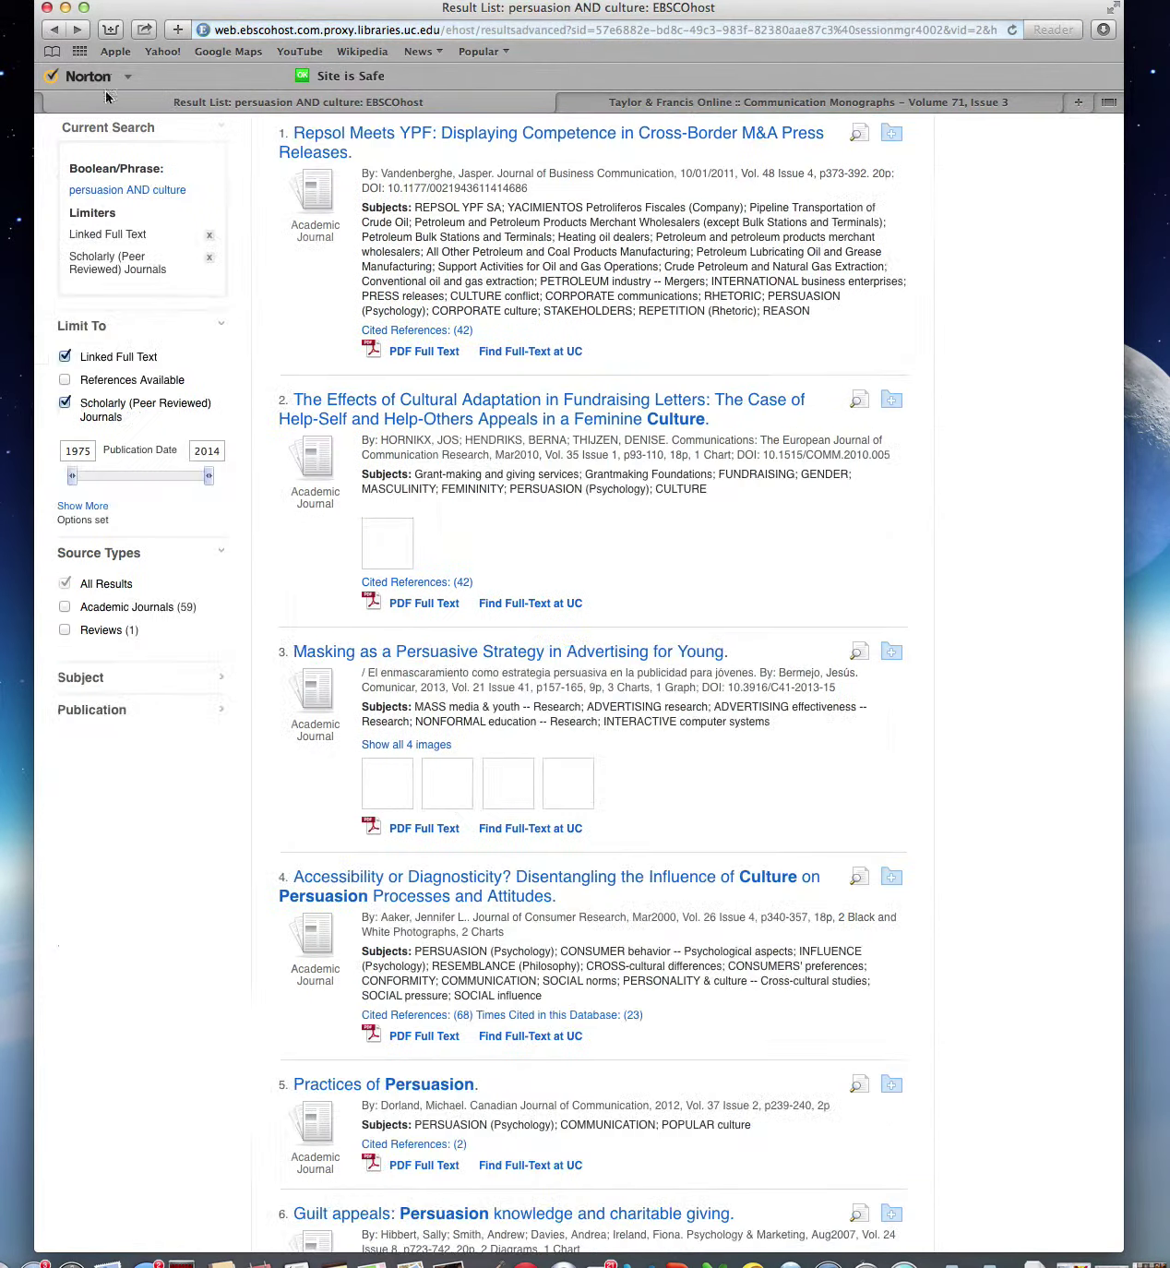
{"action": "scroll", "coordinate": [614, 433], "scroll_direction": "up", "scroll_amount": 5}
{"action": "scroll", "coordinate": [613, 432], "scroll_direction": "up", "scroll_amount": 2}
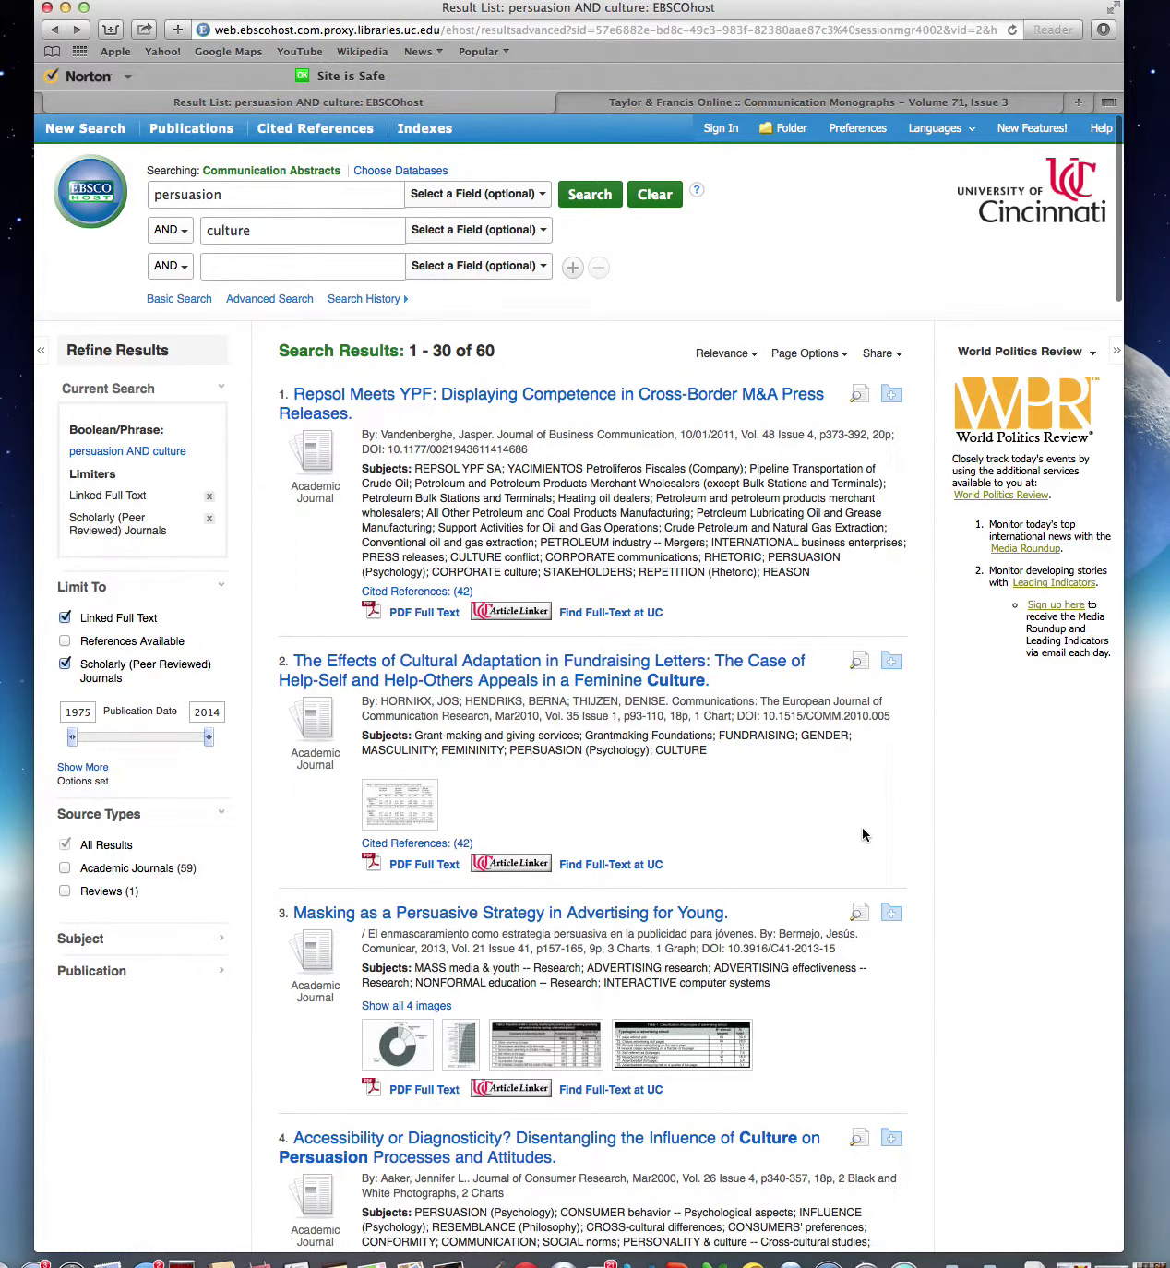
{"action": "double_click", "coordinate": [185, 196]}
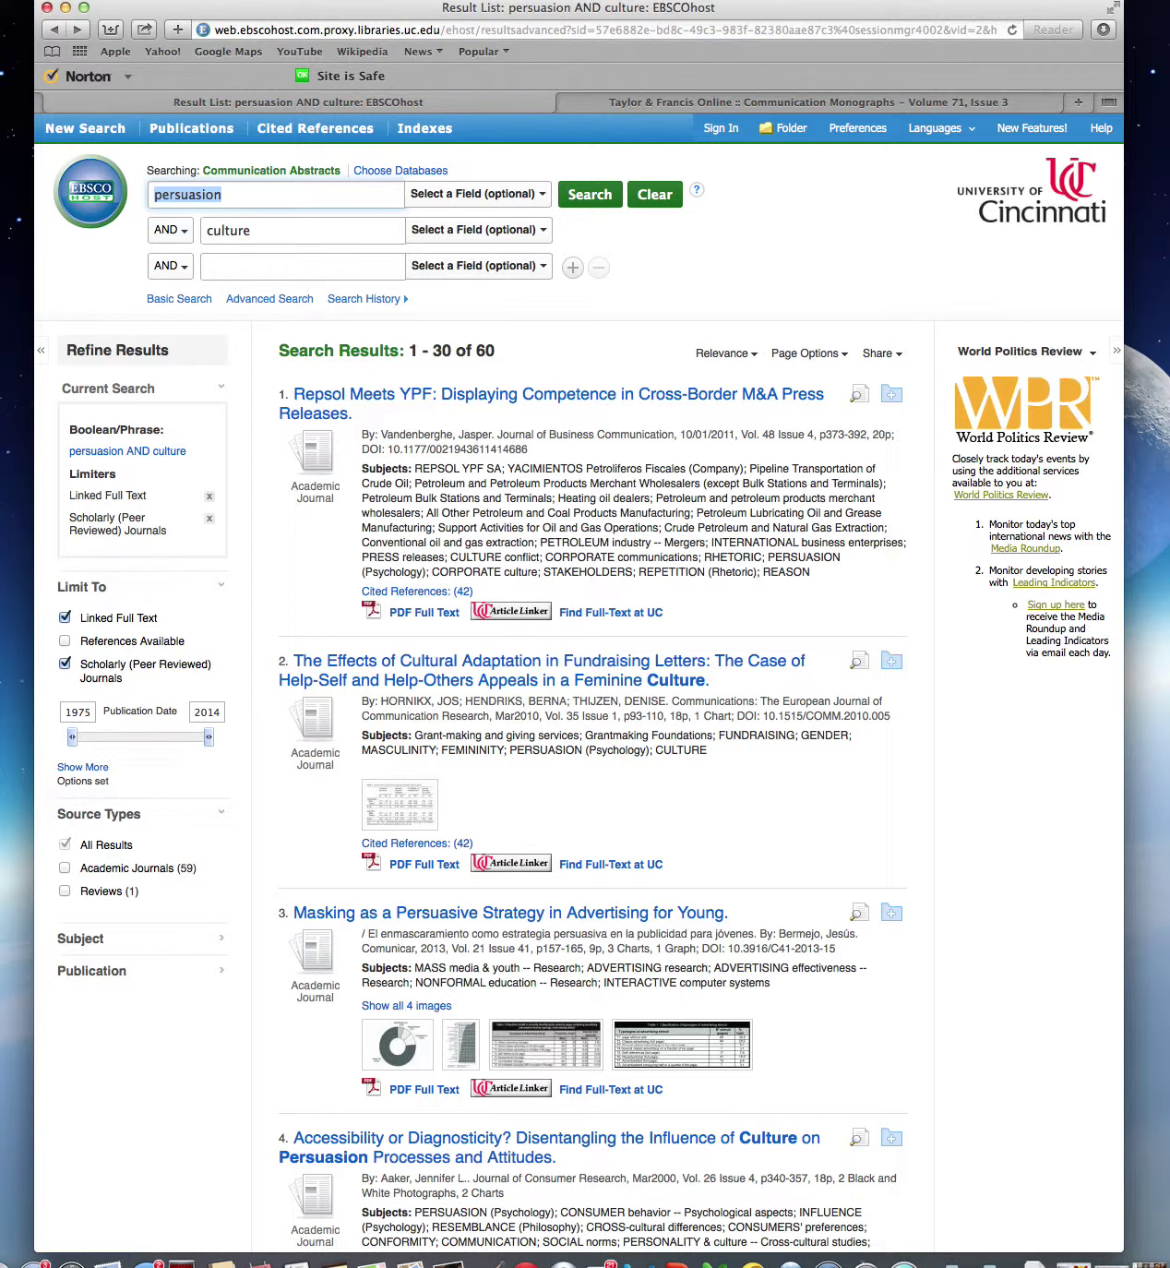
{"action": "type", "text": "att"}
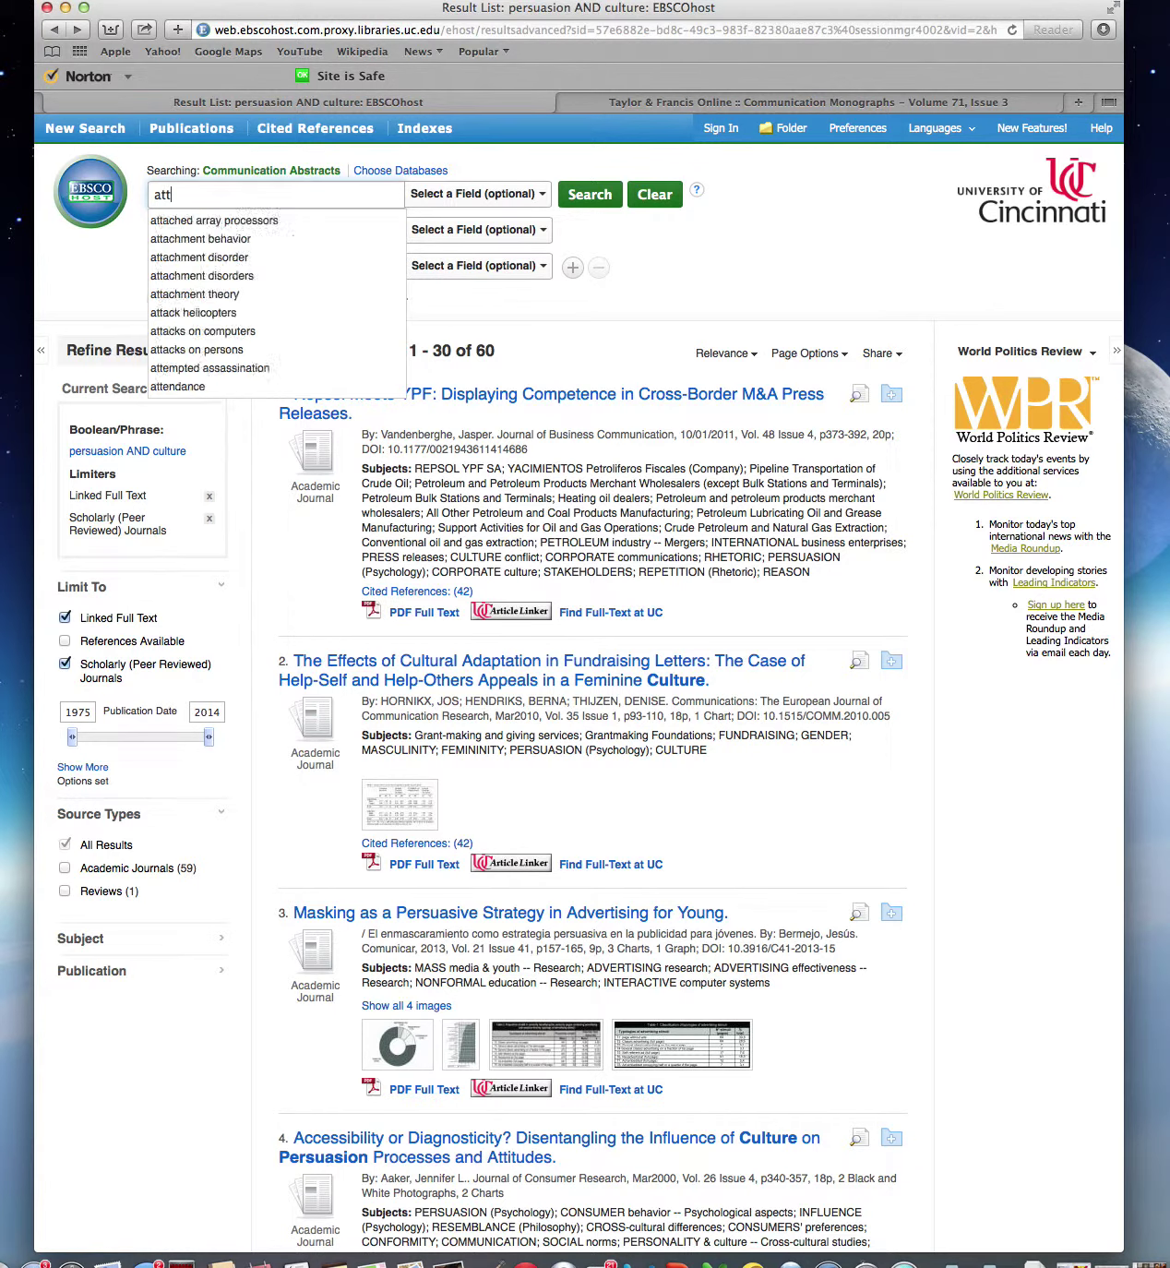
{"action": "type", "text": "itude change"}
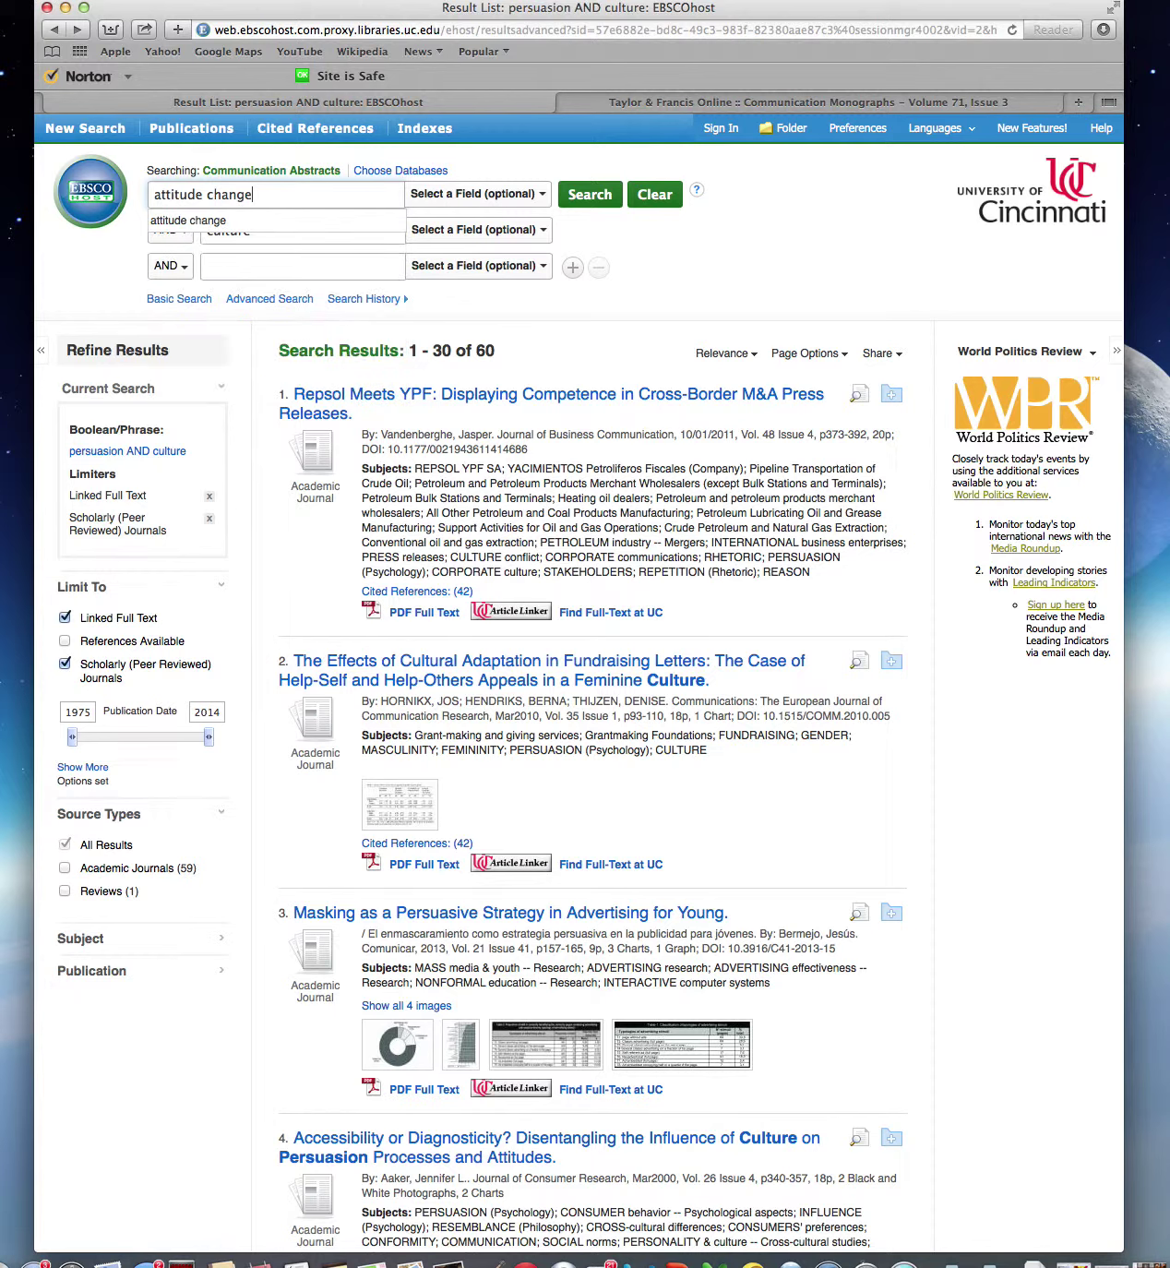
{"action": "left_click", "coordinate": [196, 220]}
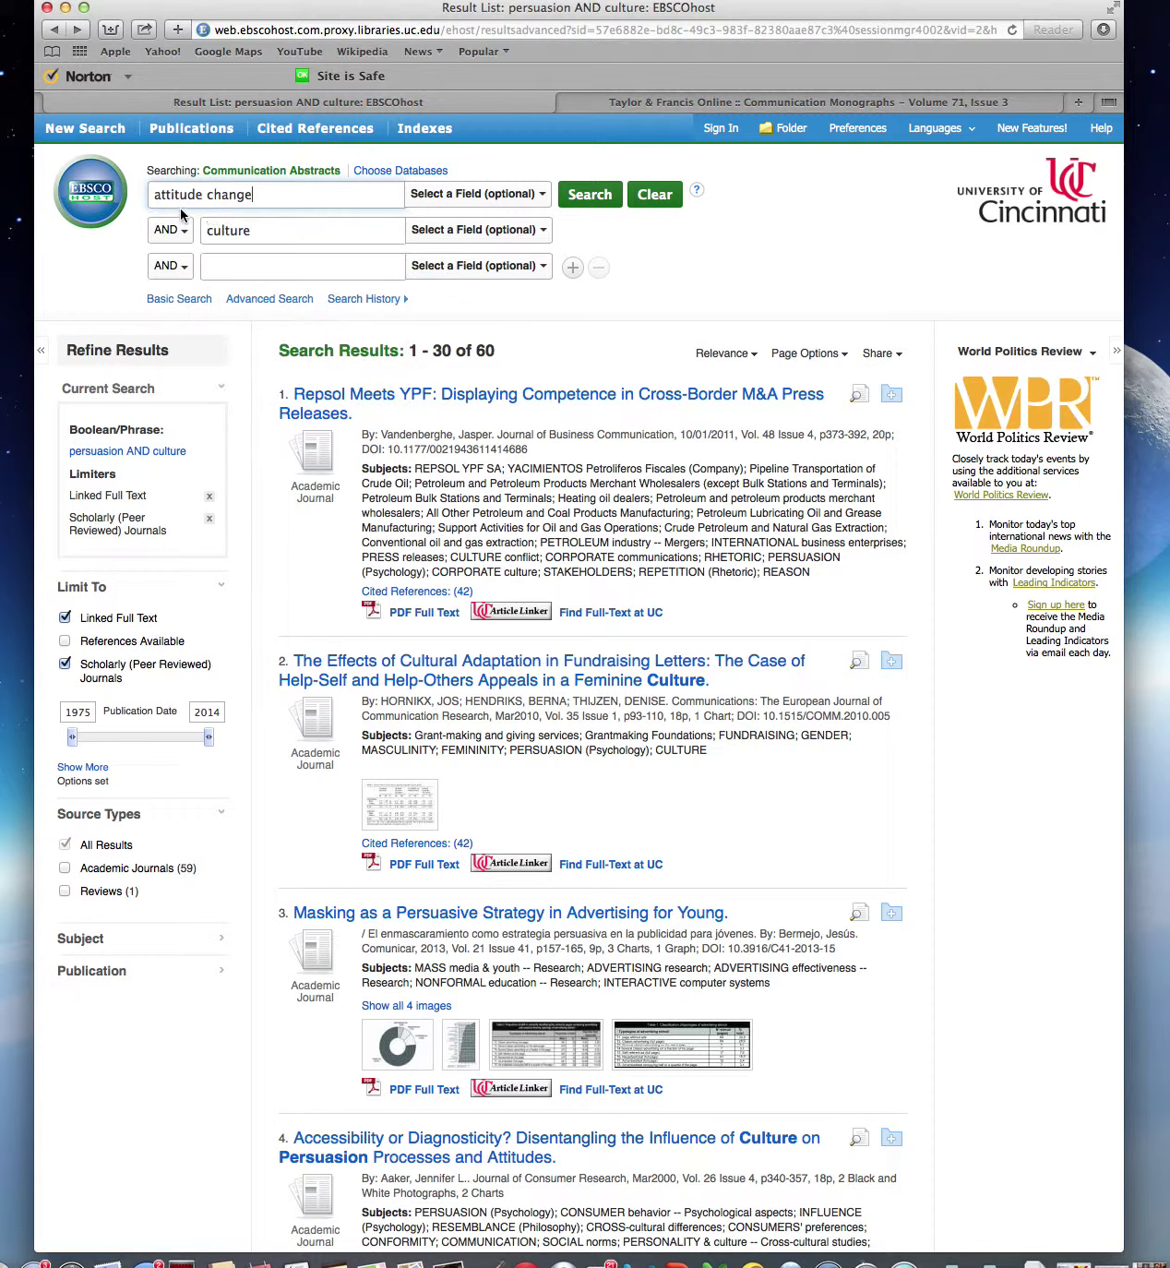
Step: Replace 'culture' with 'teenagers', then with 'young', and run the search
{"action": "left_click_drag", "start_coordinate": [305, 237], "coordinate": [180, 236]}
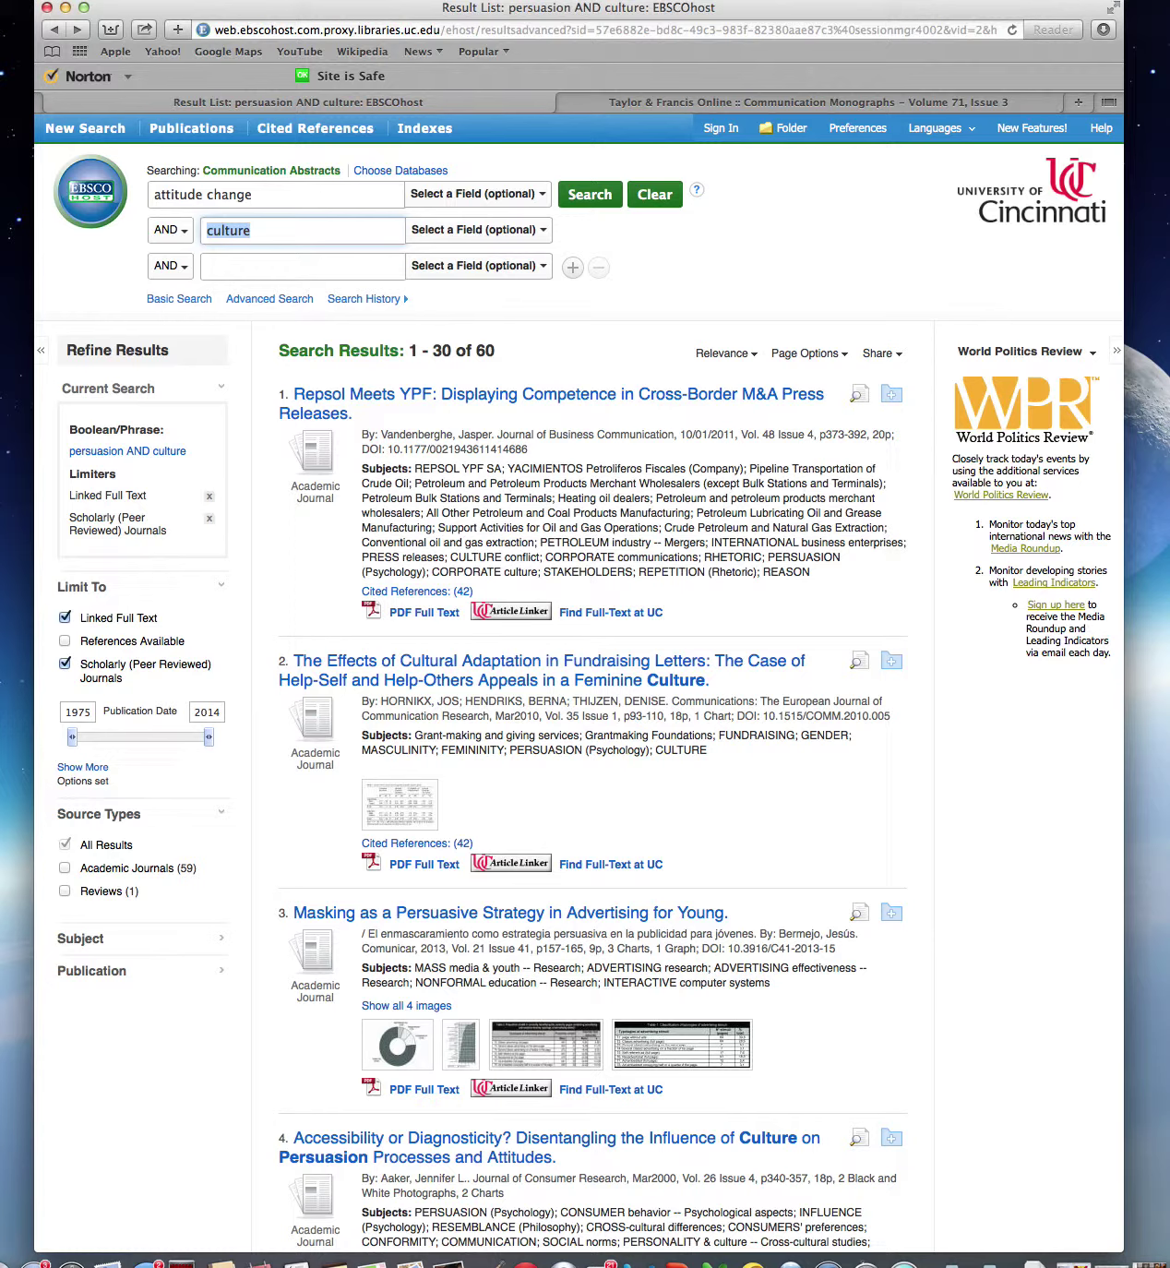
{"action": "type", "text": "teen"}
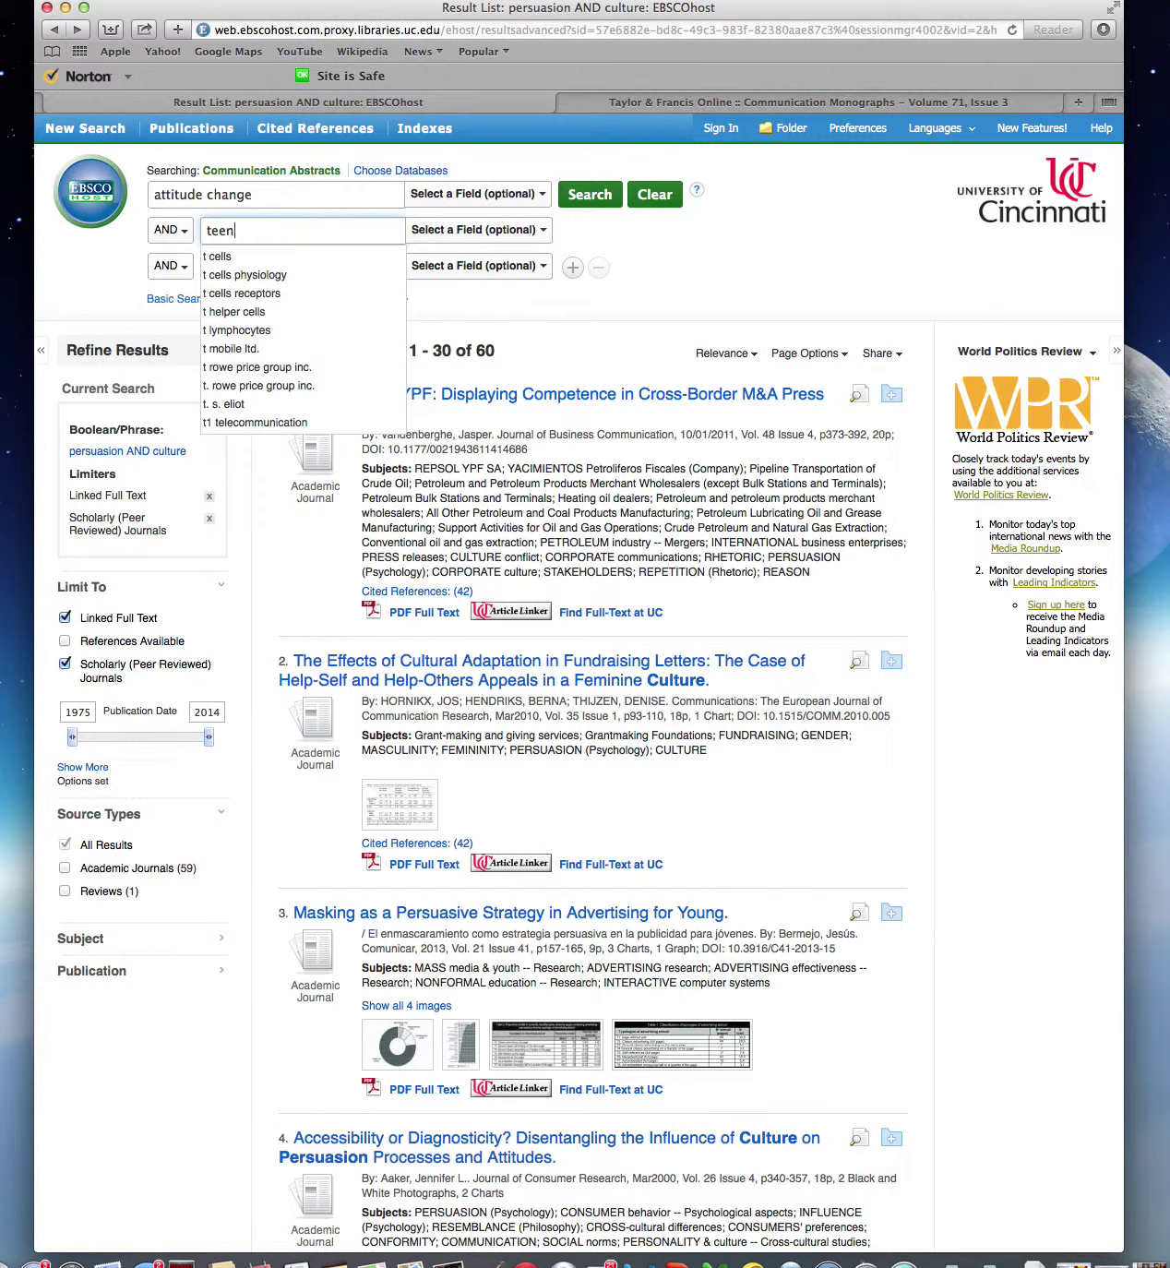
{"action": "type", "text": "agers"}
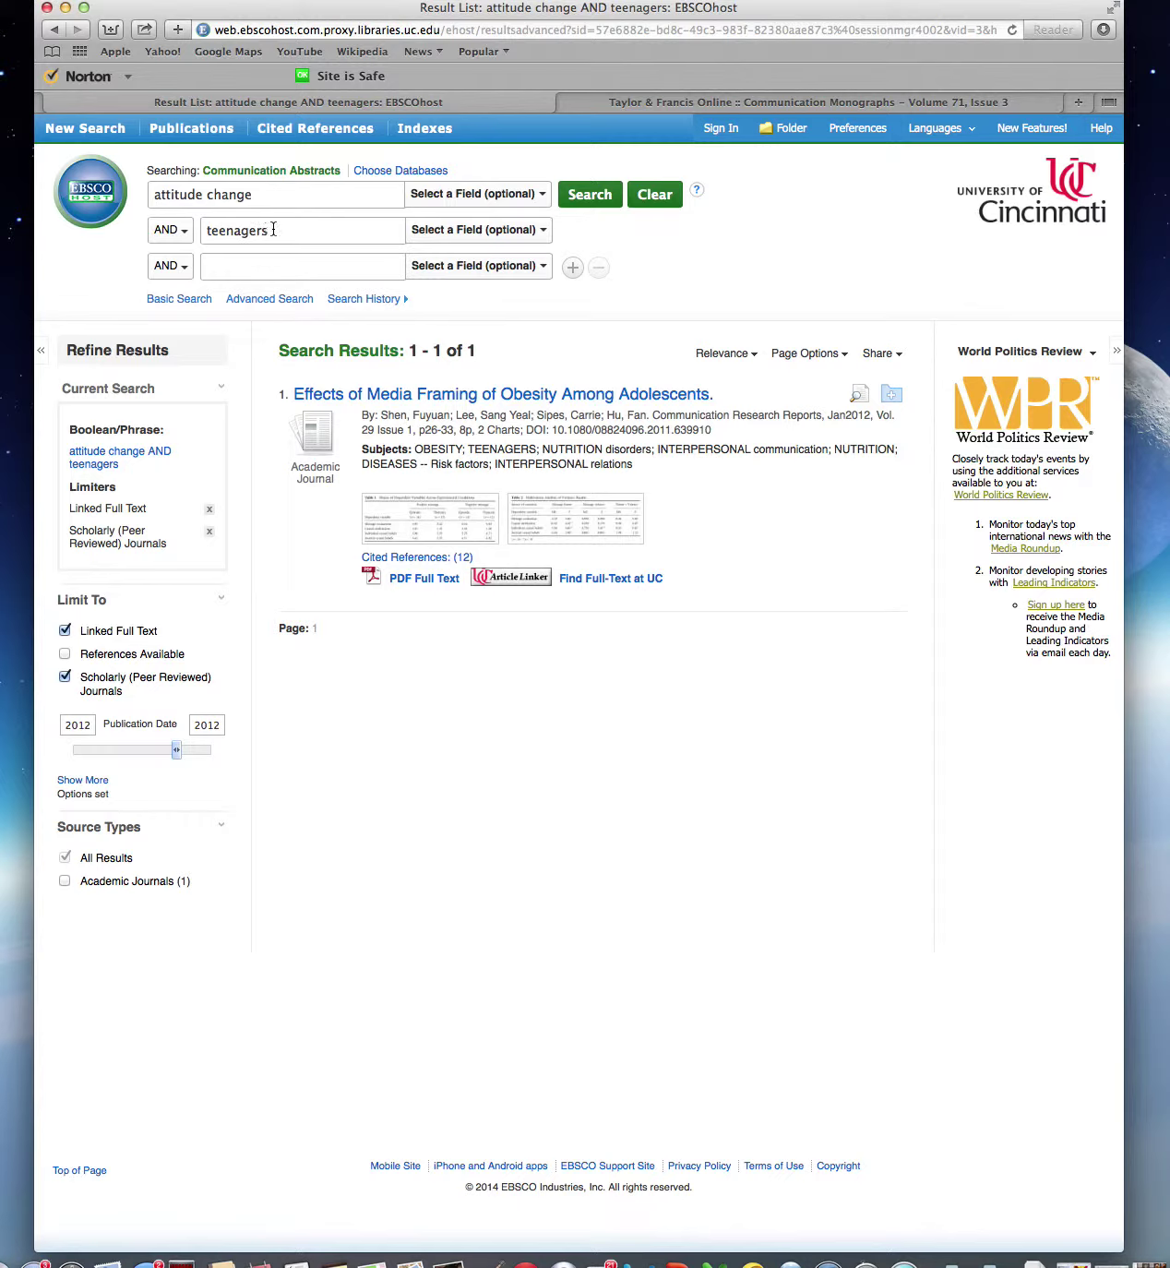
{"action": "left_click_drag", "start_coordinate": [275, 229], "coordinate": [140, 225]}
{"action": "type", "text": "young"}
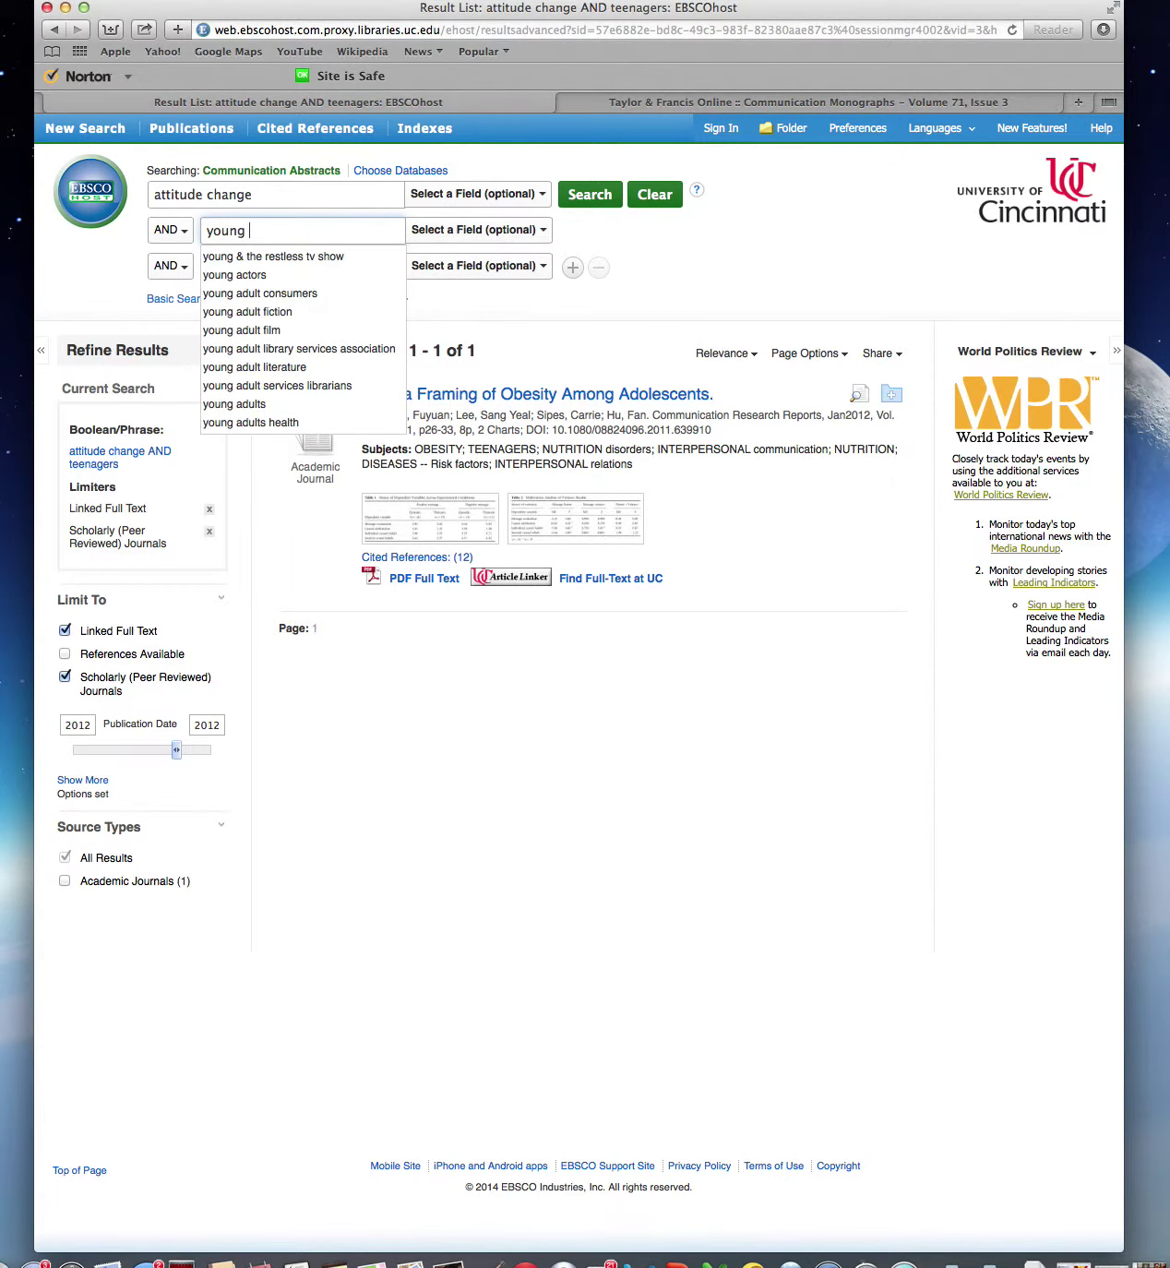
{"action": "left_click", "coordinate": [601, 196]}
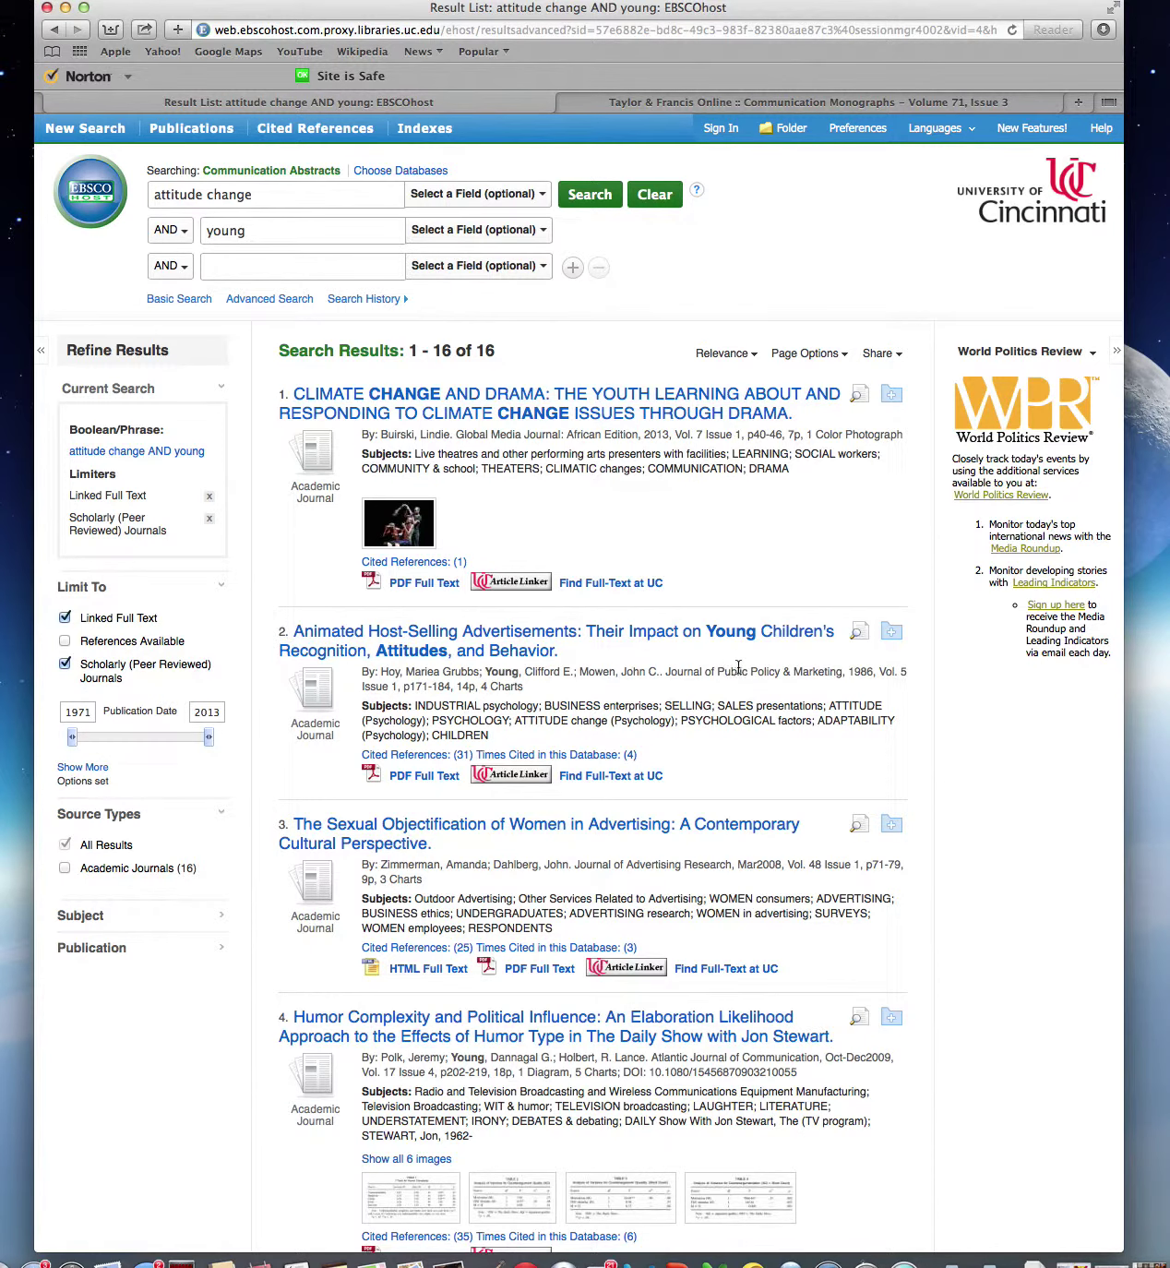
{"action": "scroll", "coordinate": [742, 627], "scroll_direction": "down", "scroll_amount": 4}
{"action": "scroll", "coordinate": [742, 624], "scroll_direction": "down", "scroll_amount": 1}
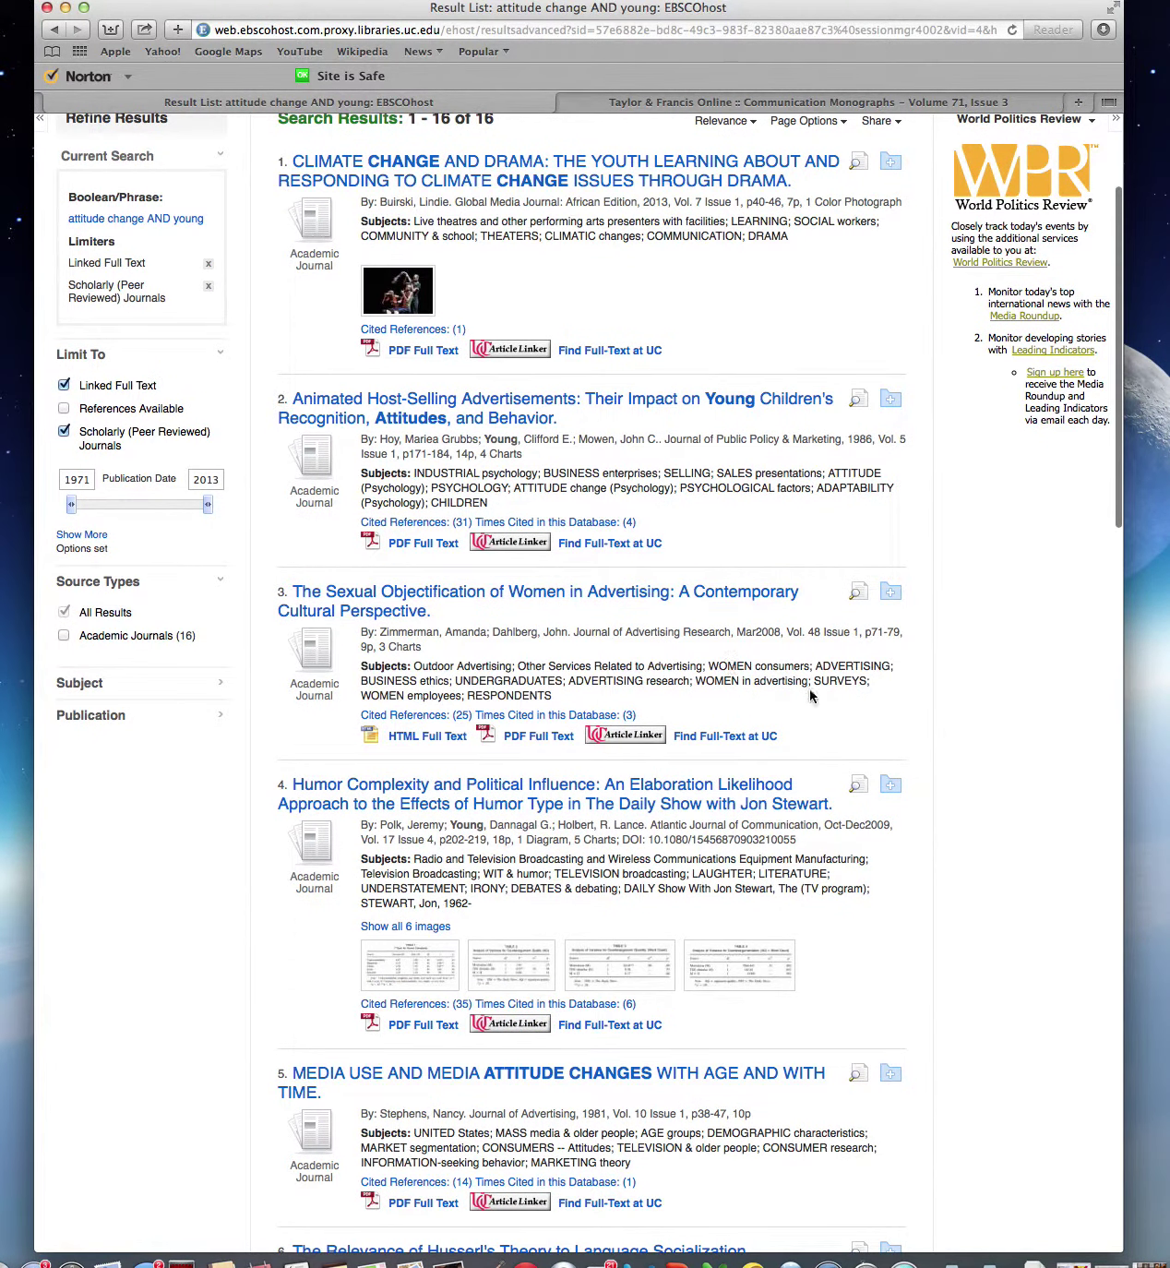
{"action": "scroll", "coordinate": [821, 696], "scroll_direction": "down", "scroll_amount": 7}
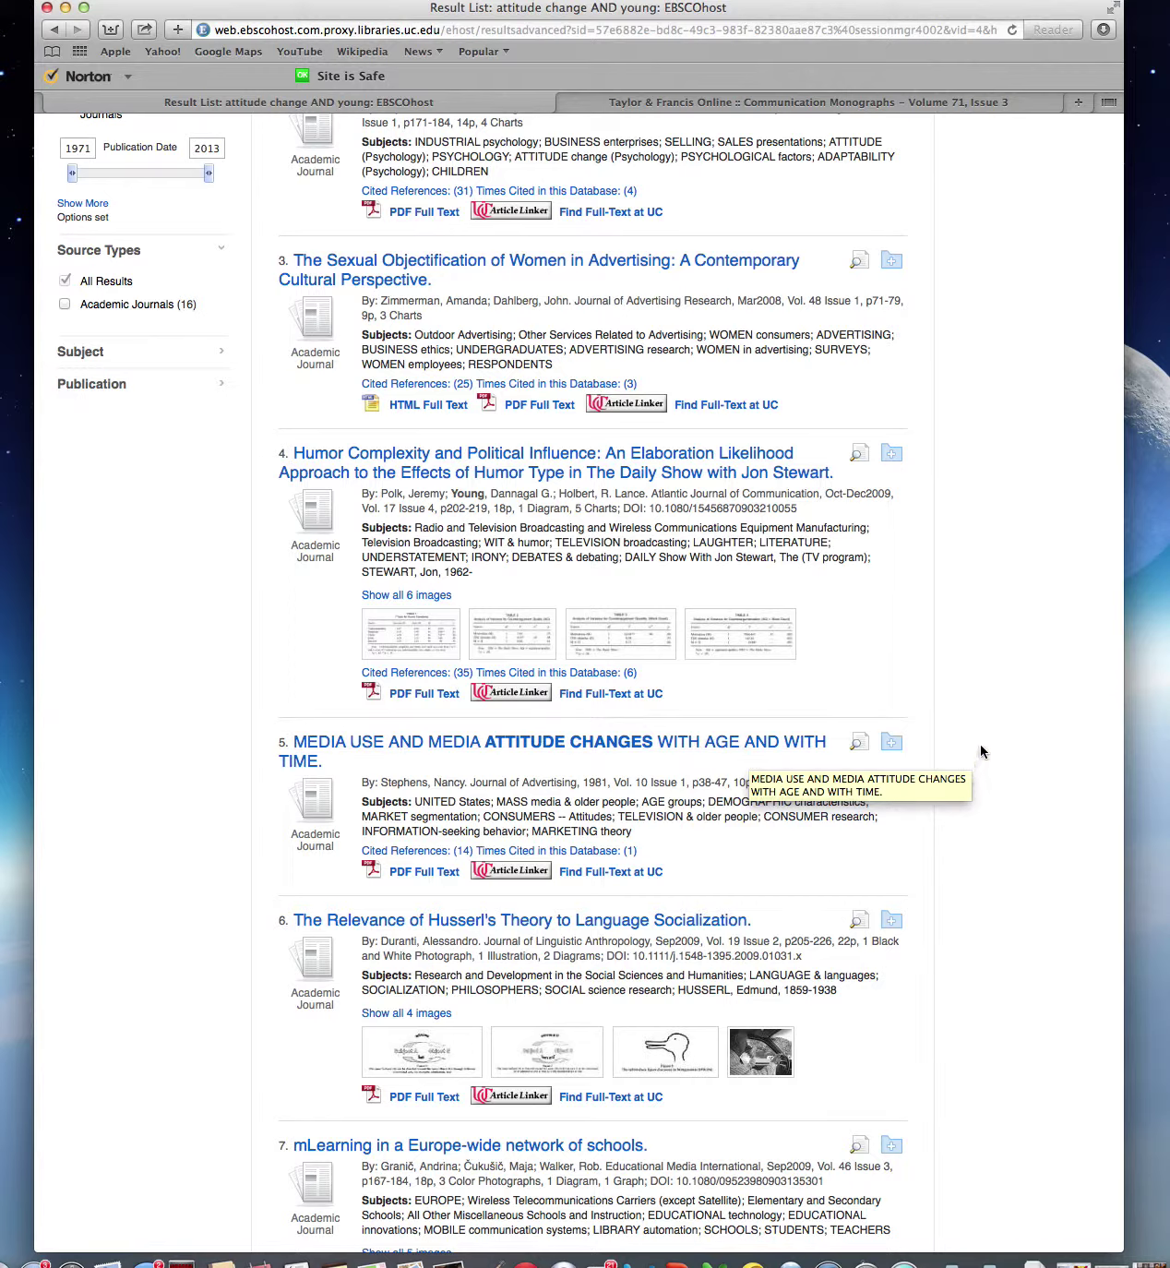
{"action": "scroll", "coordinate": [994, 238], "scroll_direction": "up", "scroll_amount": 2}
{"action": "scroll", "coordinate": [995, 239], "scroll_direction": "up", "scroll_amount": 8}
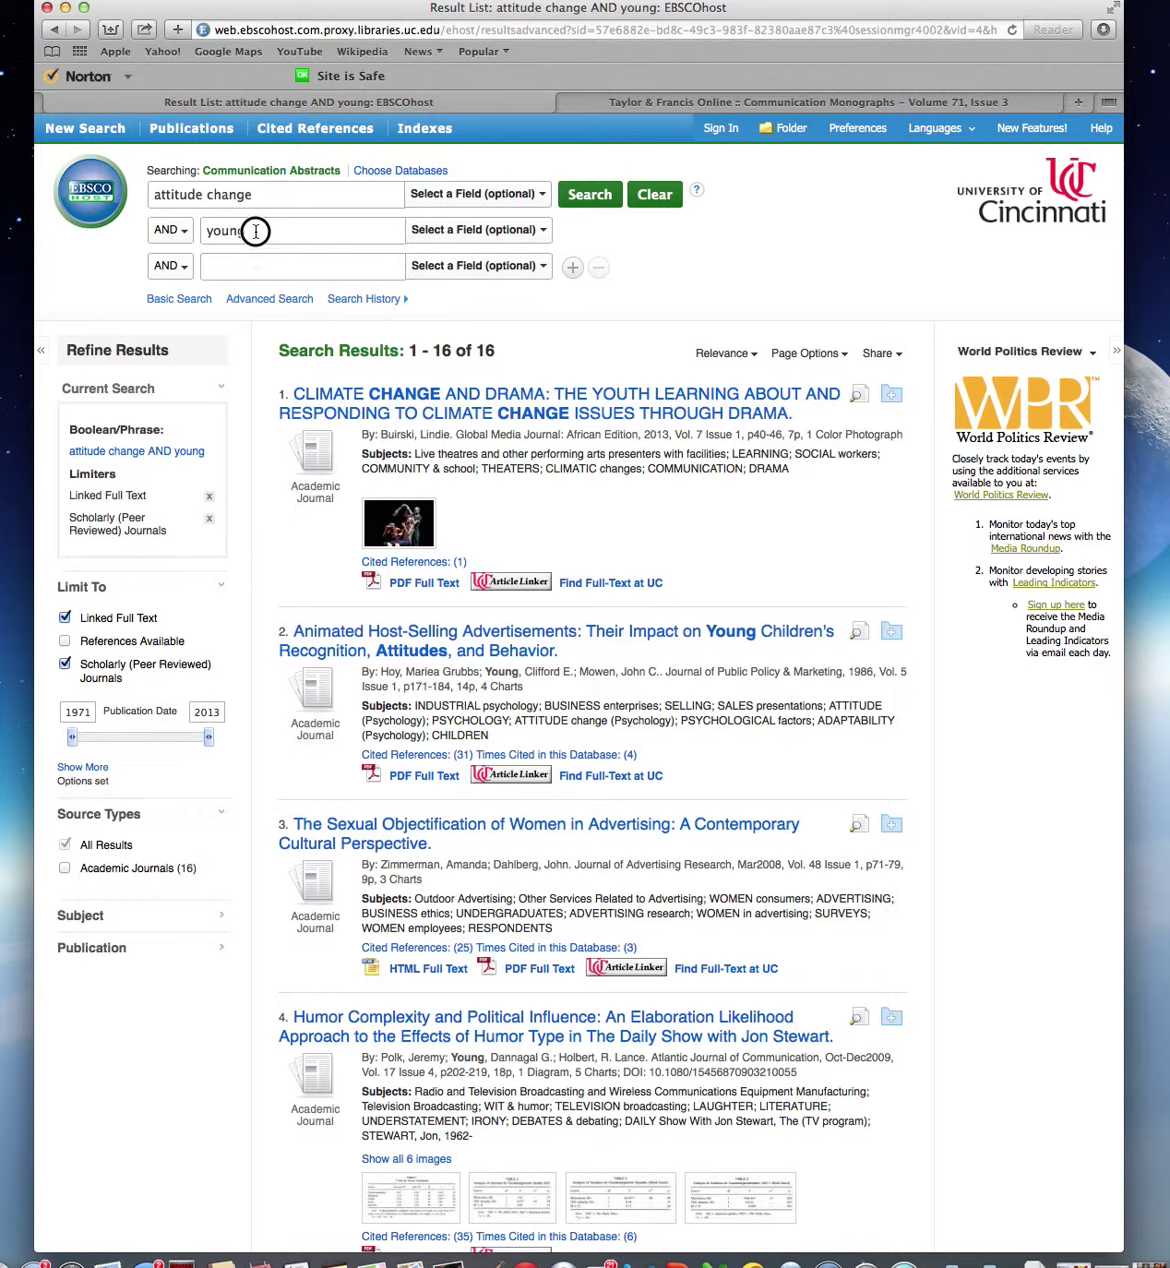
Step: Remove 'young', rerun the search for attitude change alone, and scroll down to result 17
{"action": "double_click", "coordinate": [246, 231]}
{"action": "key", "text": "BackSpace"}
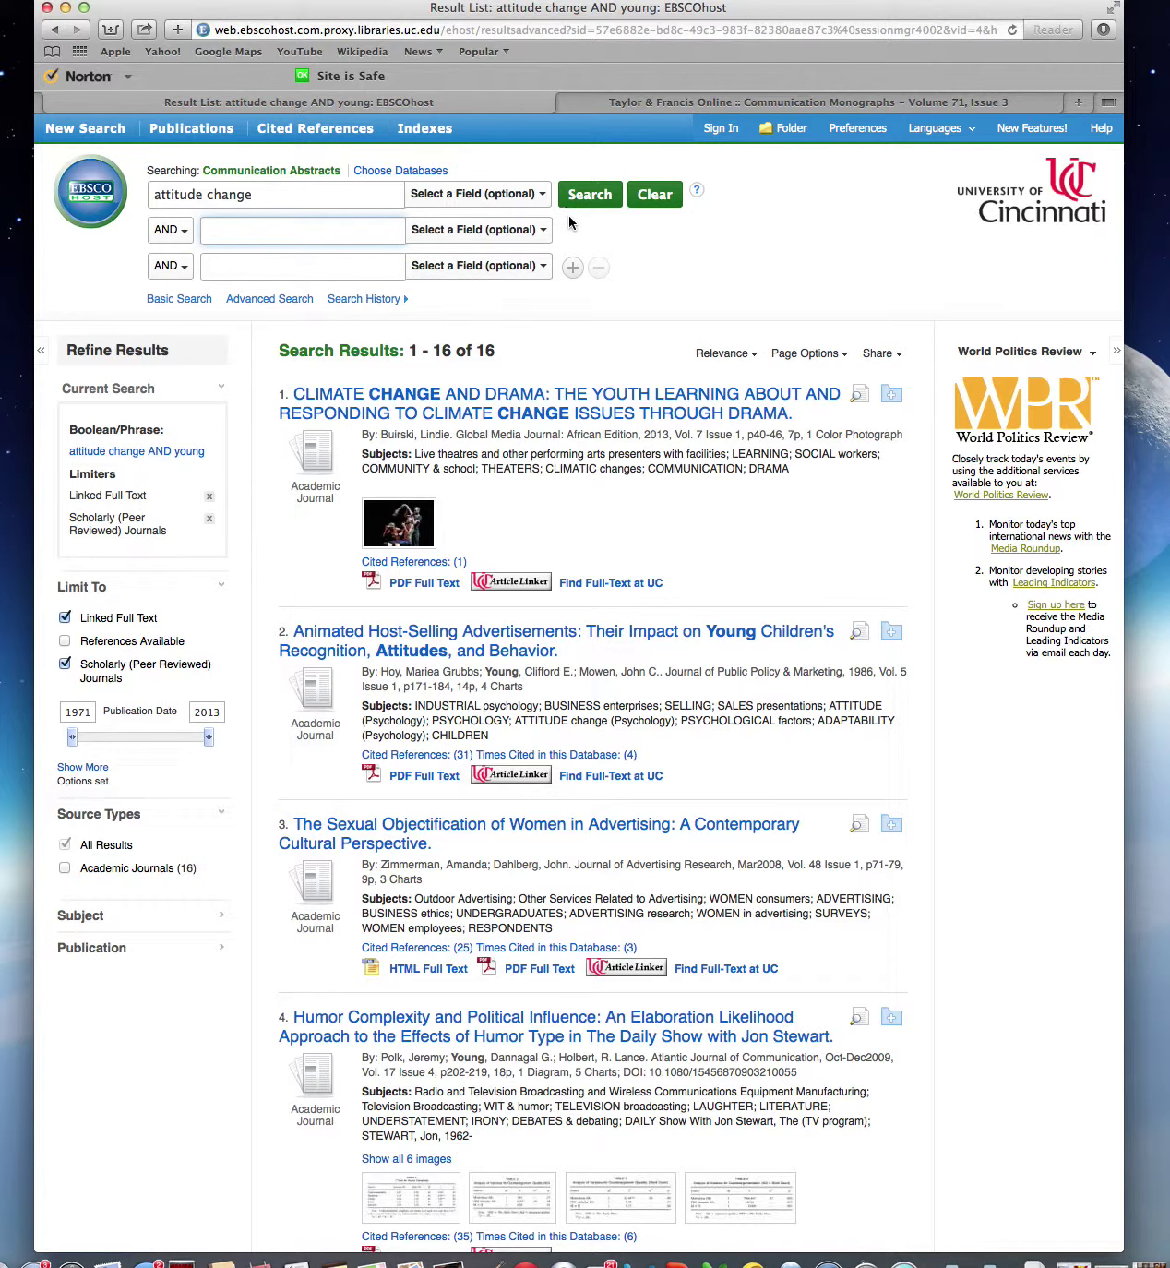
{"action": "left_click", "coordinate": [581, 201]}
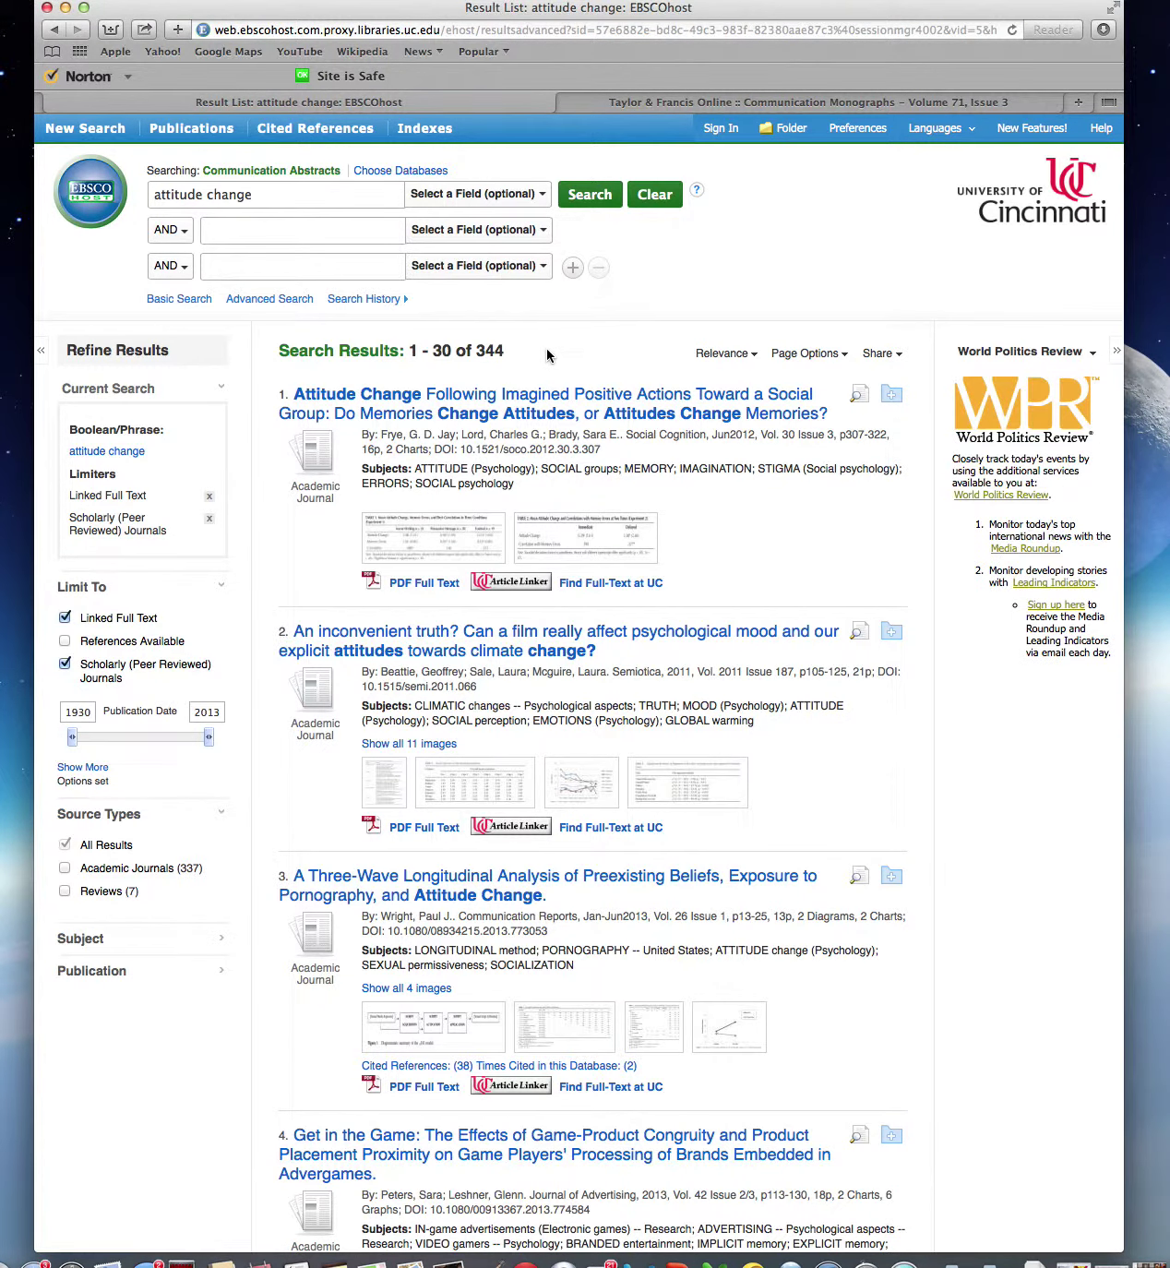
{"action": "scroll", "coordinate": [600, 365], "scroll_direction": "down", "scroll_amount": 5}
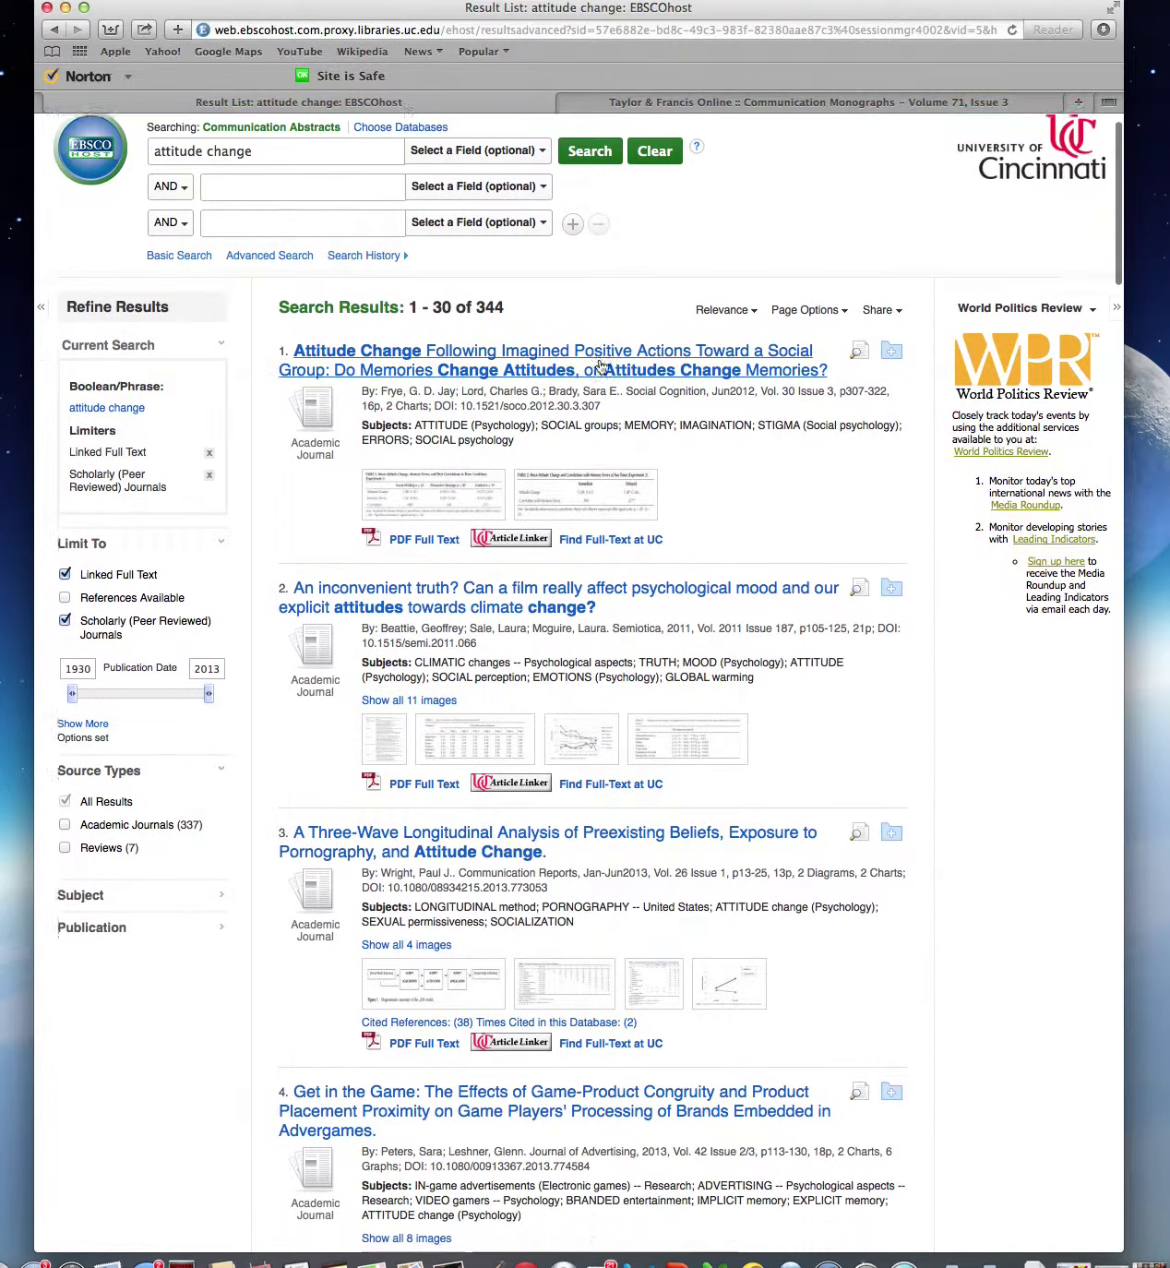
{"action": "scroll", "coordinate": [599, 364], "scroll_direction": "down", "scroll_amount": 10}
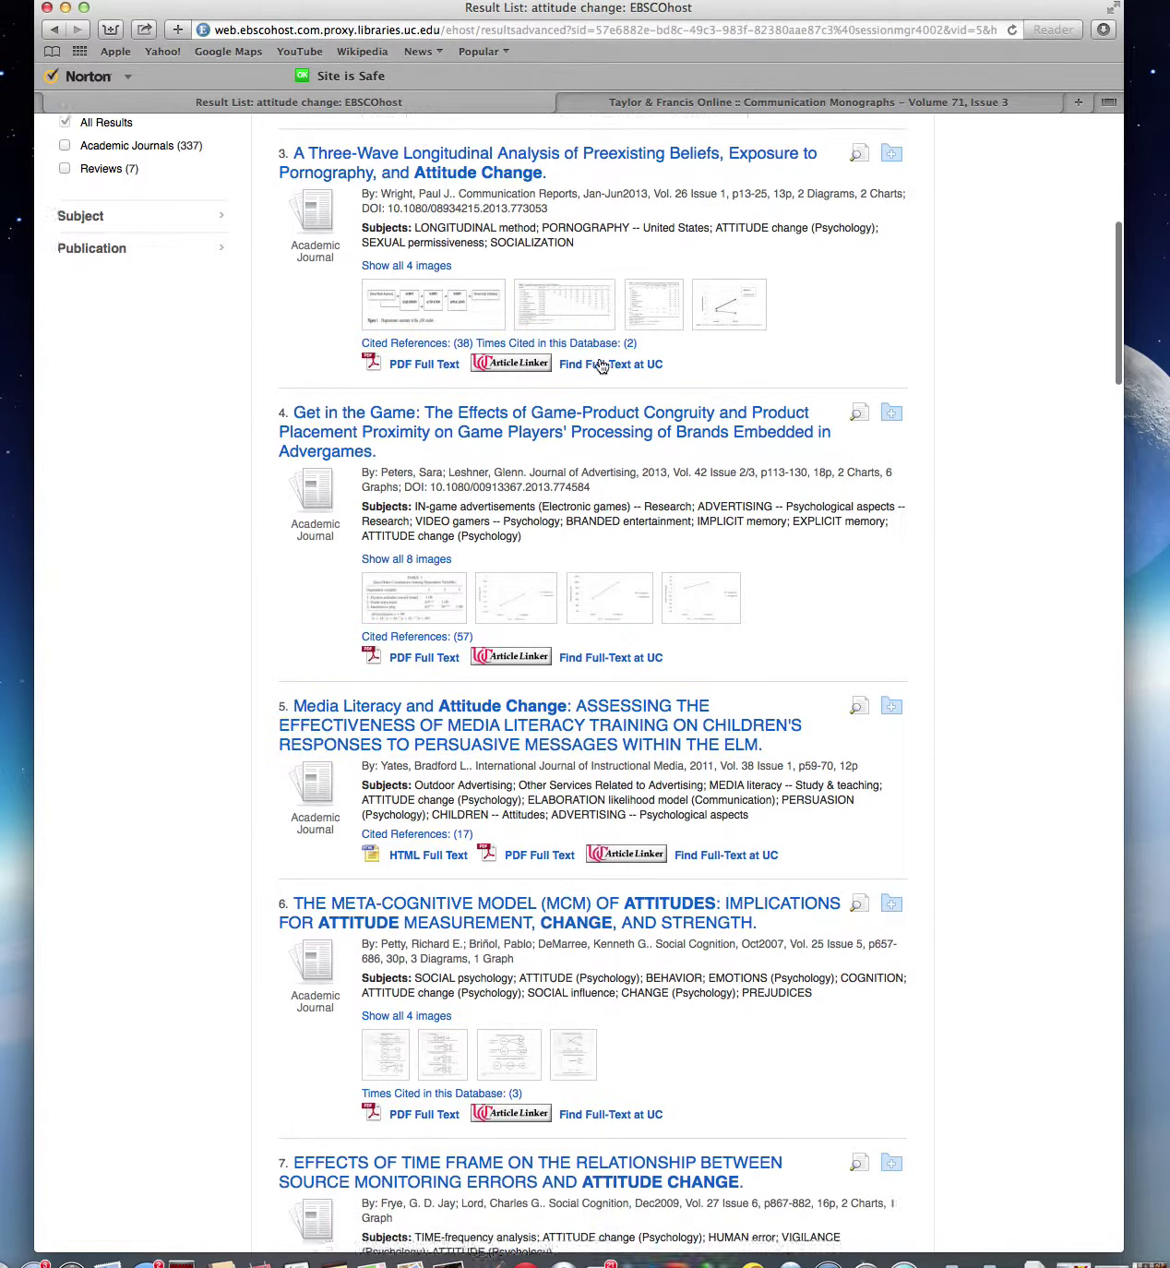
{"action": "scroll", "coordinate": [600, 366], "scroll_direction": "down", "scroll_amount": 6}
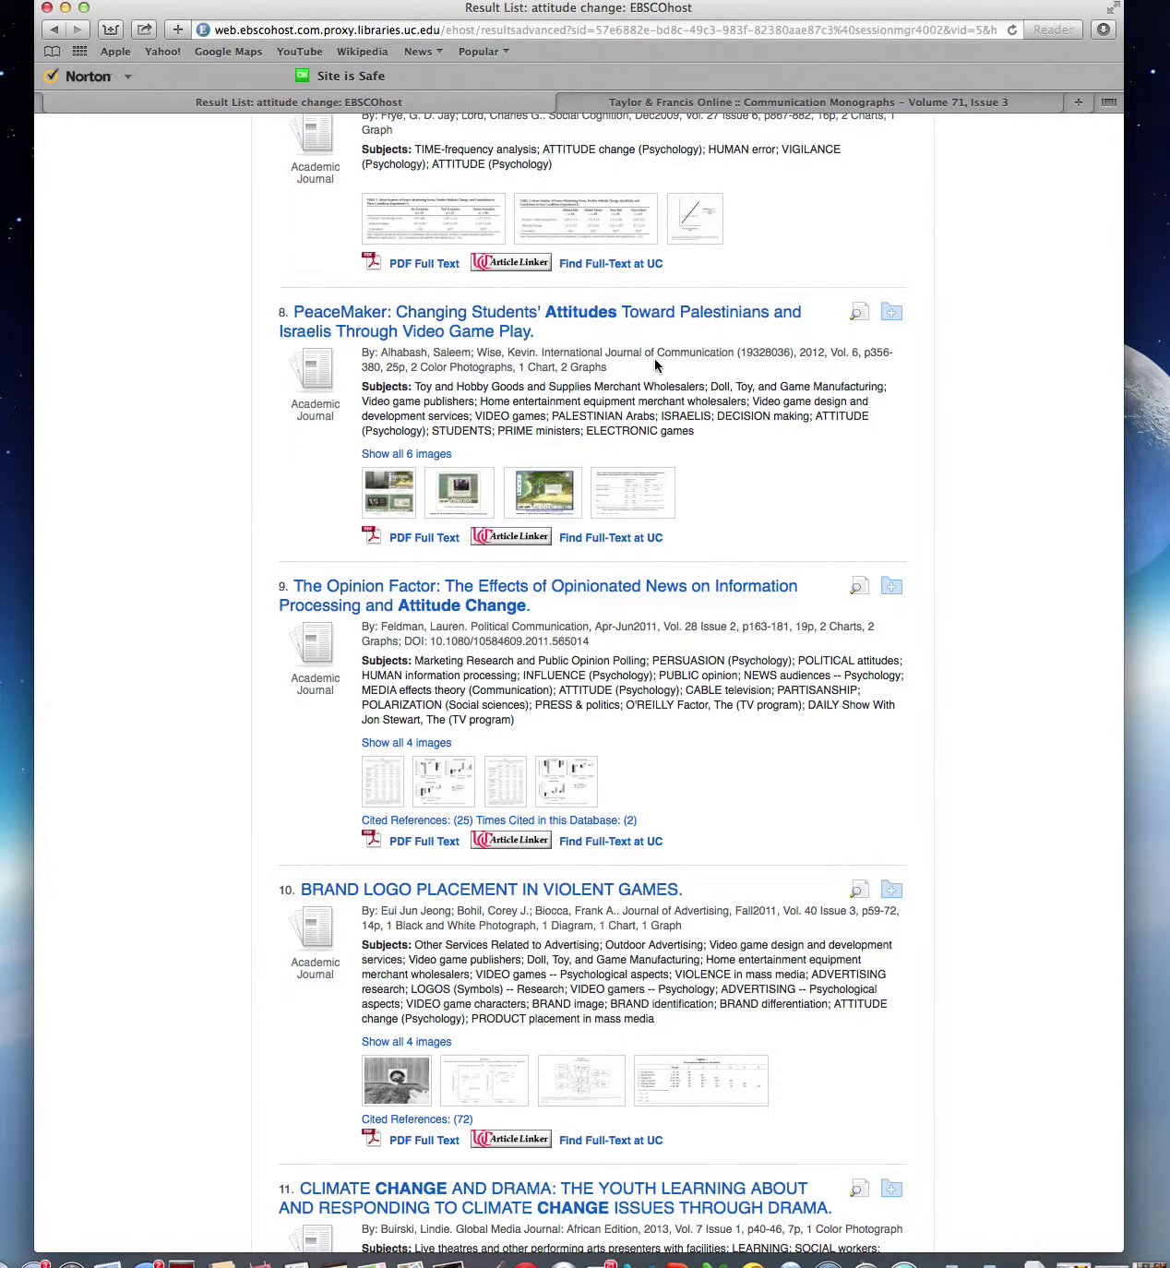
{"action": "scroll", "coordinate": [637, 360], "scroll_direction": "down", "scroll_amount": 6}
{"action": "scroll", "coordinate": [656, 362], "scroll_direction": "down", "scroll_amount": 9}
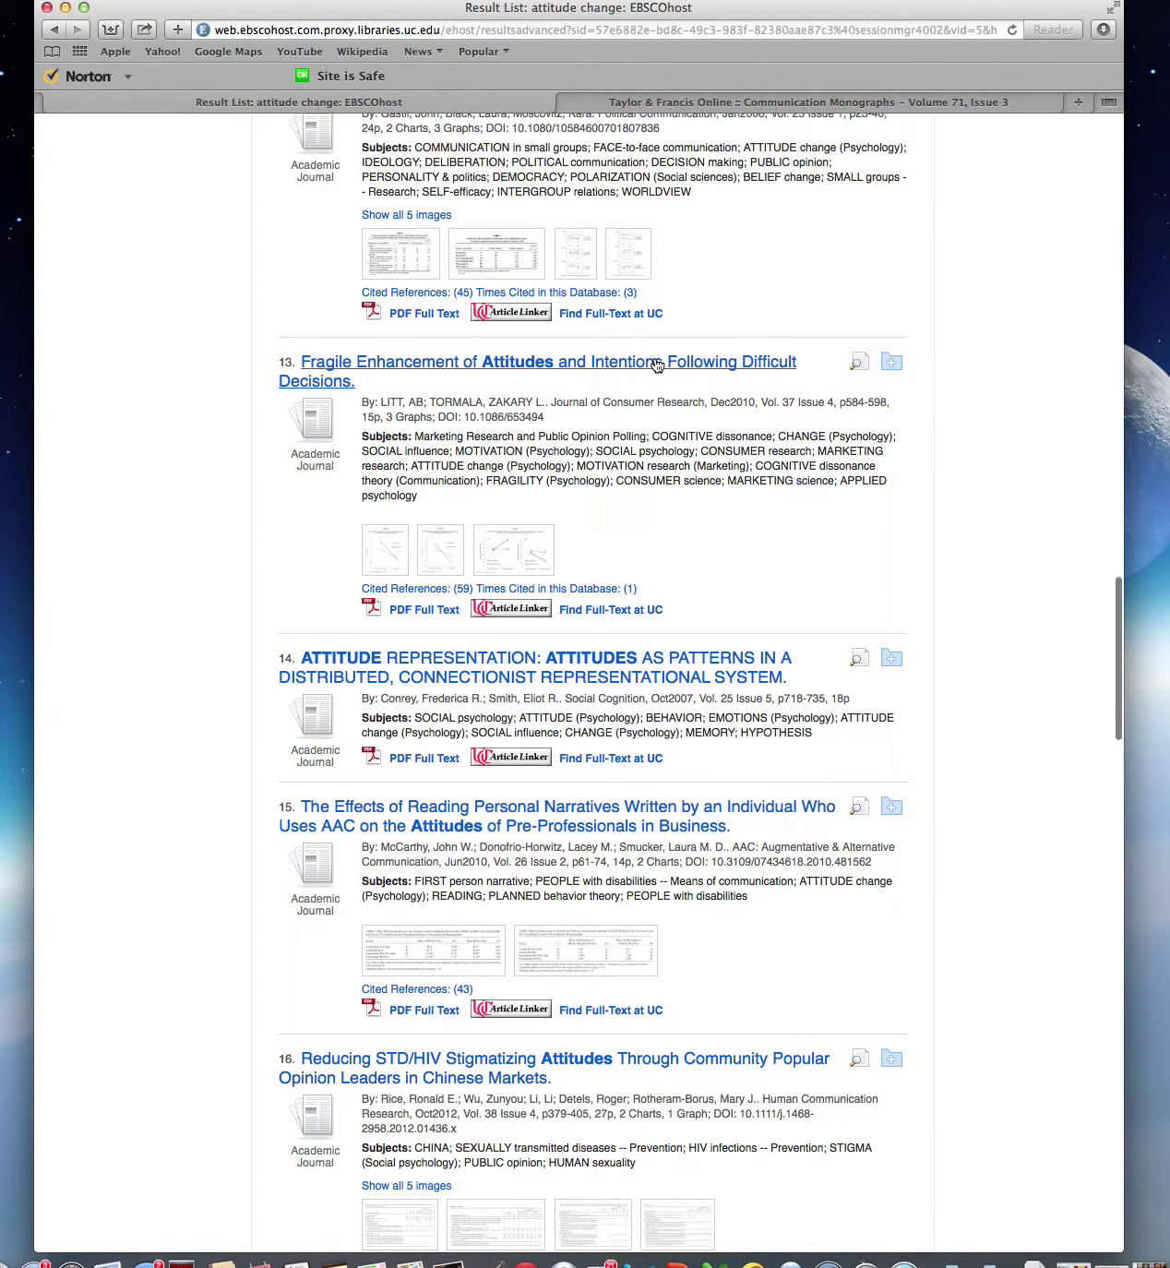
{"action": "scroll", "coordinate": [665, 363], "scroll_direction": "up", "scroll_amount": 1}
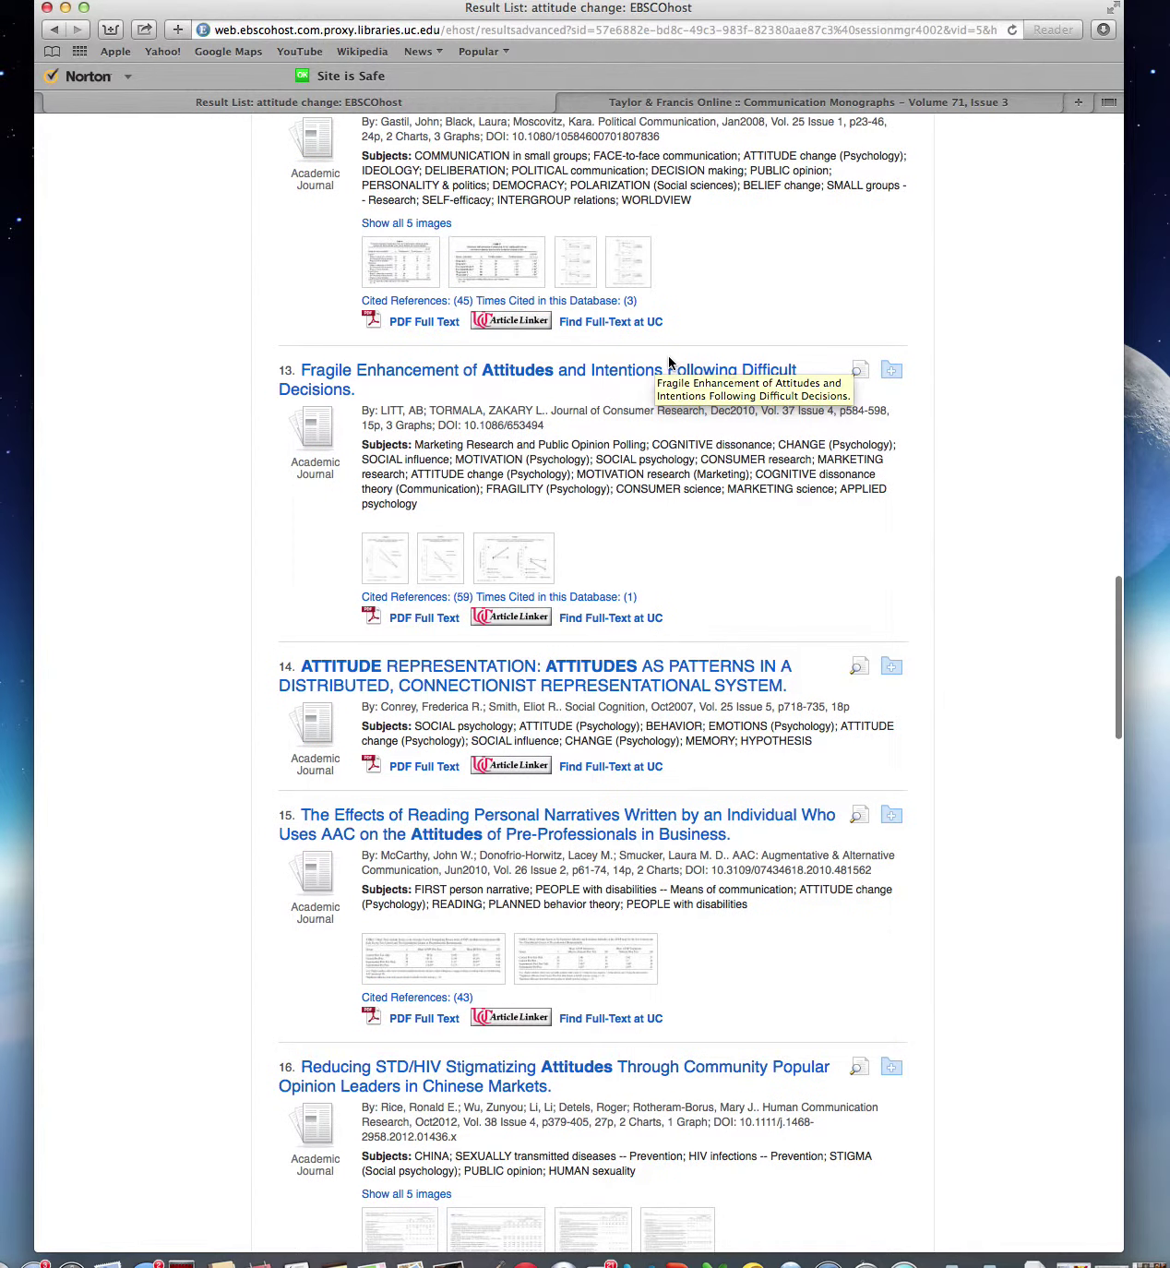
{"action": "scroll", "coordinate": [674, 367], "scroll_direction": "up", "scroll_amount": 1}
{"action": "scroll", "coordinate": [675, 368], "scroll_direction": "down", "scroll_amount": 3}
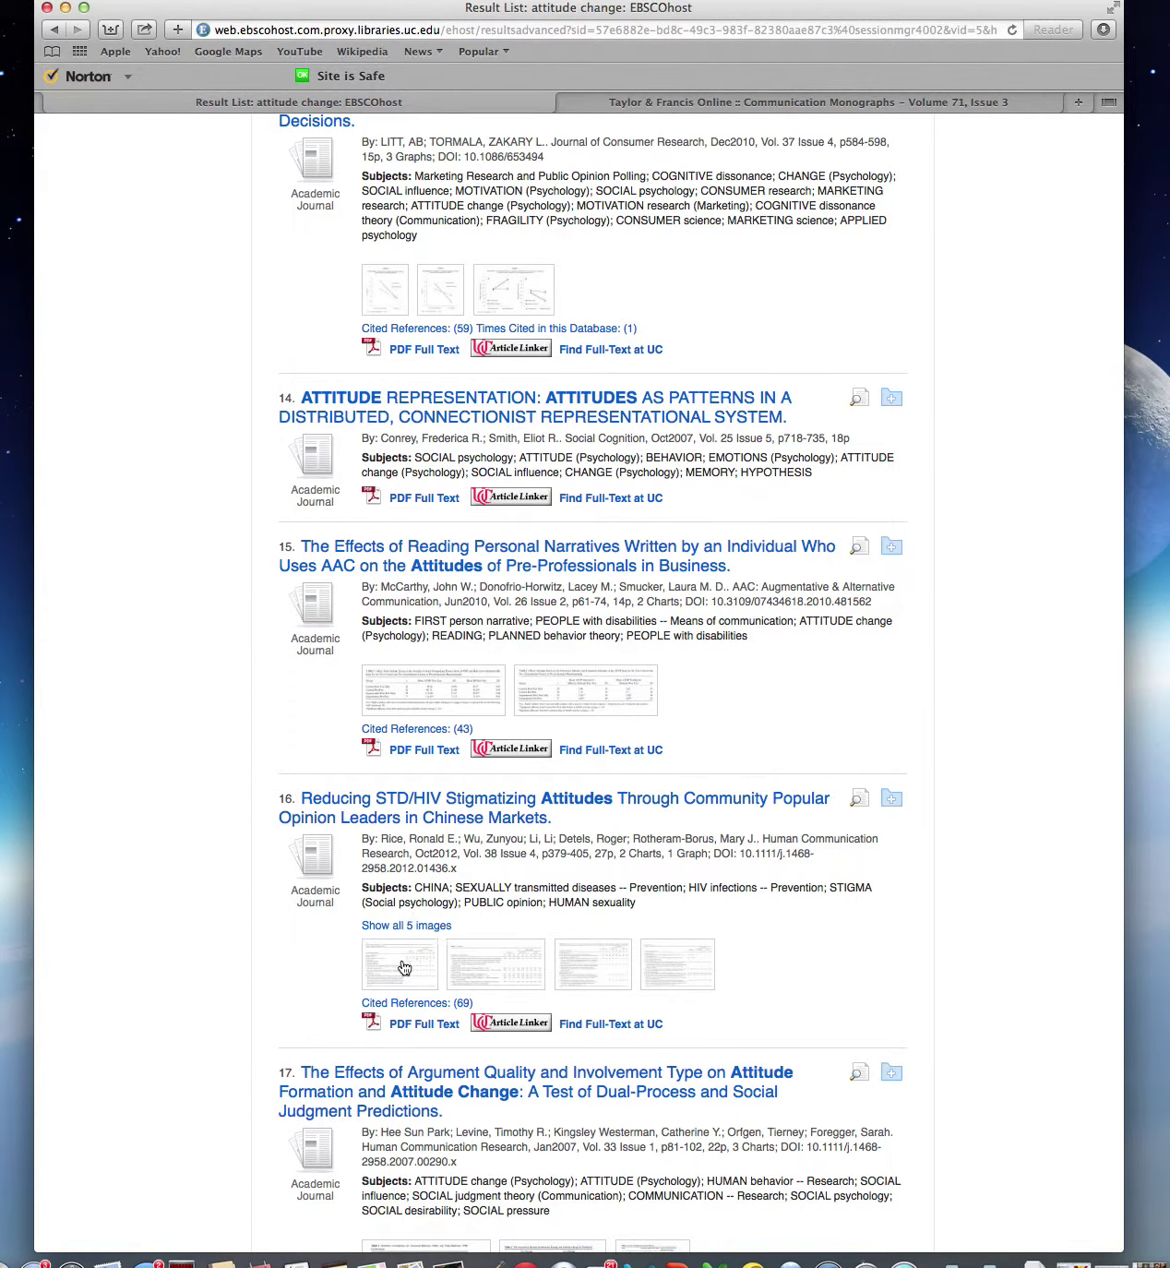
{"action": "left_click", "coordinate": [377, 1073]}
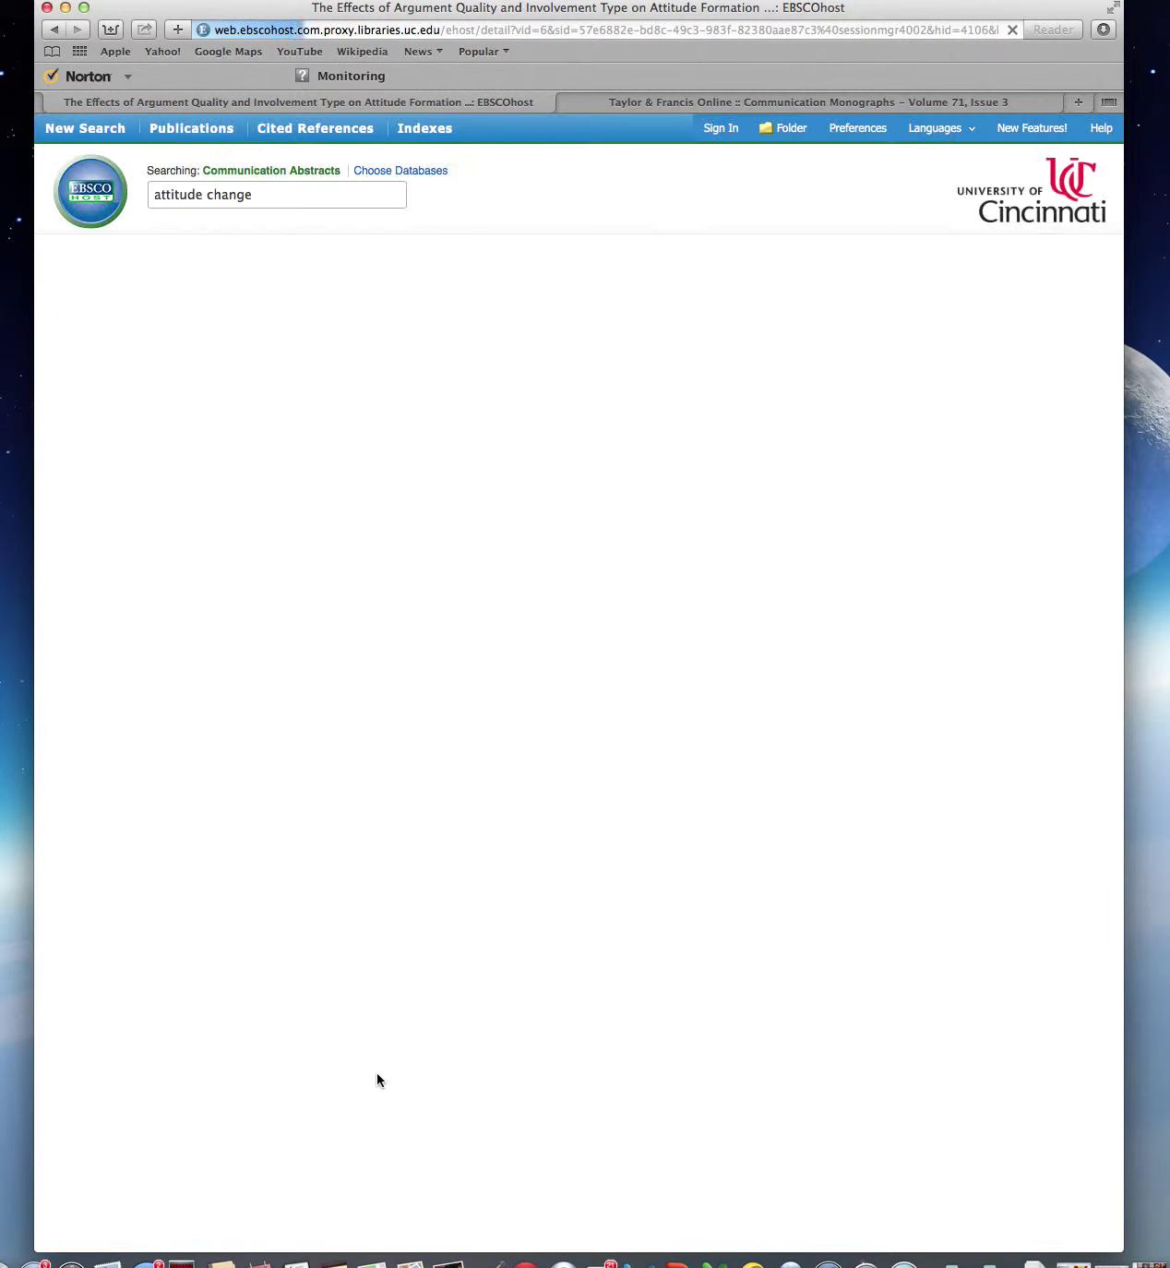
{"action": "scroll", "coordinate": [604, 880], "scroll_direction": "down", "scroll_amount": 3}
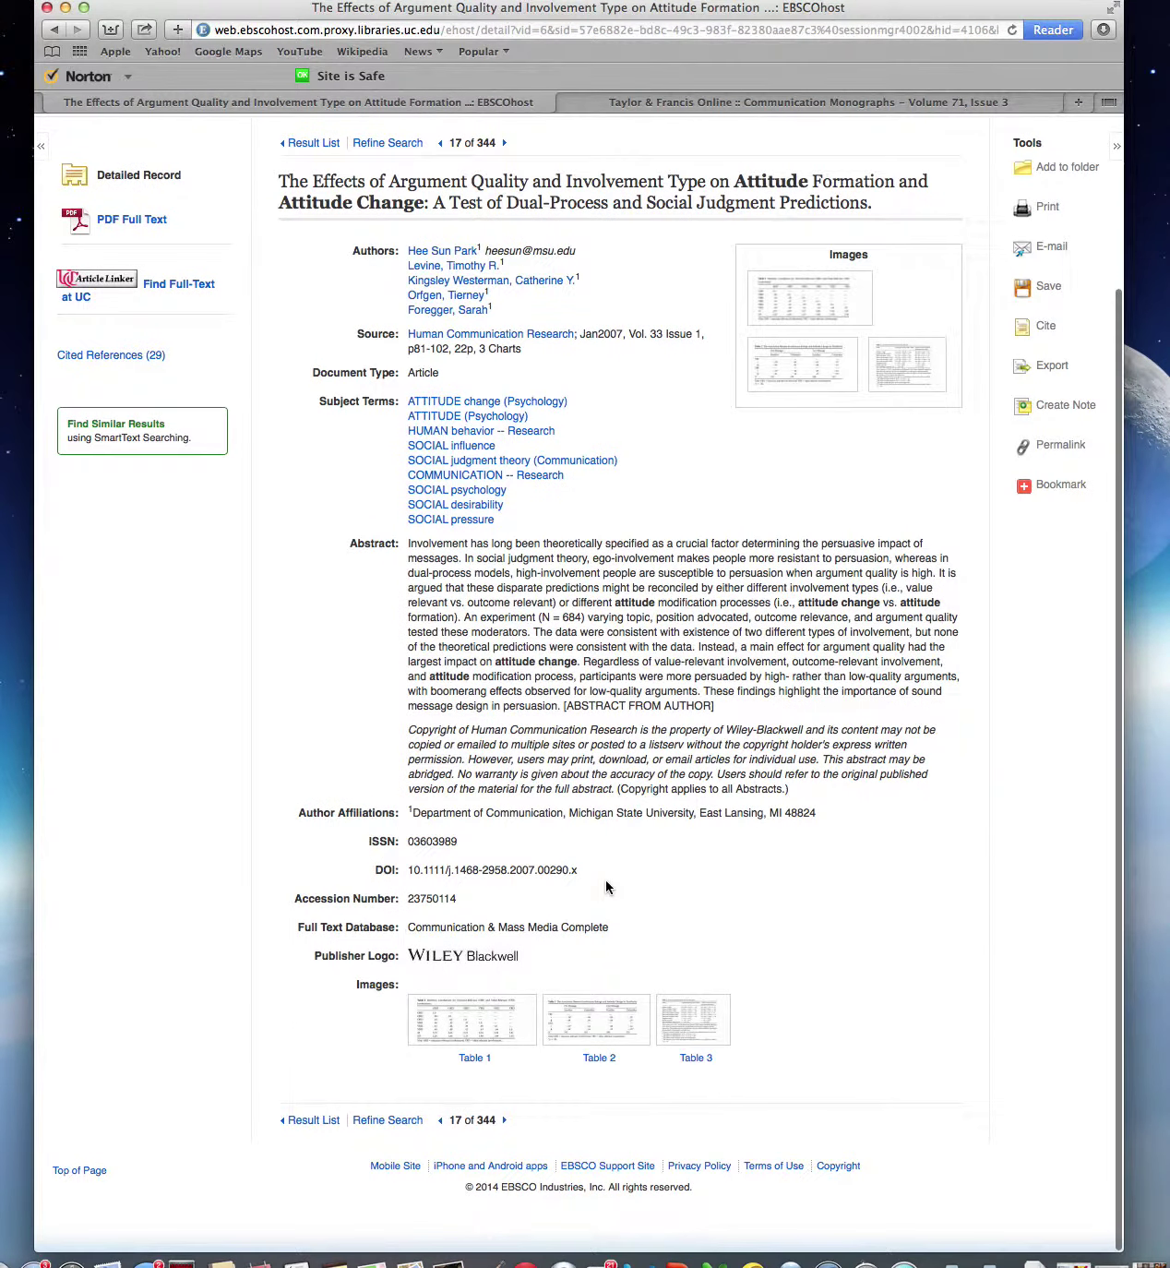
{"action": "left_click", "coordinate": [116, 222]}
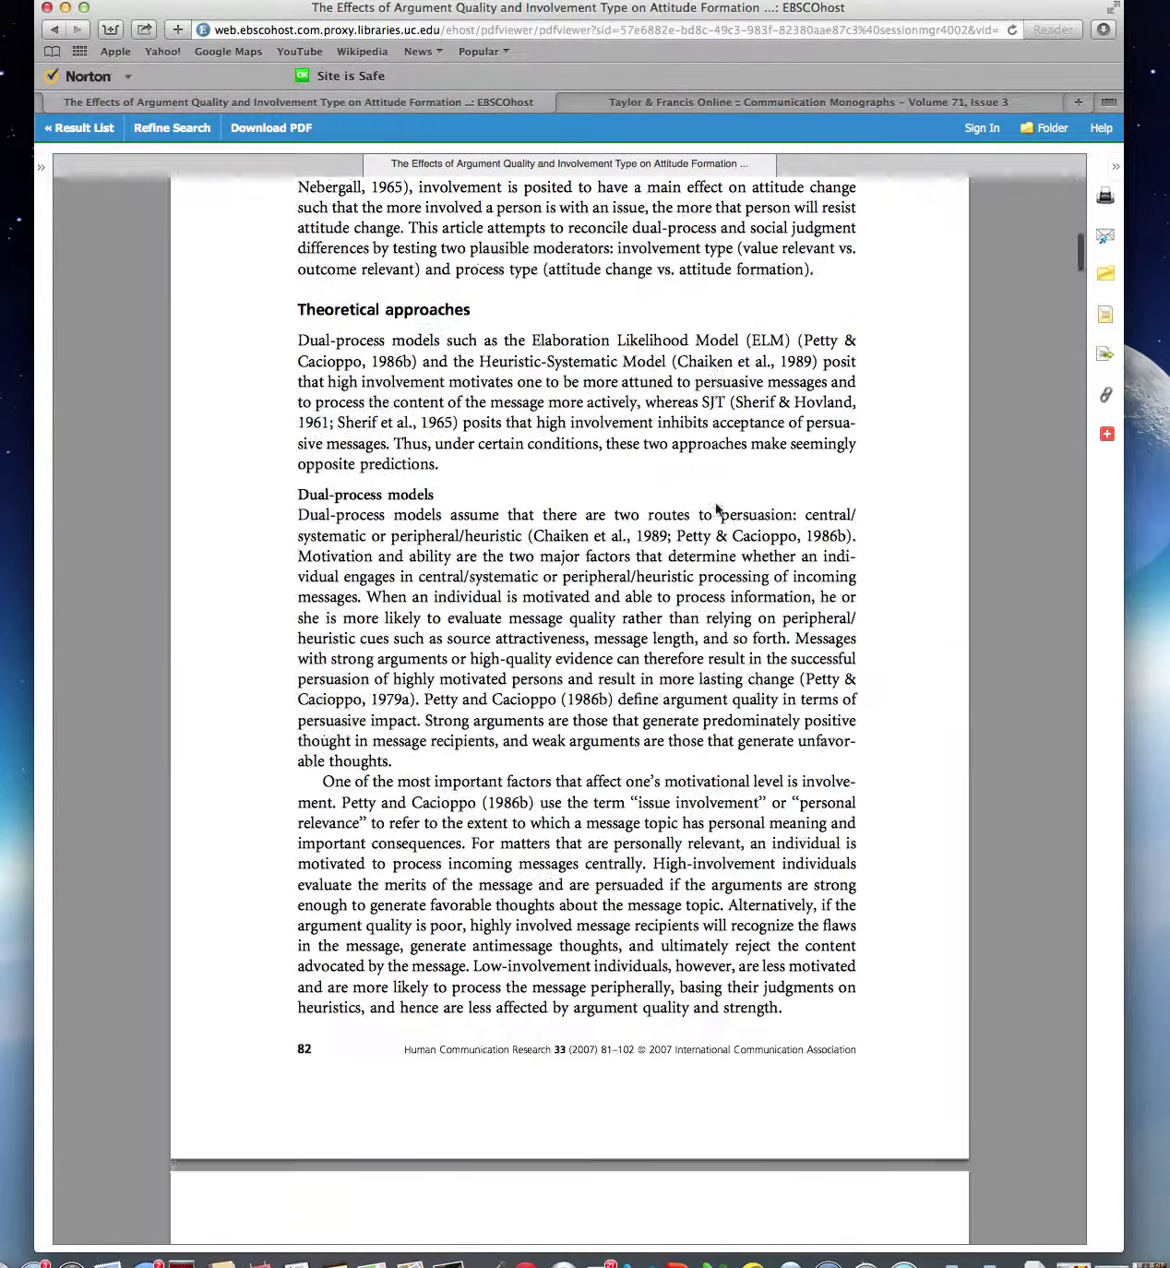
{"action": "scroll", "coordinate": [717, 506], "scroll_direction": "down", "scroll_amount": 20}
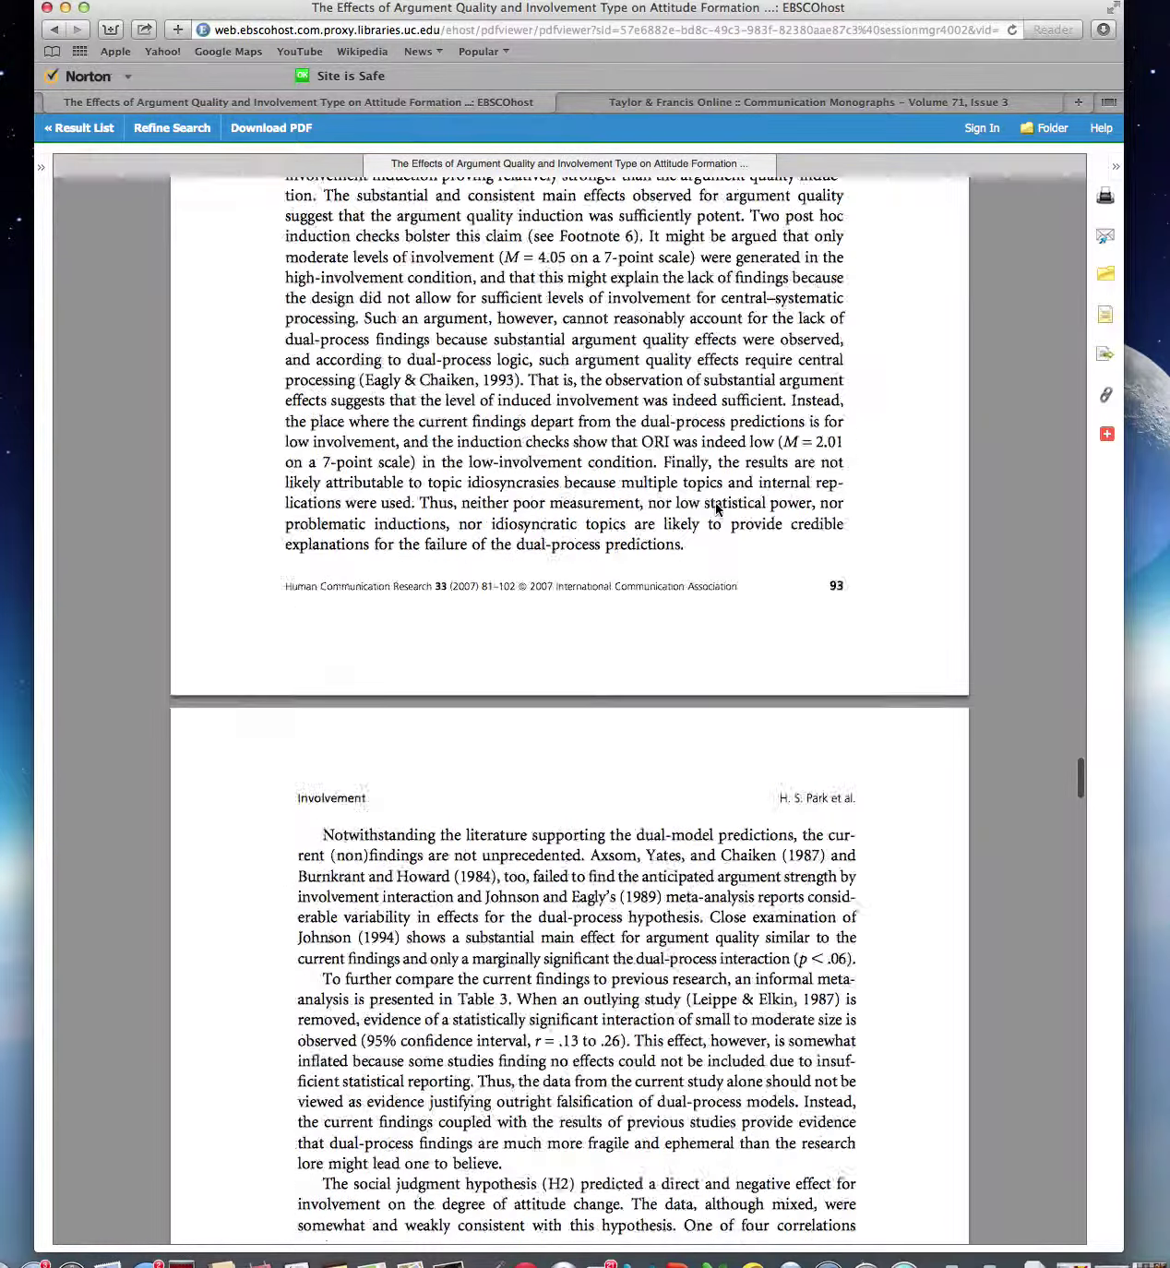
{"action": "scroll", "coordinate": [718, 506], "scroll_direction": "down", "scroll_amount": 20}
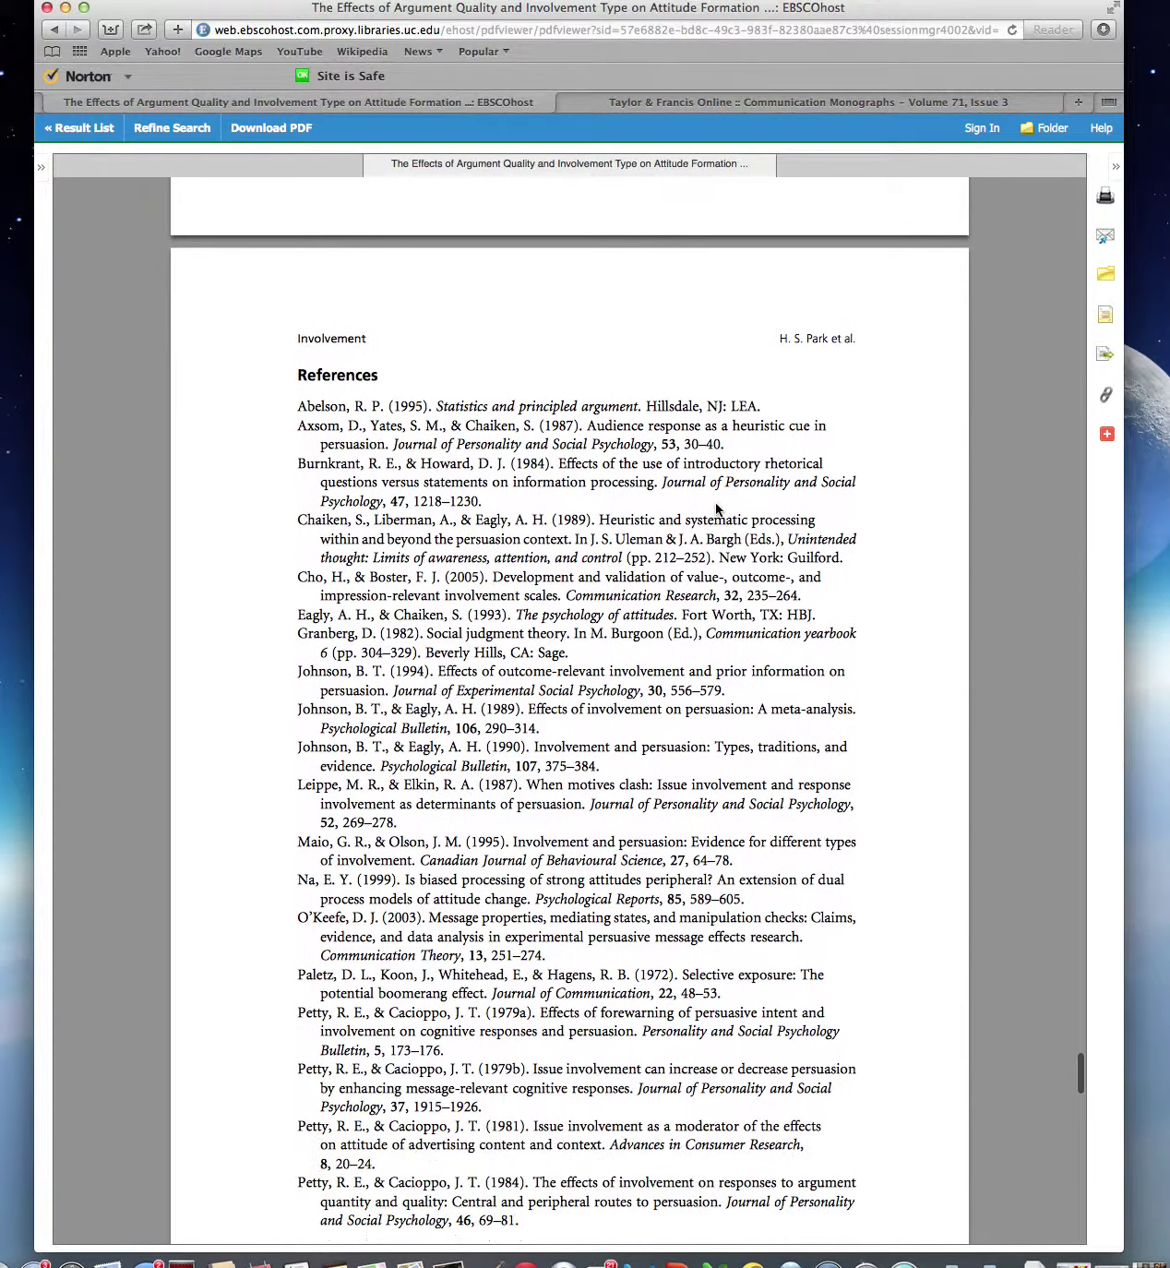
{"action": "scroll", "coordinate": [717, 507], "scroll_direction": "down", "scroll_amount": 5}
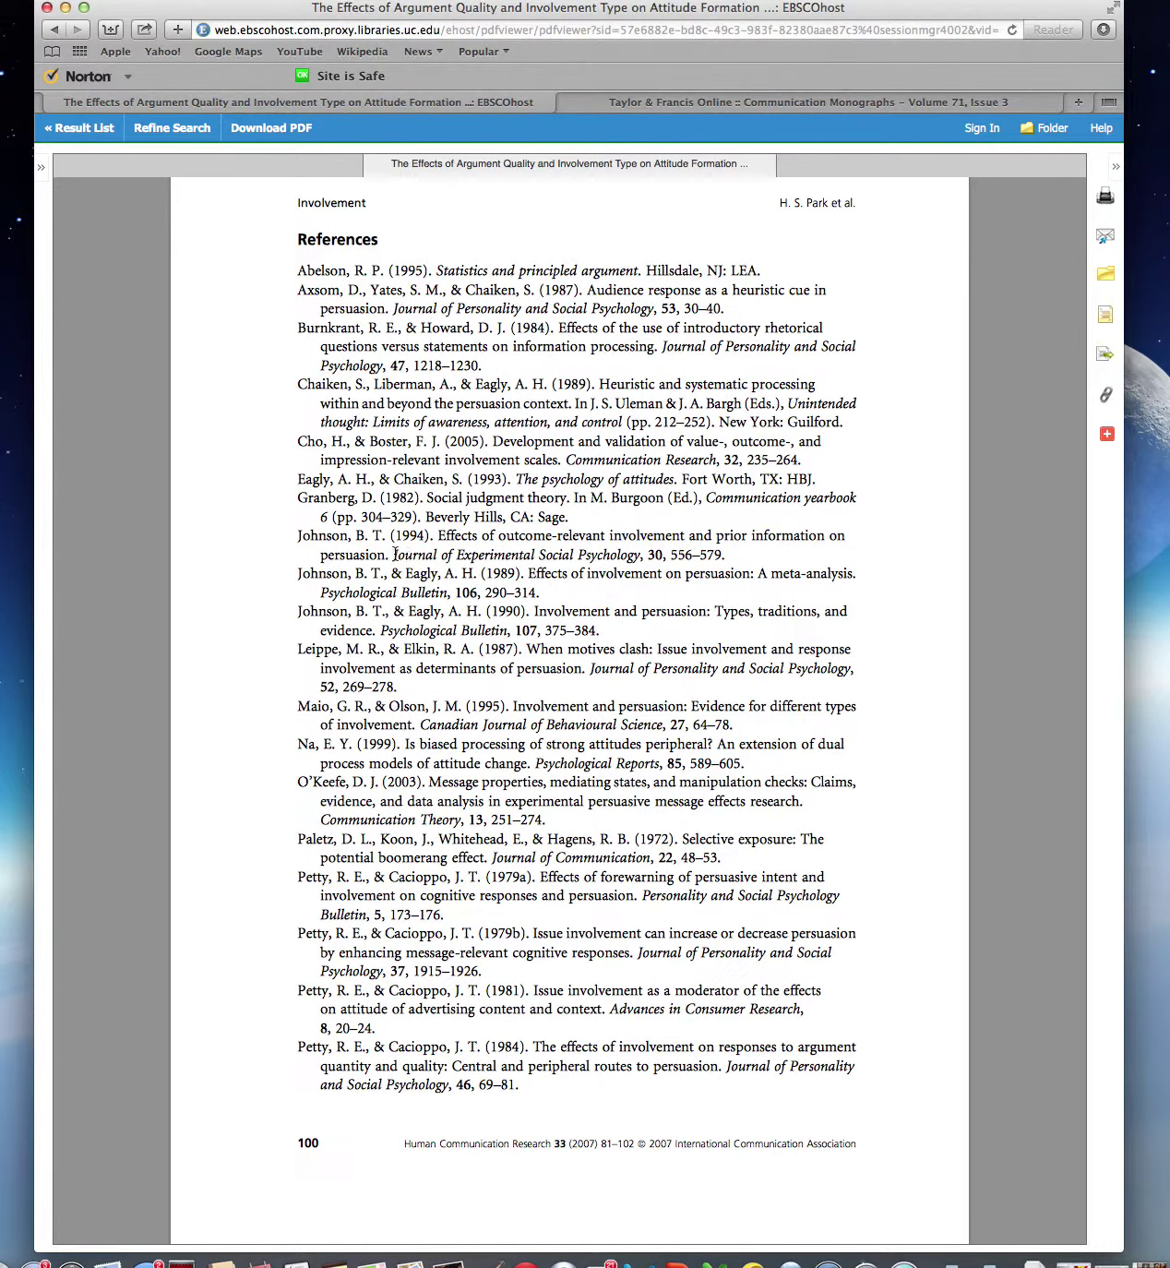
{"action": "scroll", "coordinate": [674, 558], "scroll_direction": "up", "scroll_amount": 1}
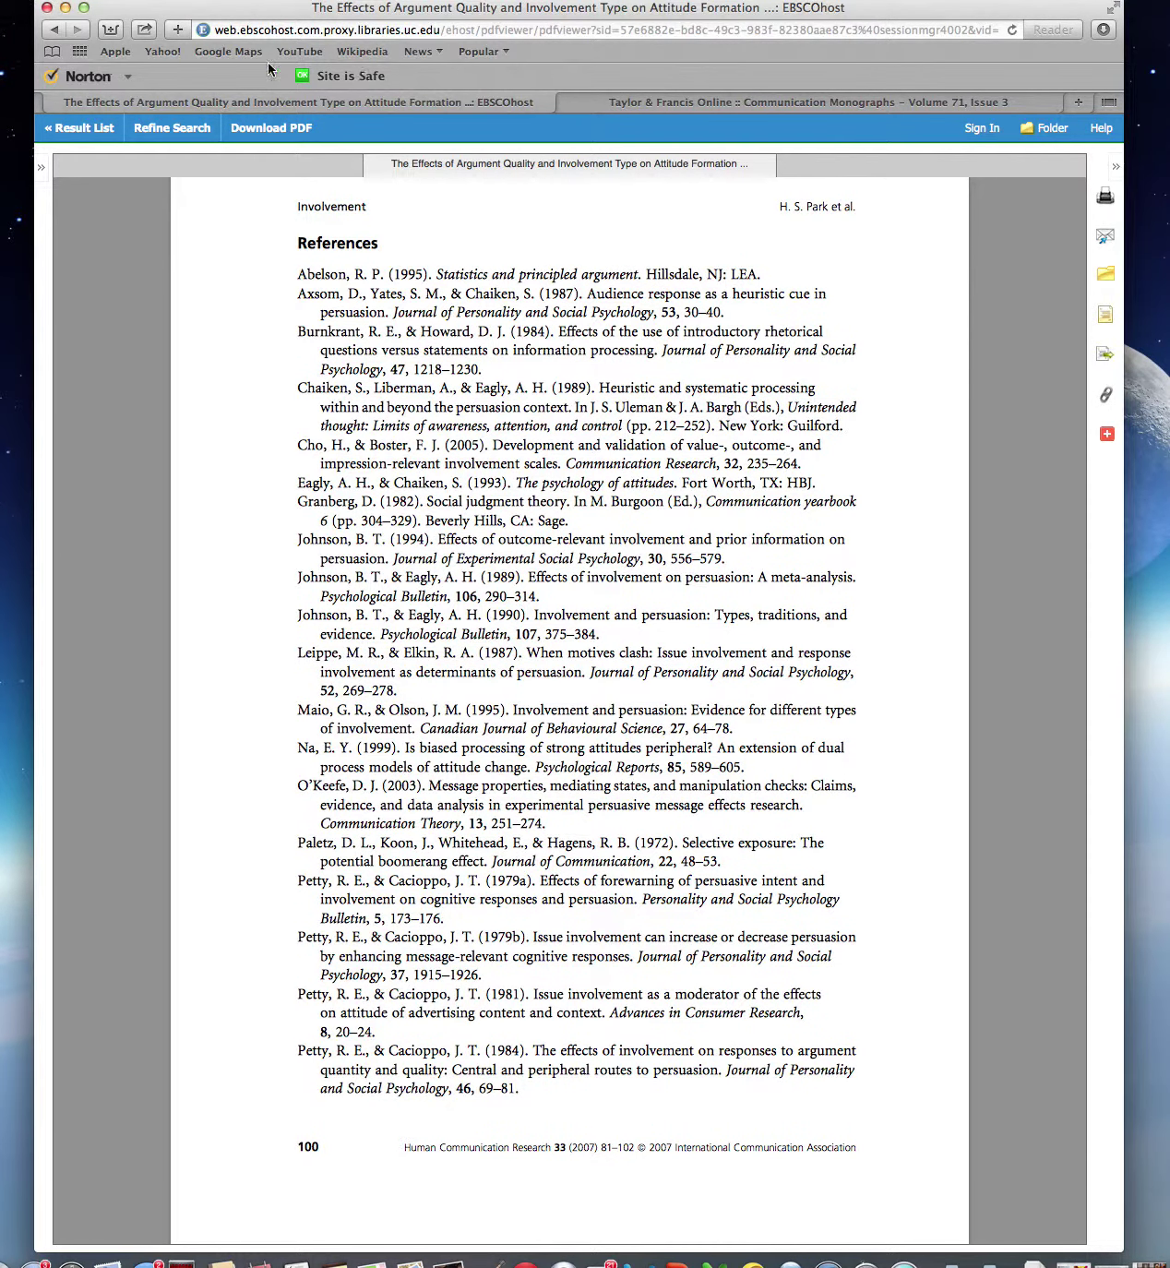
{"action": "left_click", "coordinate": [53, 31]}
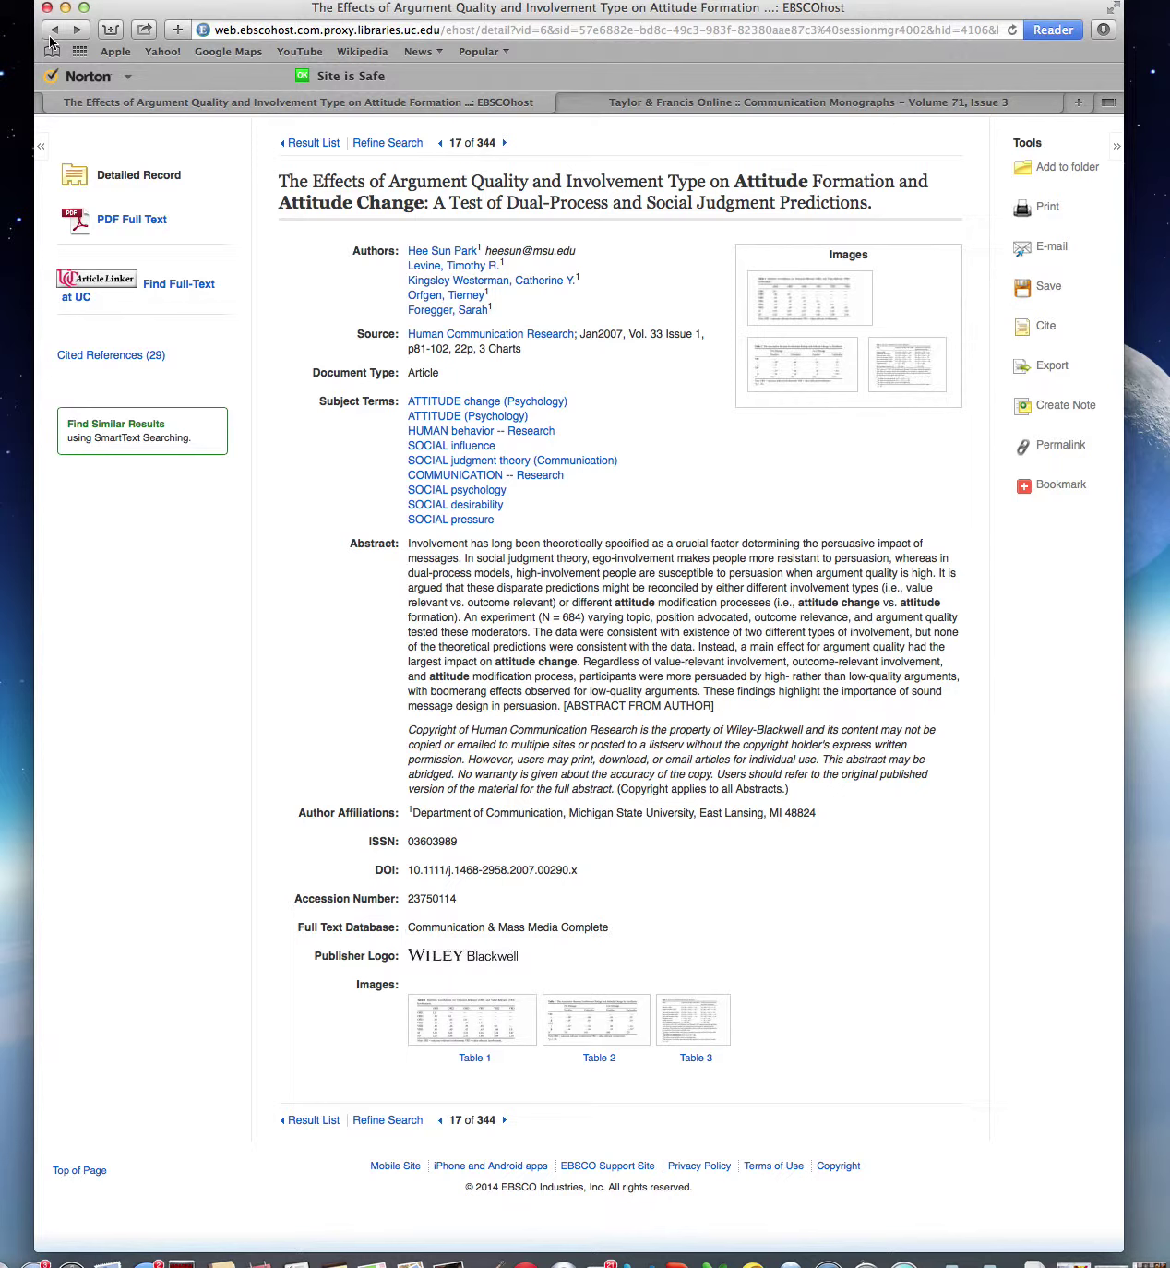
{"action": "scroll", "coordinate": [268, 140], "scroll_direction": "up", "scroll_amount": 5}
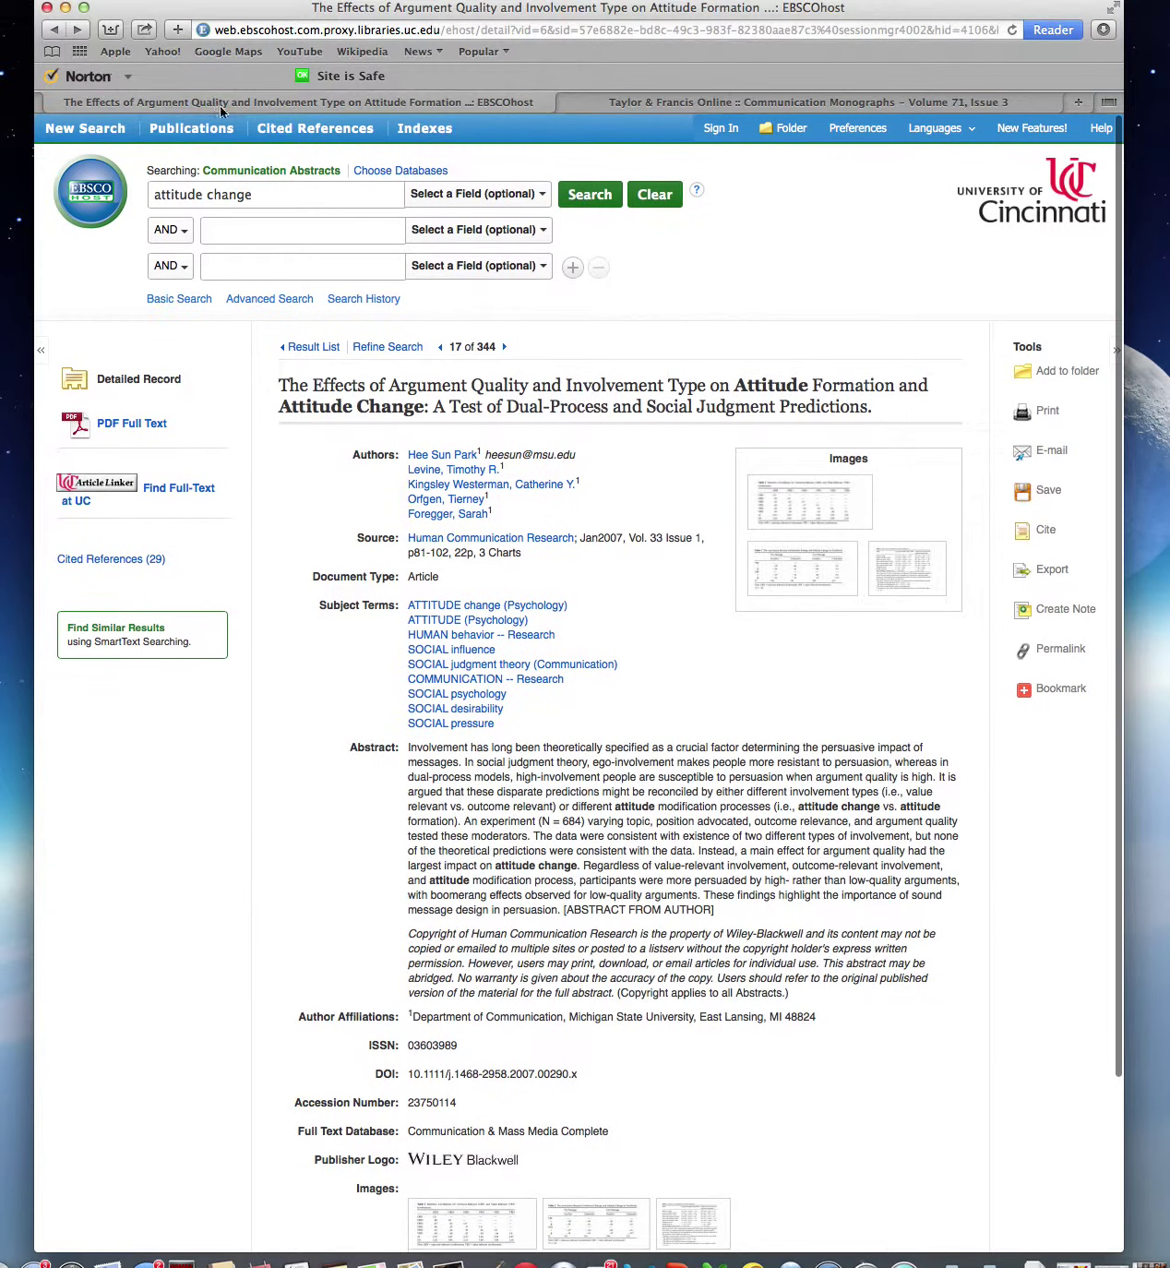
{"action": "left_click", "coordinate": [272, 32]}
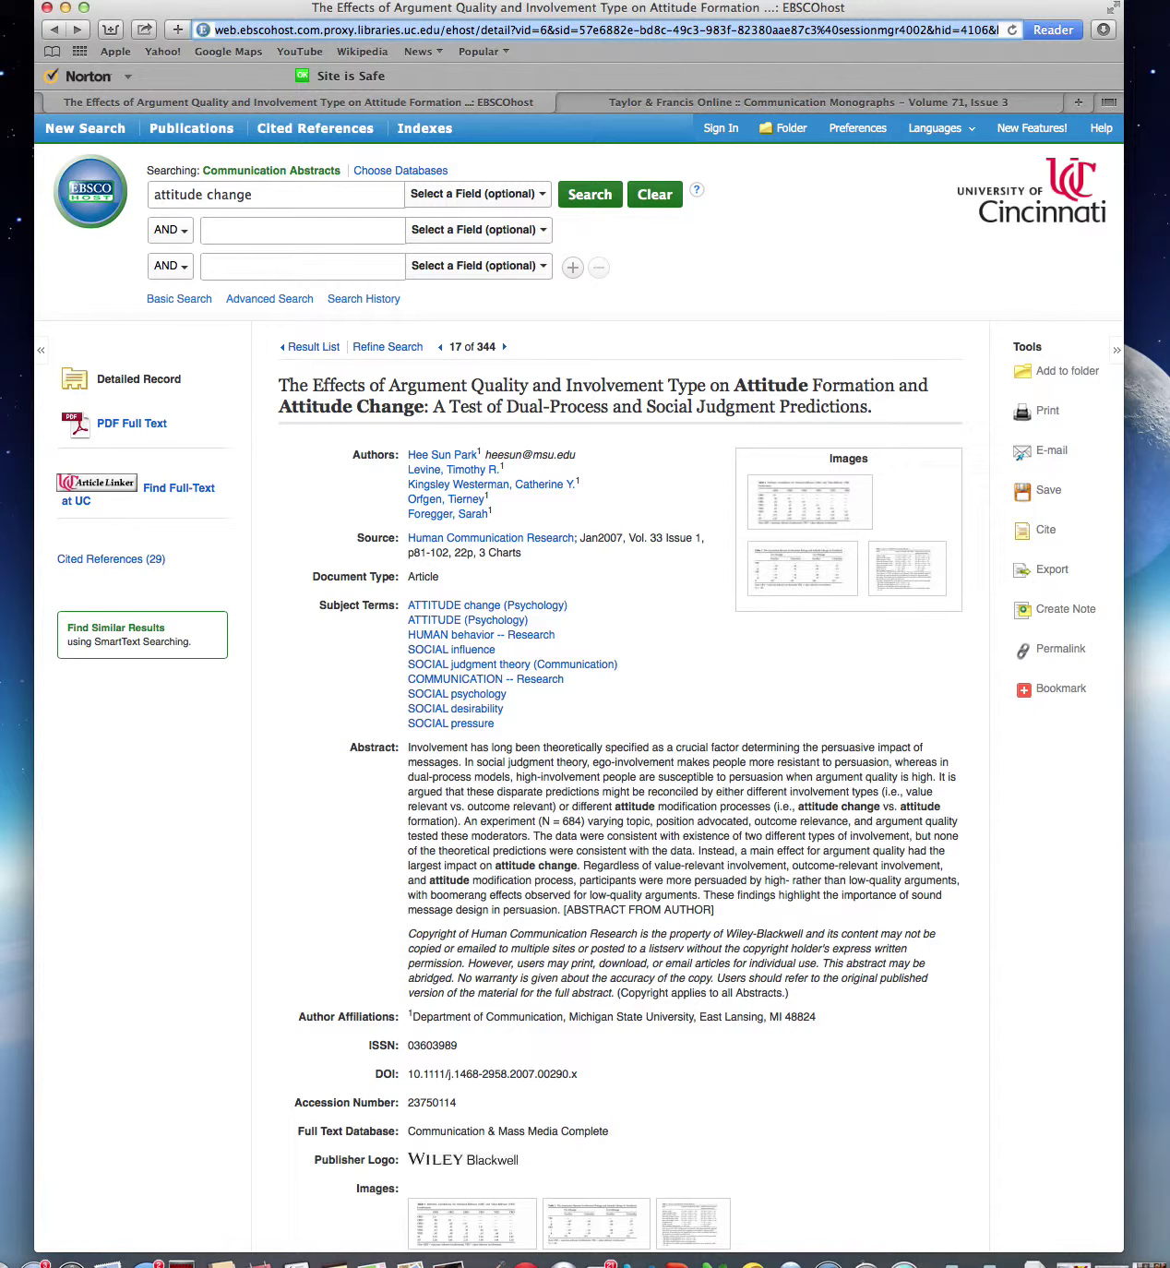
Step: Go from uc.edu to the UC Libraries A-Z List of Databases
{"action": "type", "text": "uc.edu/"}
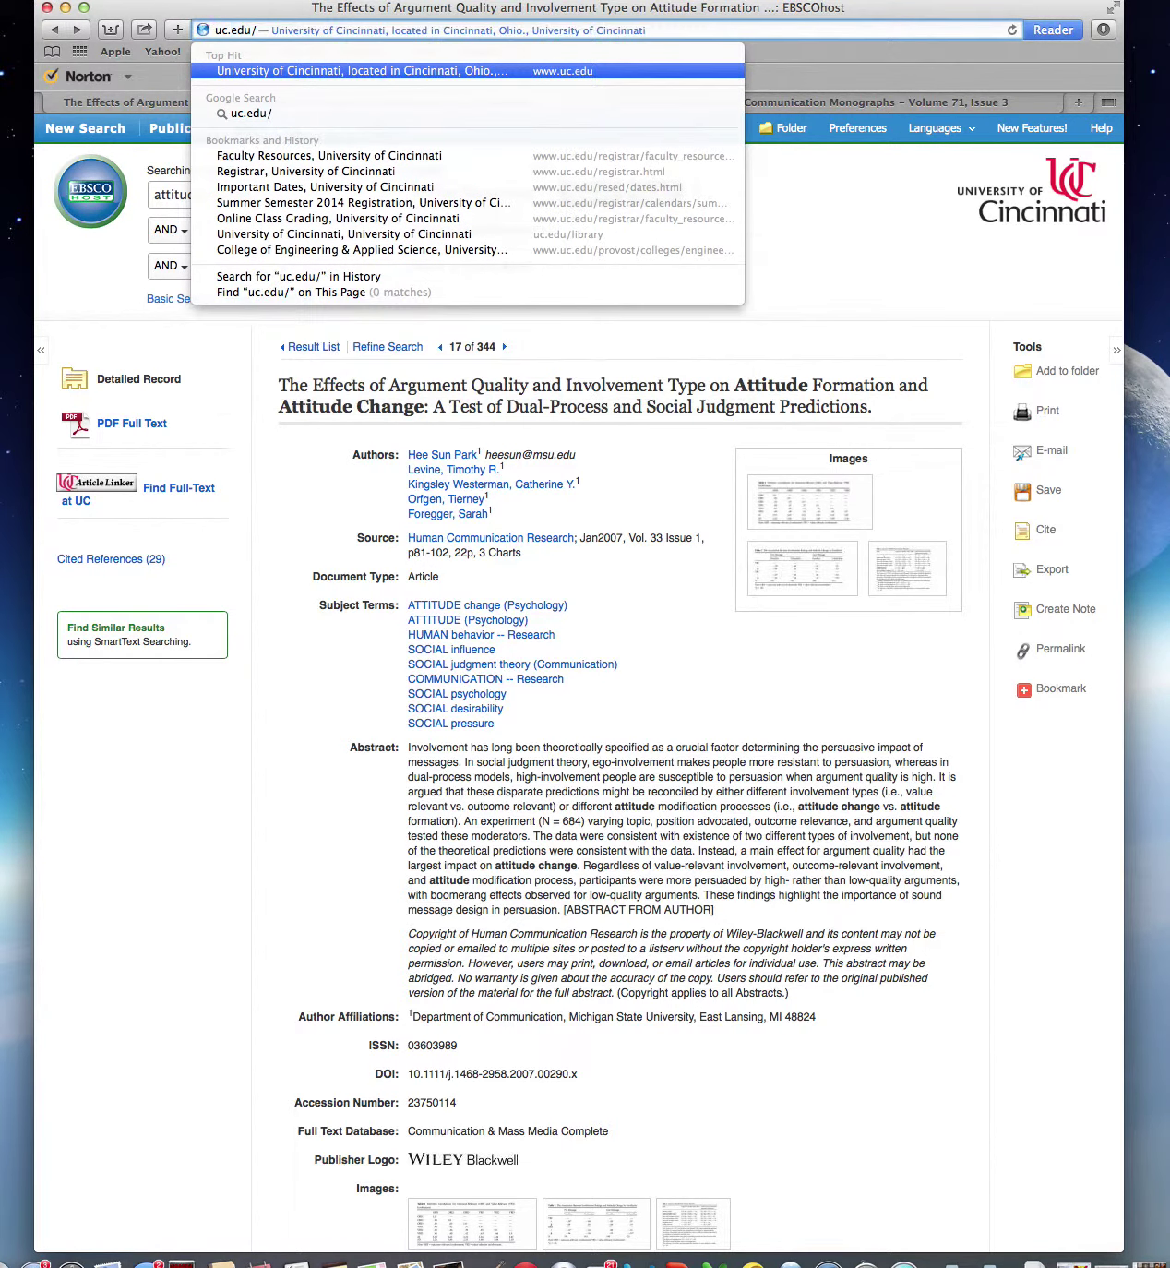
{"action": "key", "text": "Return"}
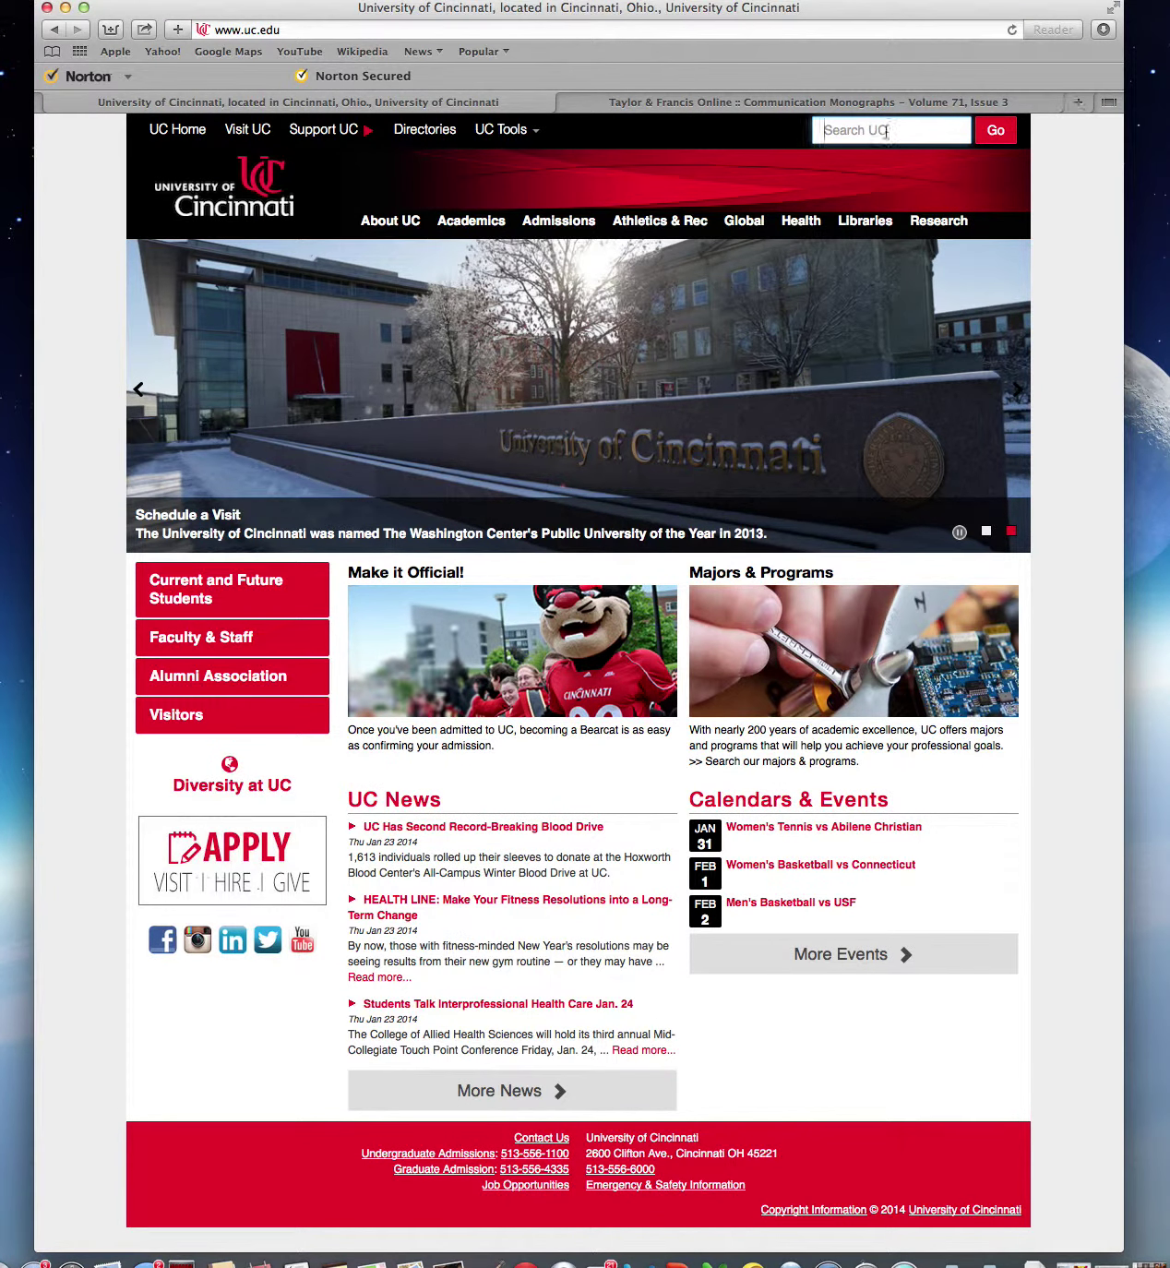
{"action": "left_click", "coordinate": [865, 211]}
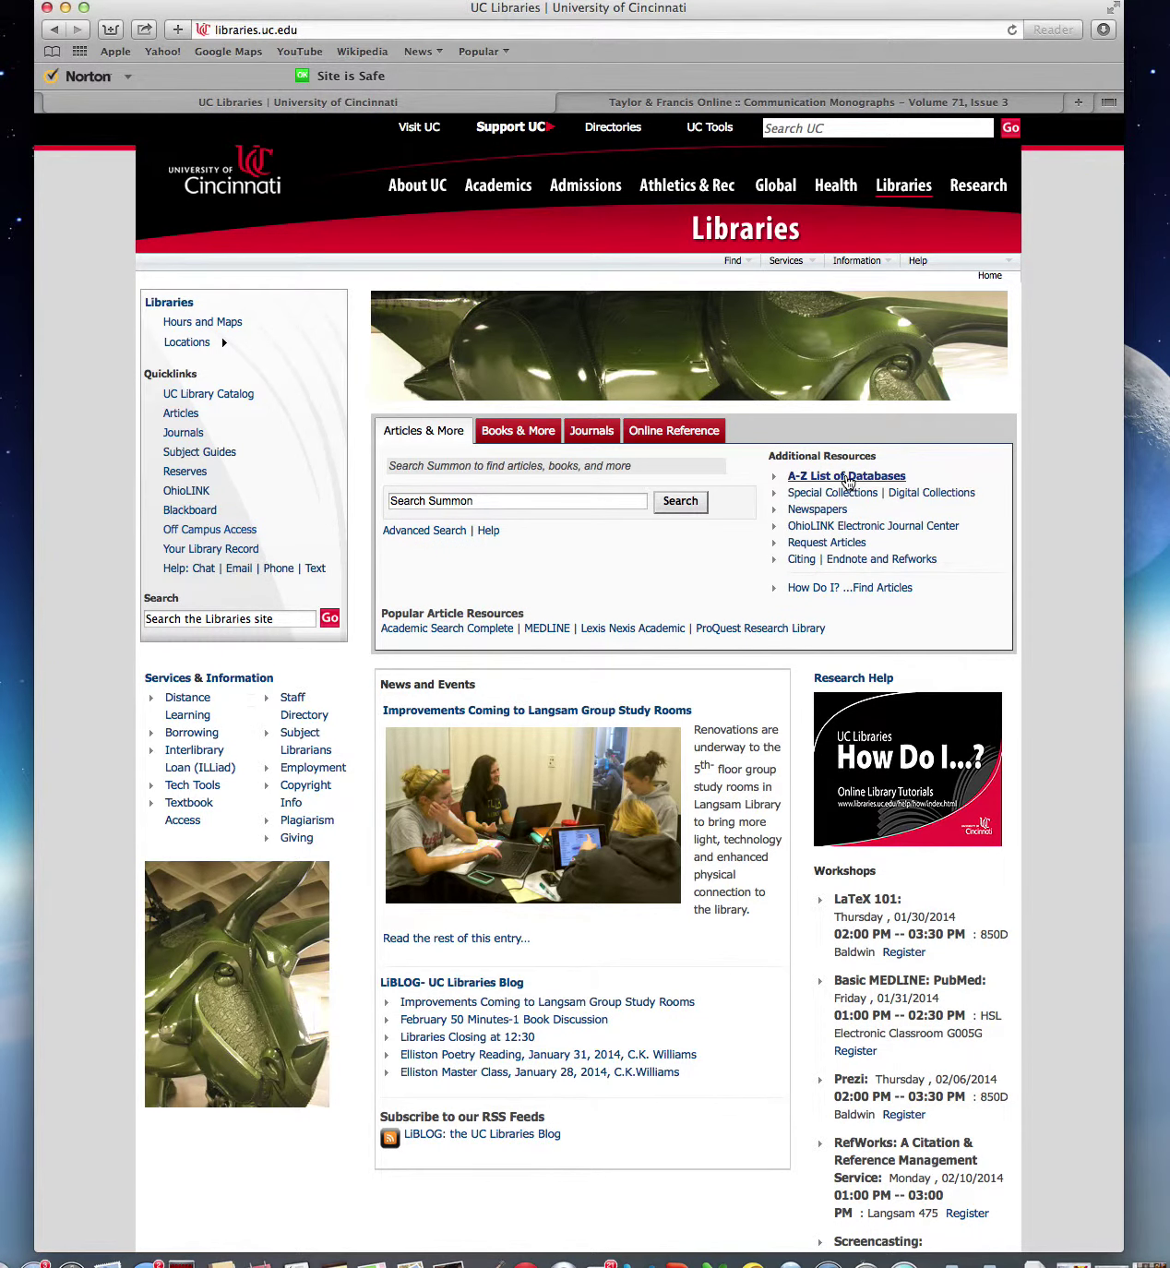
{"action": "left_click", "coordinate": [847, 476]}
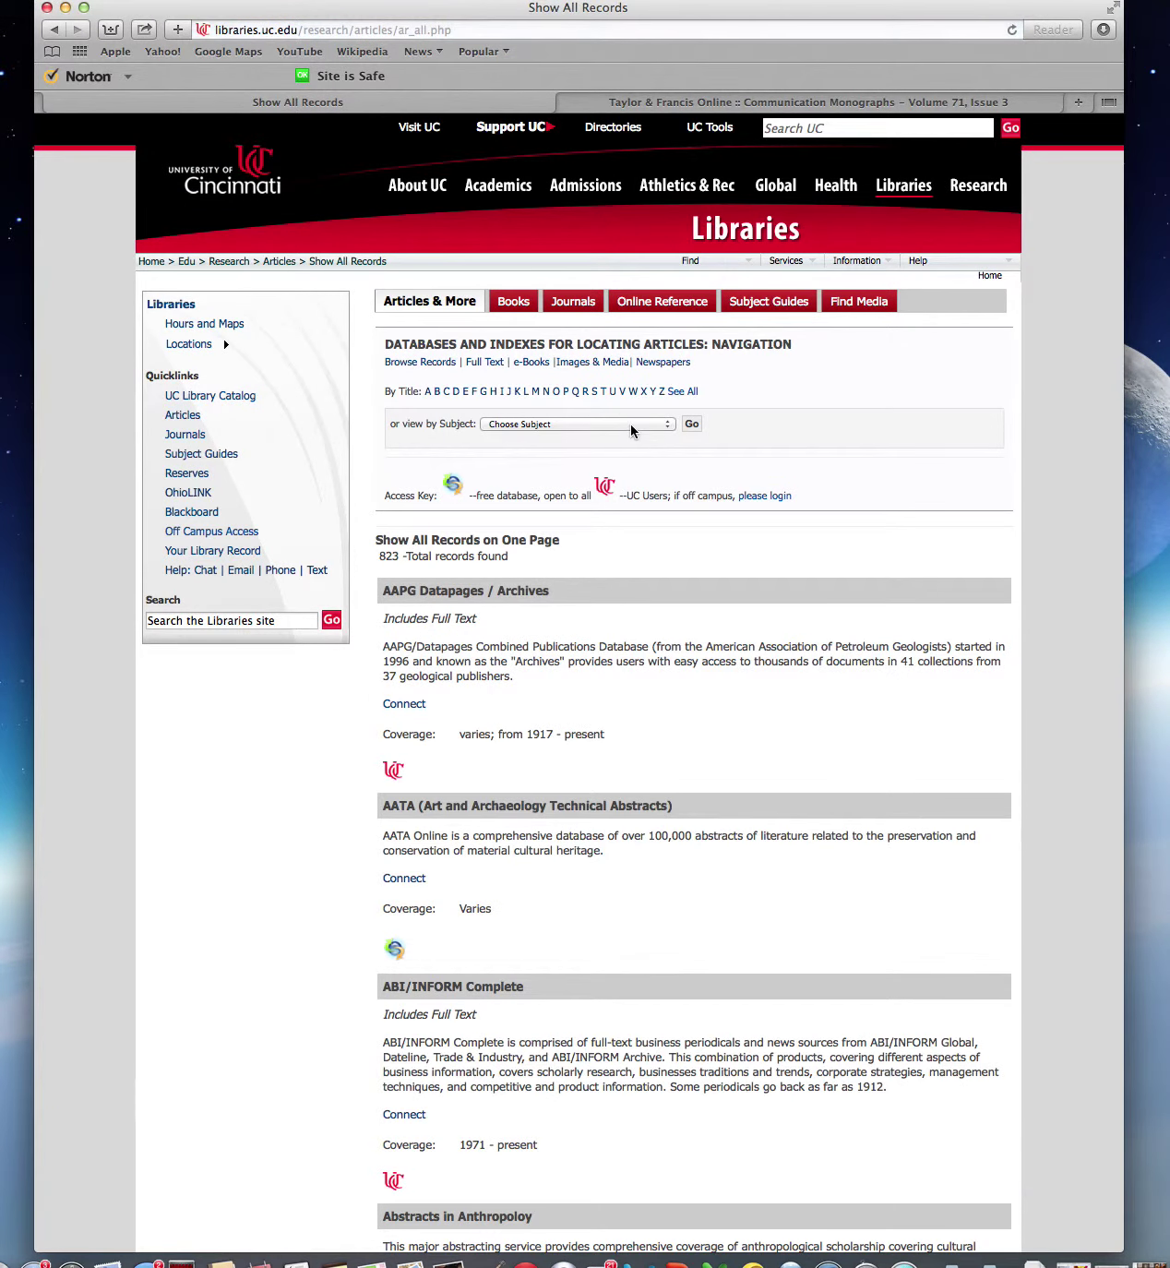
Step: Filter the database list by the Communication subject and browse its 16 results
{"action": "left_click", "coordinate": [629, 427]}
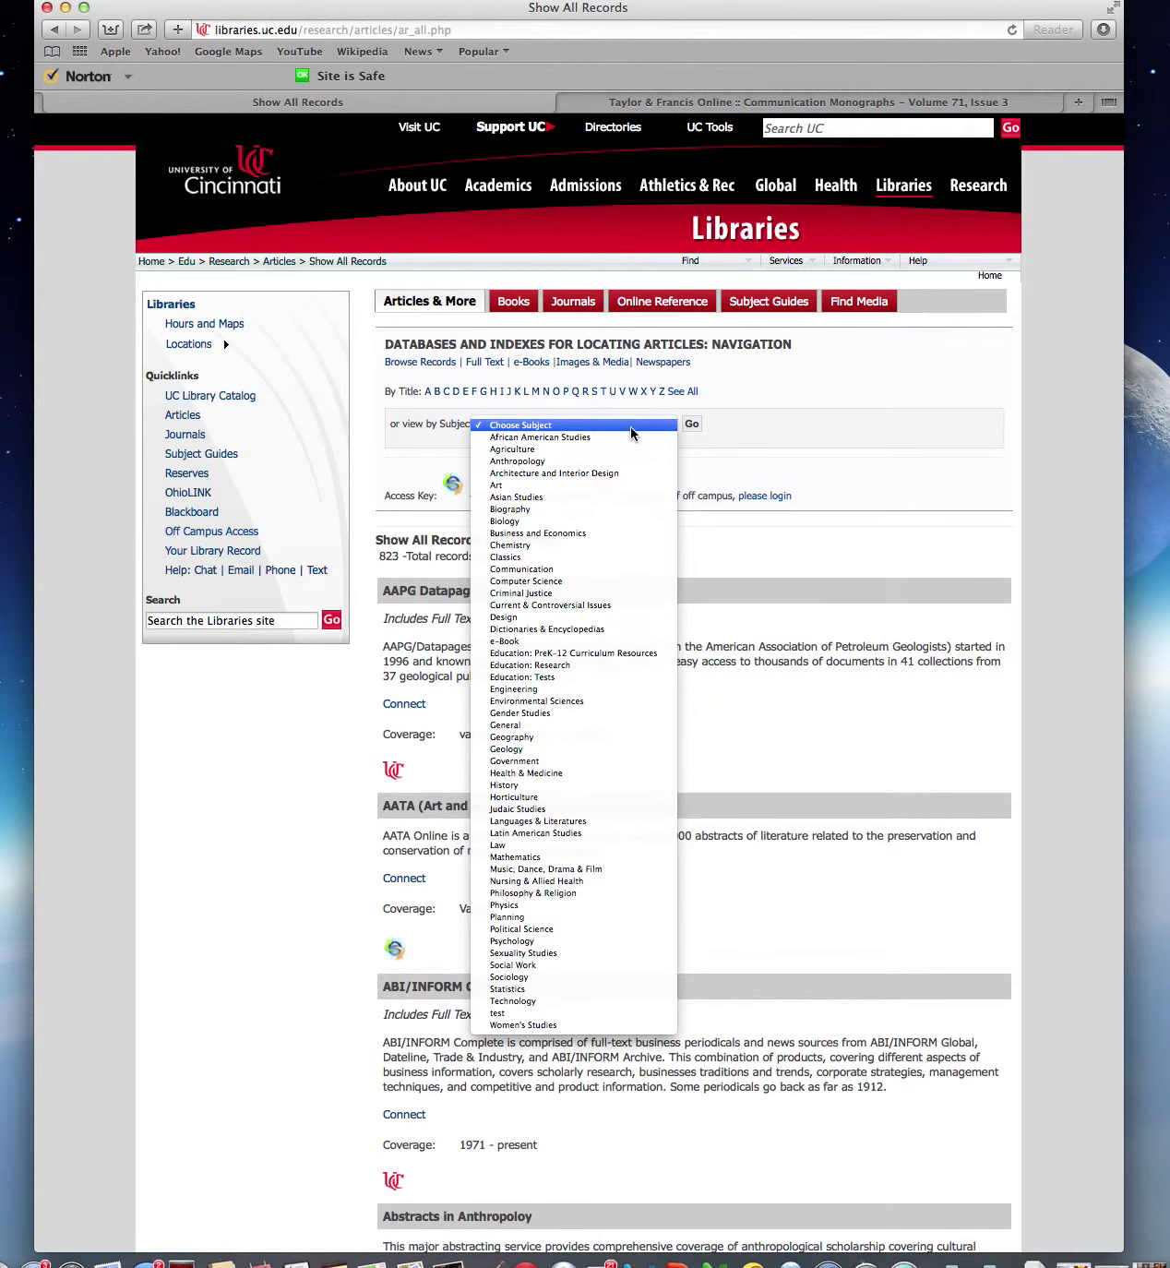
{"action": "left_click", "coordinate": [615, 569]}
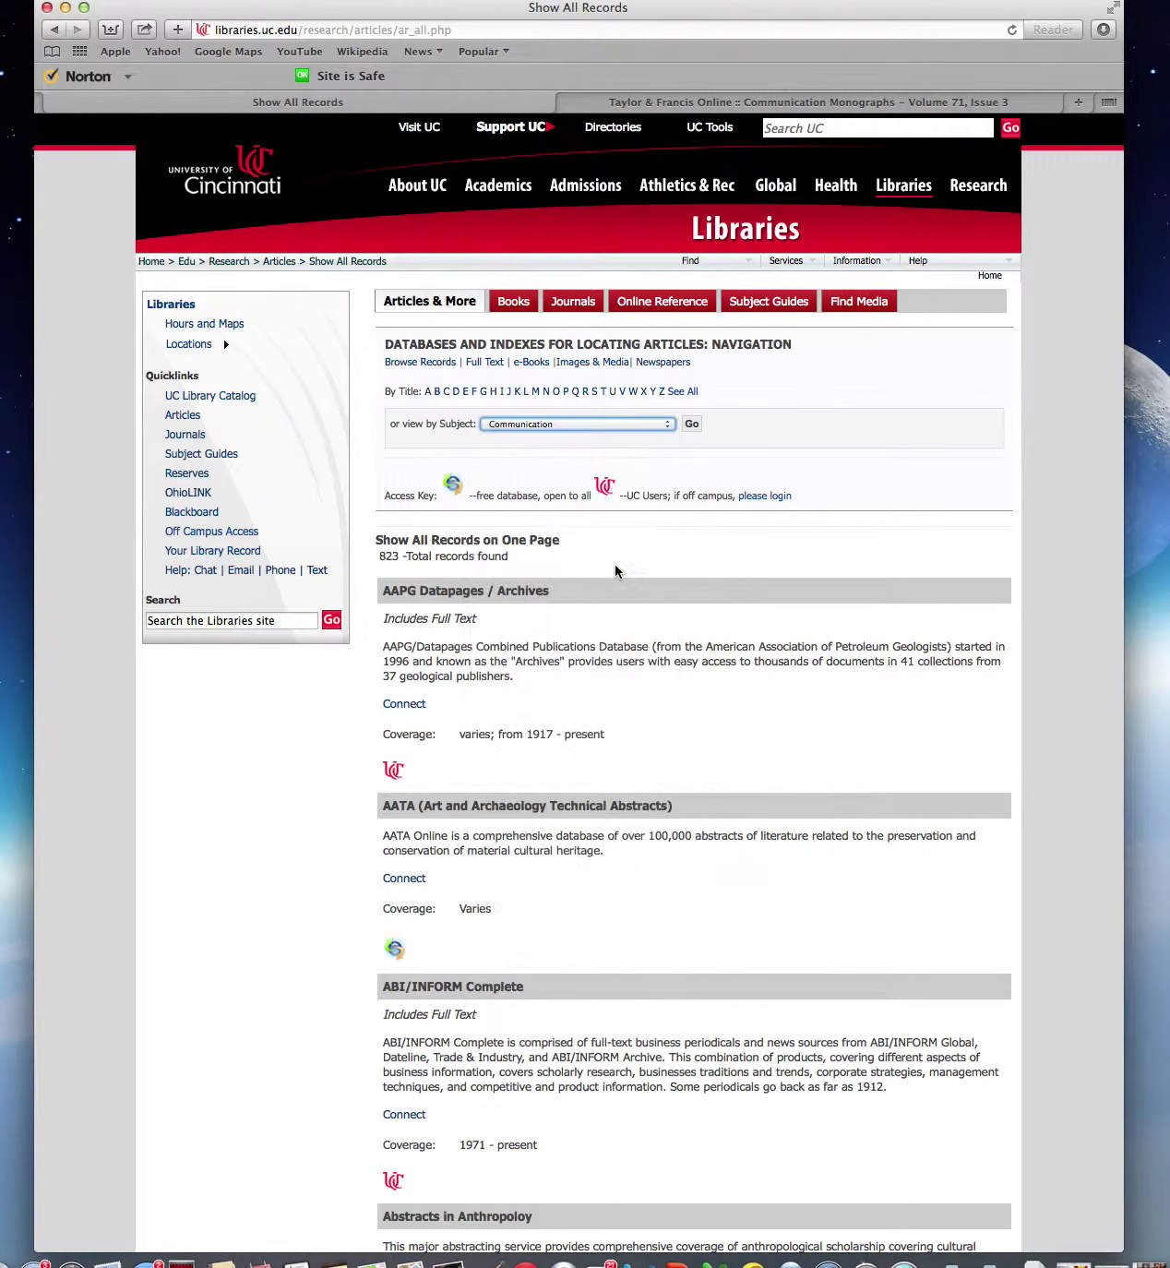
{"action": "left_click", "coordinate": [690, 425]}
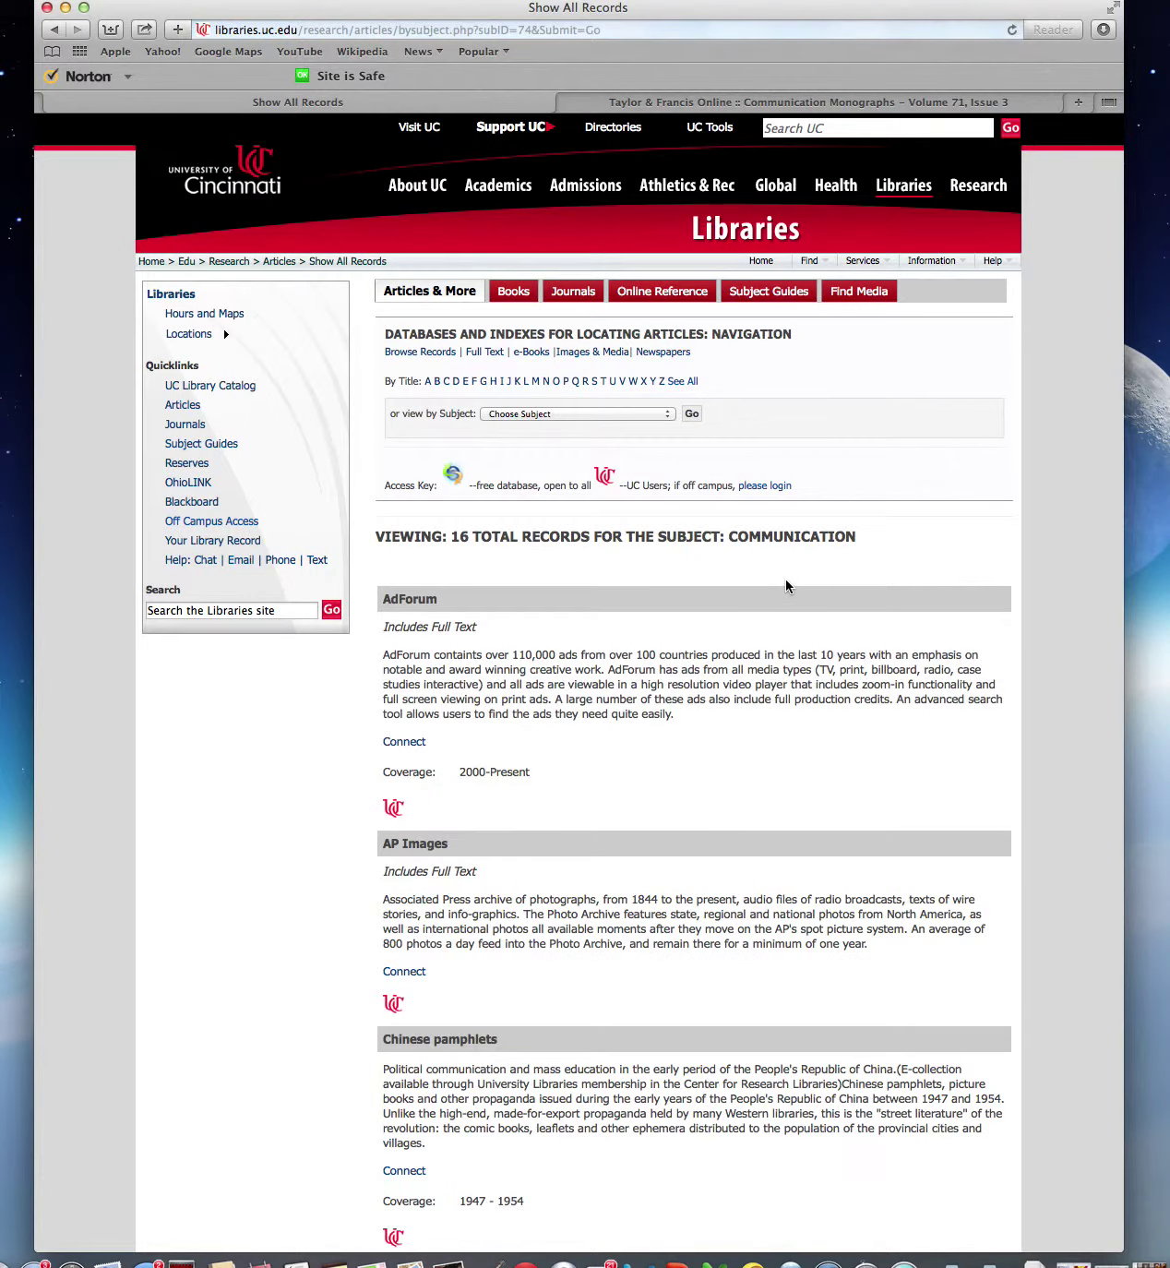
{"action": "scroll", "coordinate": [790, 578], "scroll_direction": "down", "scroll_amount": 5}
{"action": "scroll", "coordinate": [791, 565], "scroll_direction": "down", "scroll_amount": 7}
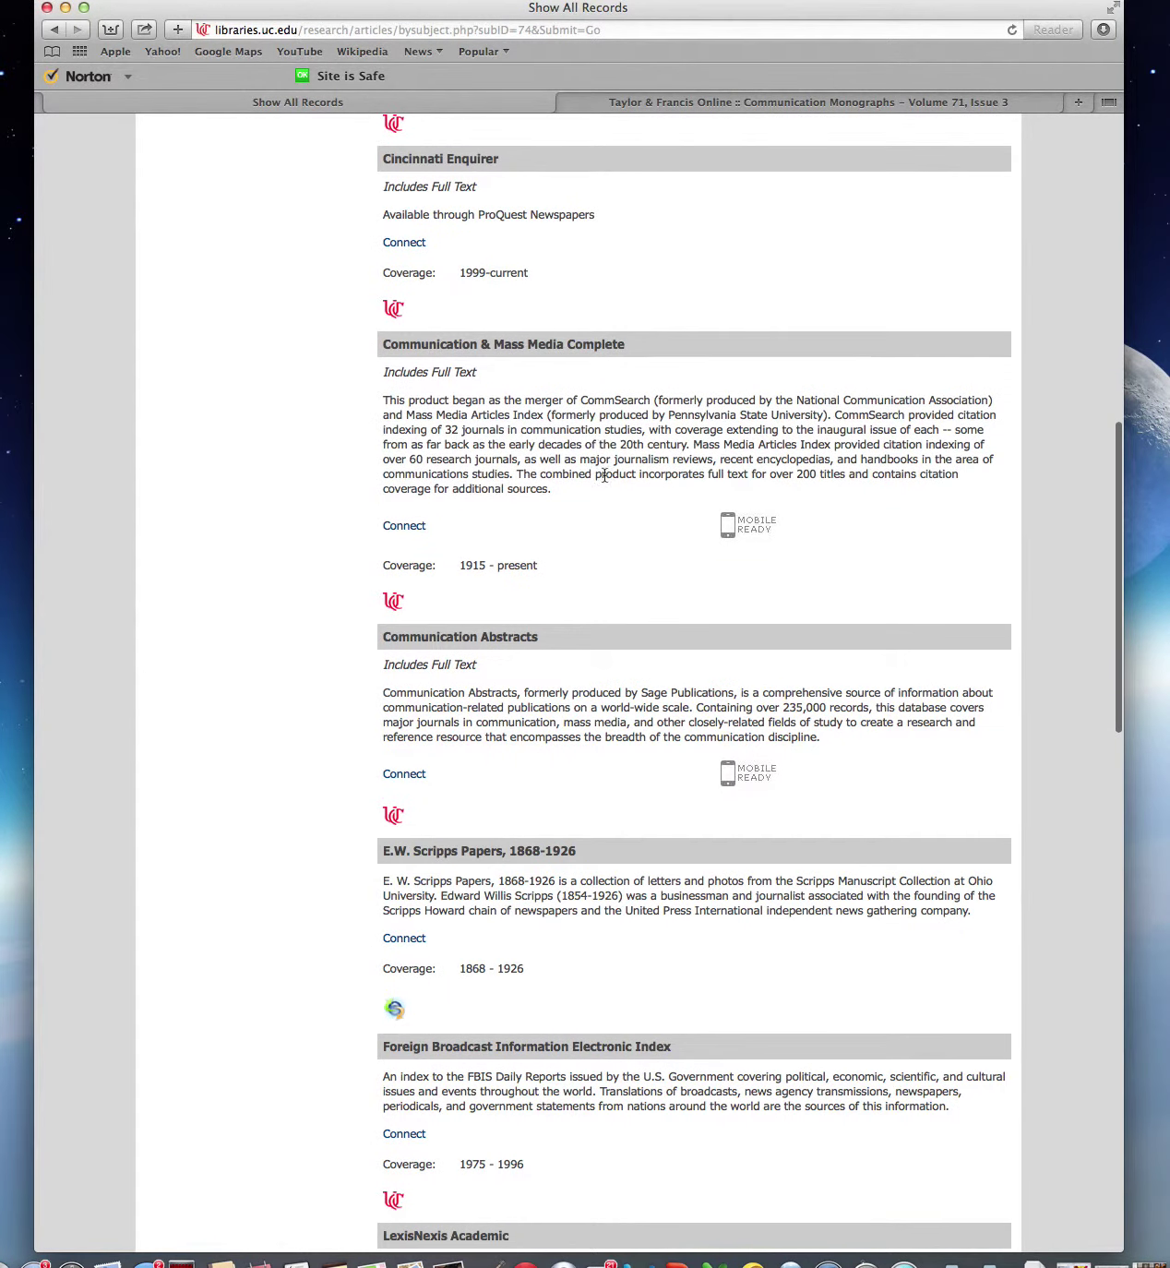
{"action": "scroll", "coordinate": [623, 528], "scroll_direction": "down", "scroll_amount": 9}
{"action": "scroll", "coordinate": [624, 532], "scroll_direction": "down", "scroll_amount": 1}
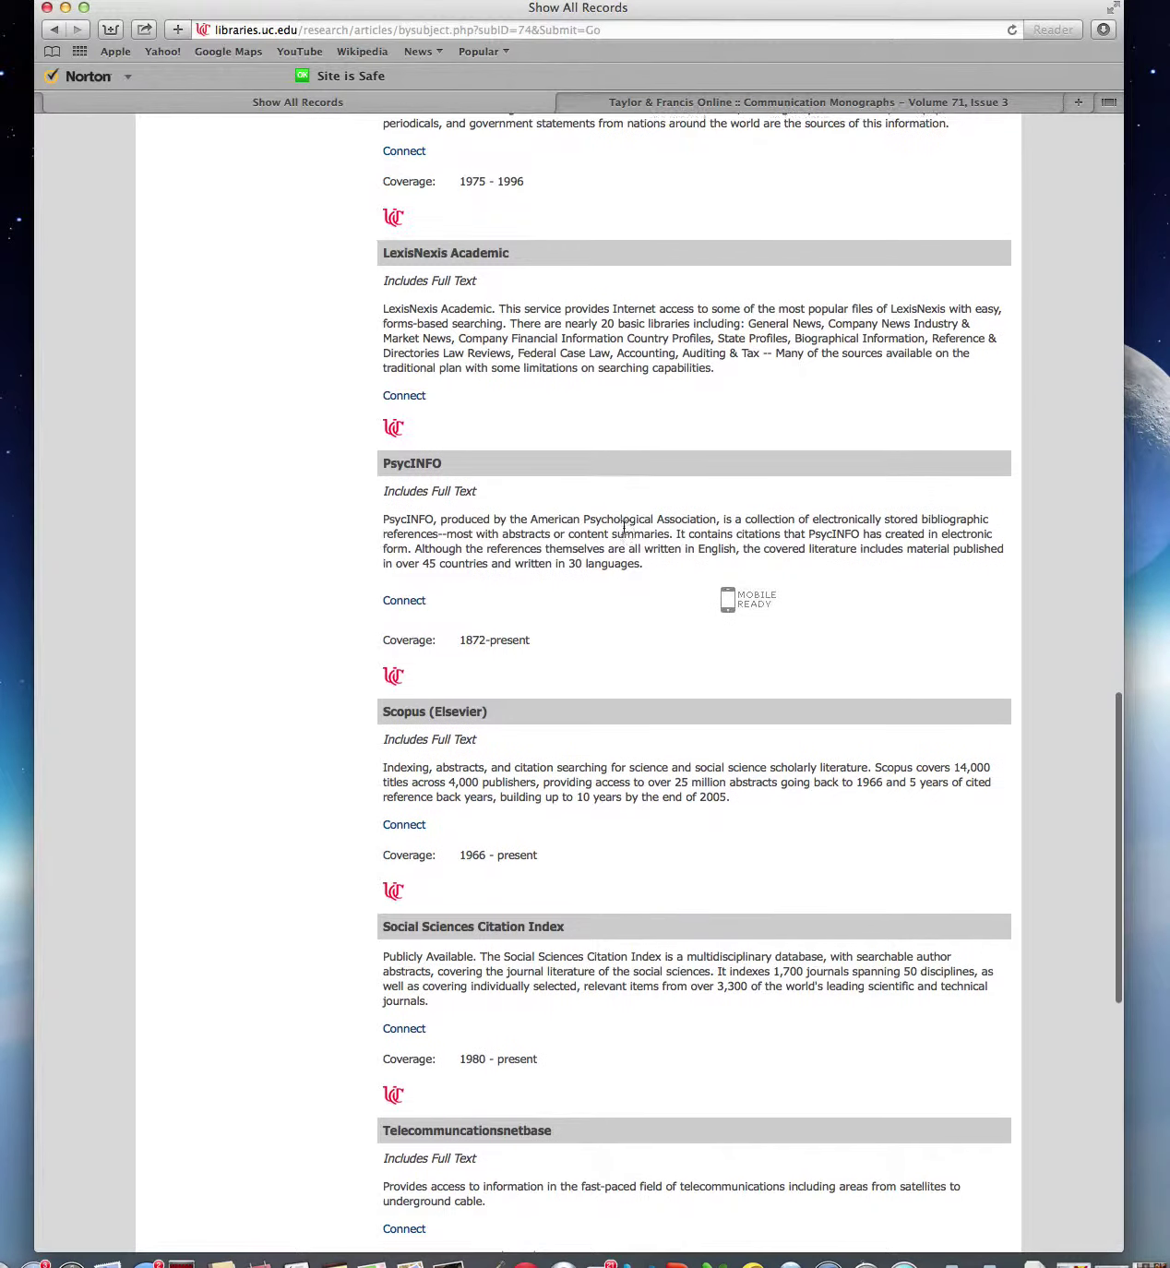